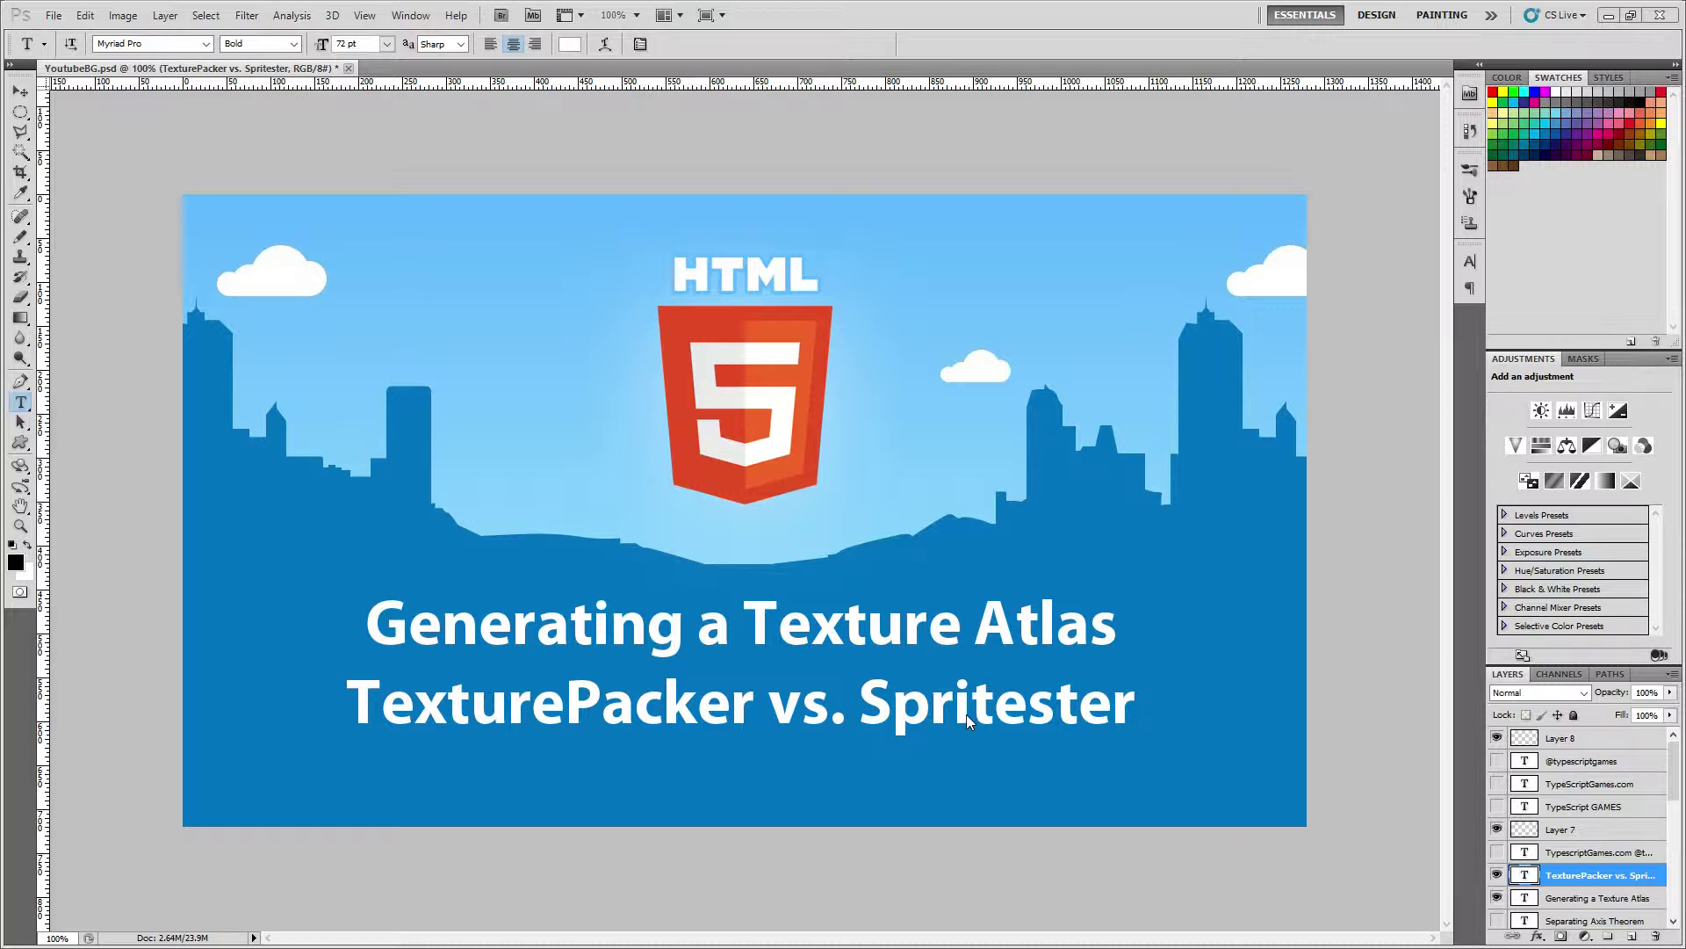
# Minimize the Photoshop title card to reveal the TypeScript Games website in Chrome.
pyautogui.click(1607, 15)
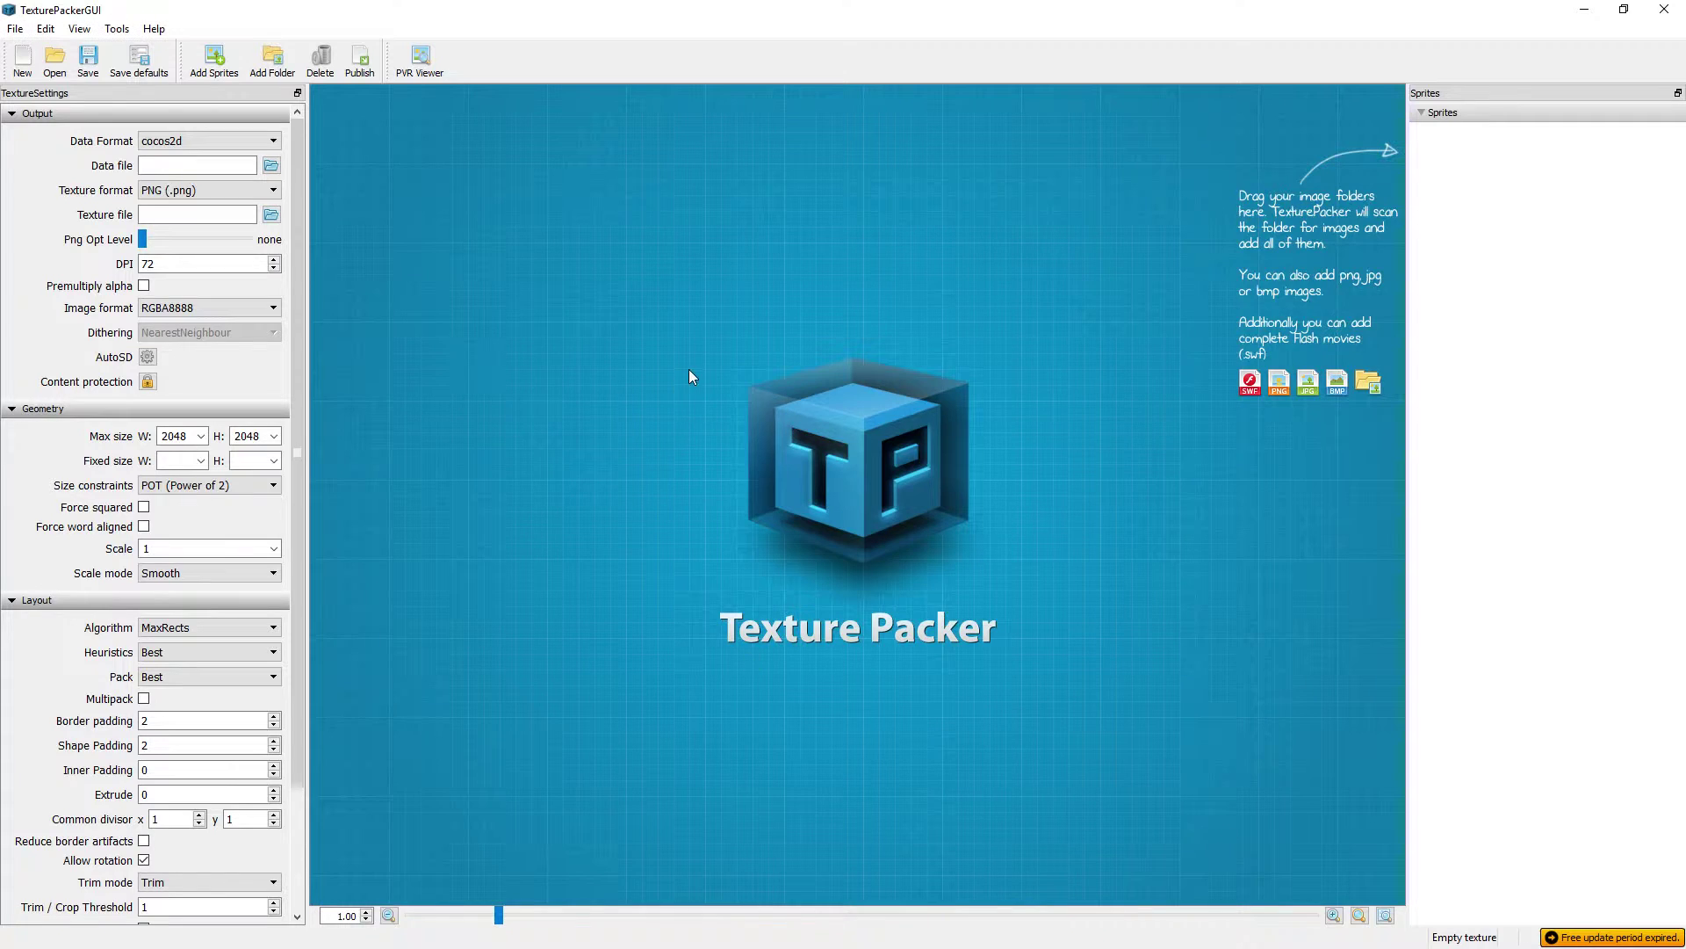
# Change the atlas data format from cocos2d to Unity3D.
pyautogui.click(245, 145)
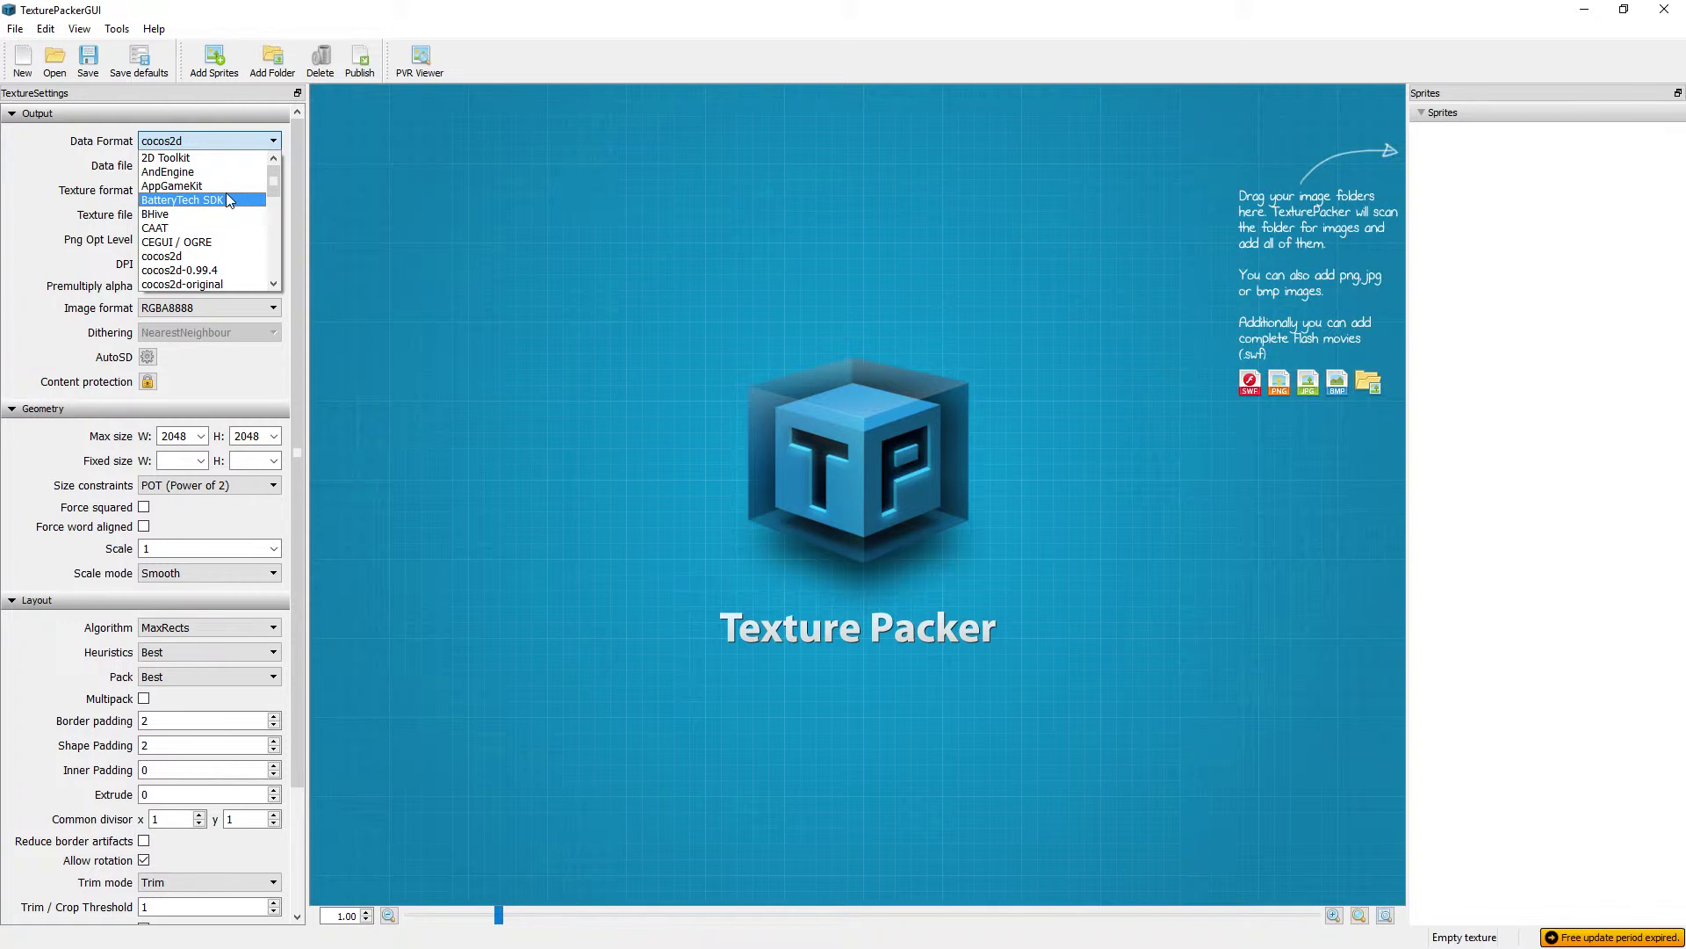
pyautogui.scroll(-5, 226, 195)
pyautogui.scroll(-2, 227, 199)
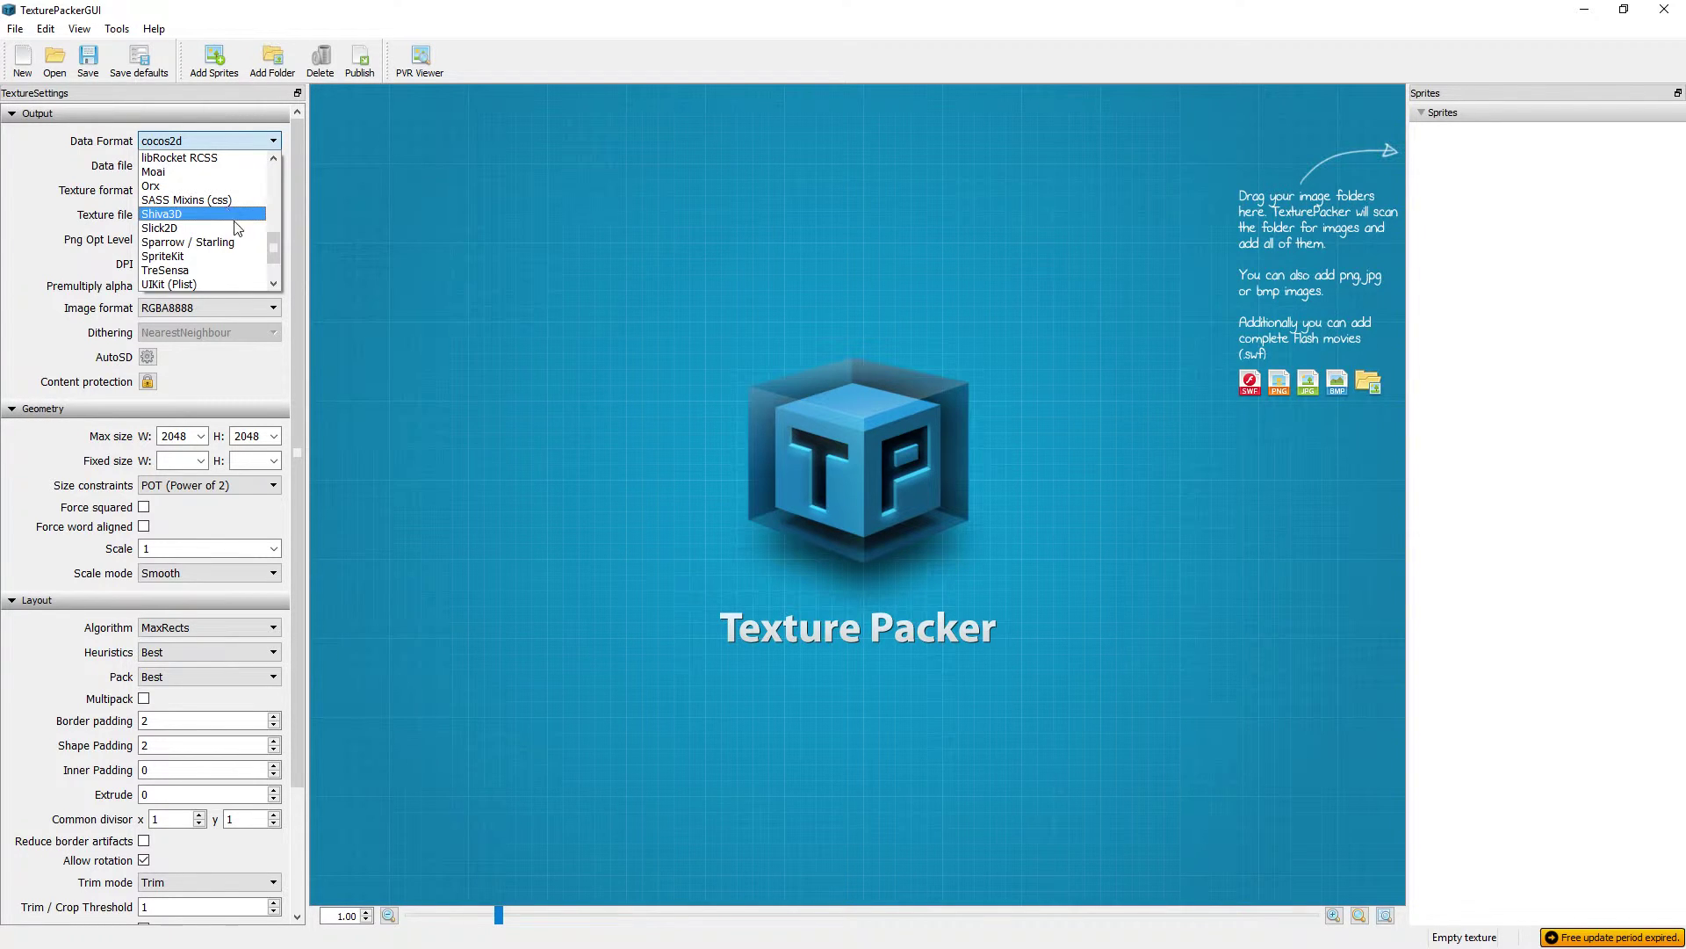
pyautogui.scroll(-2, 232, 224)
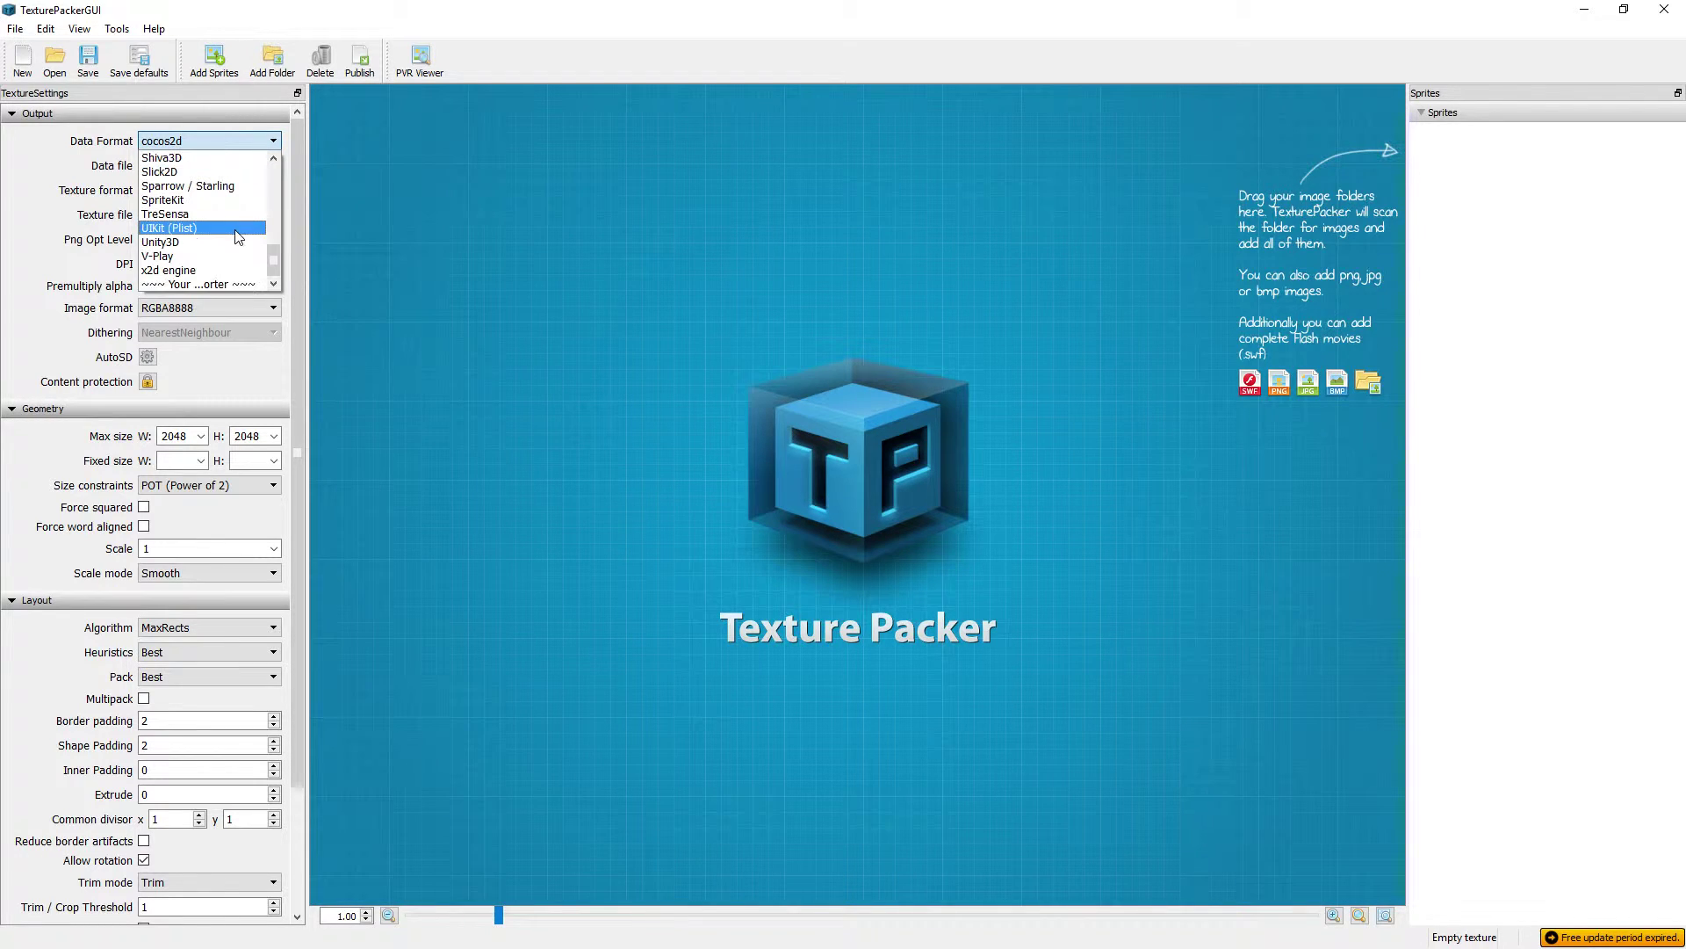
pyautogui.click(161, 243)
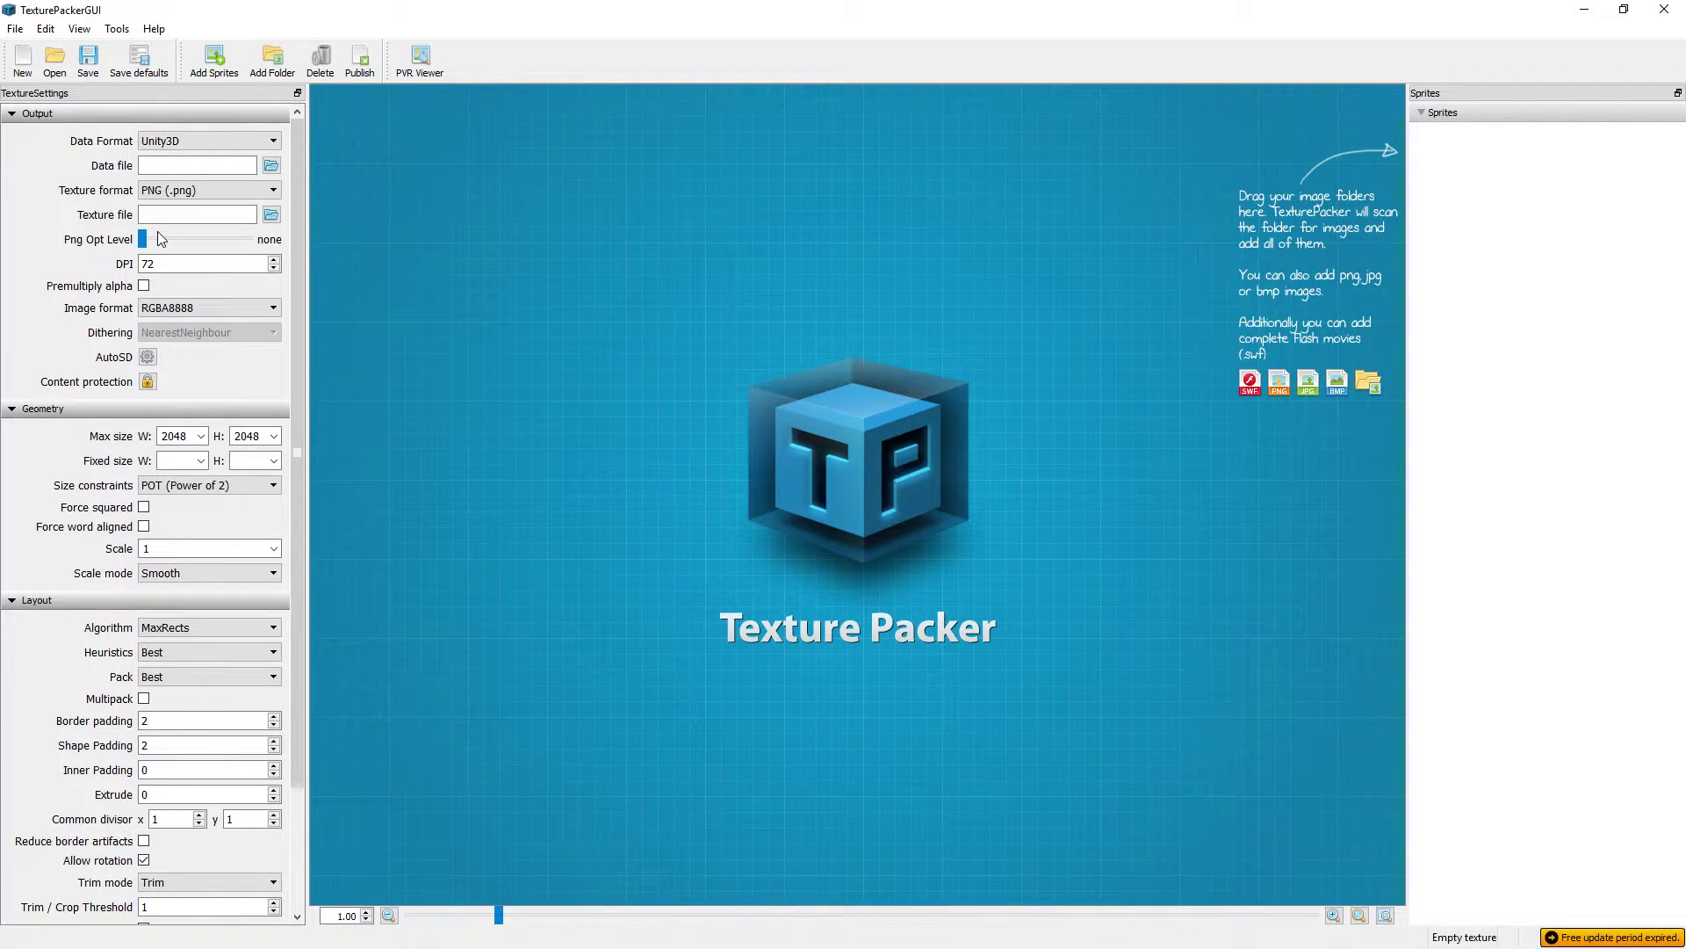
pyautogui.press('Tab')
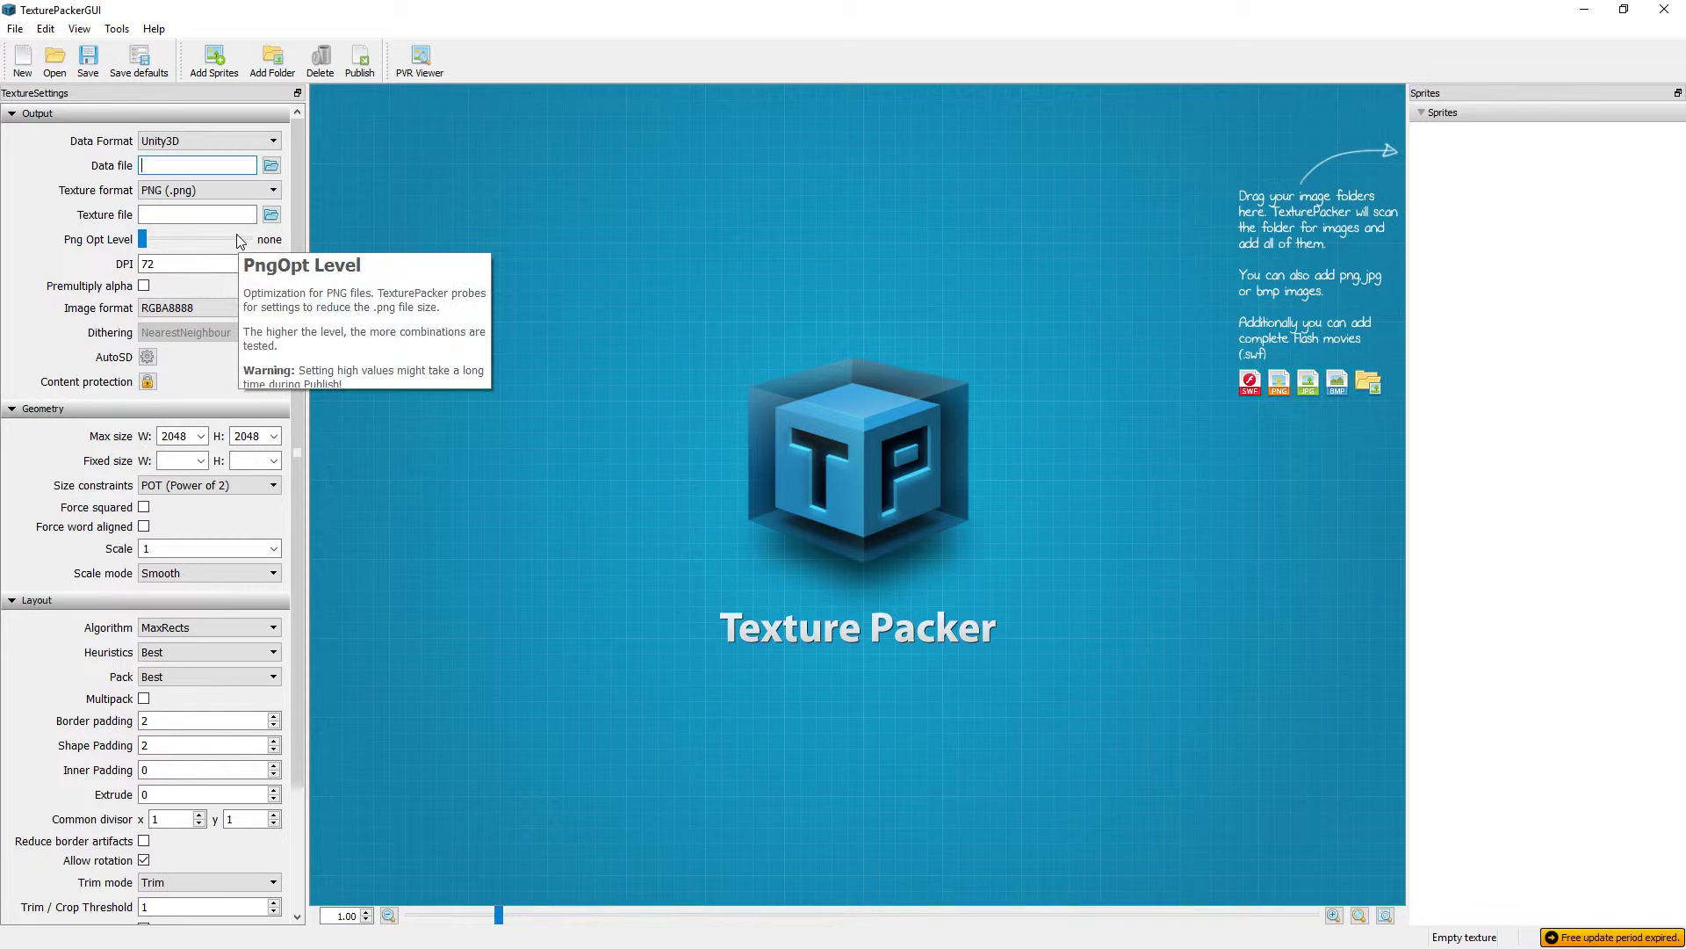
# Save the atlas data file as Demo on the Desktop, giving Demo.txt and Demo.png.
pyautogui.click(272, 165)
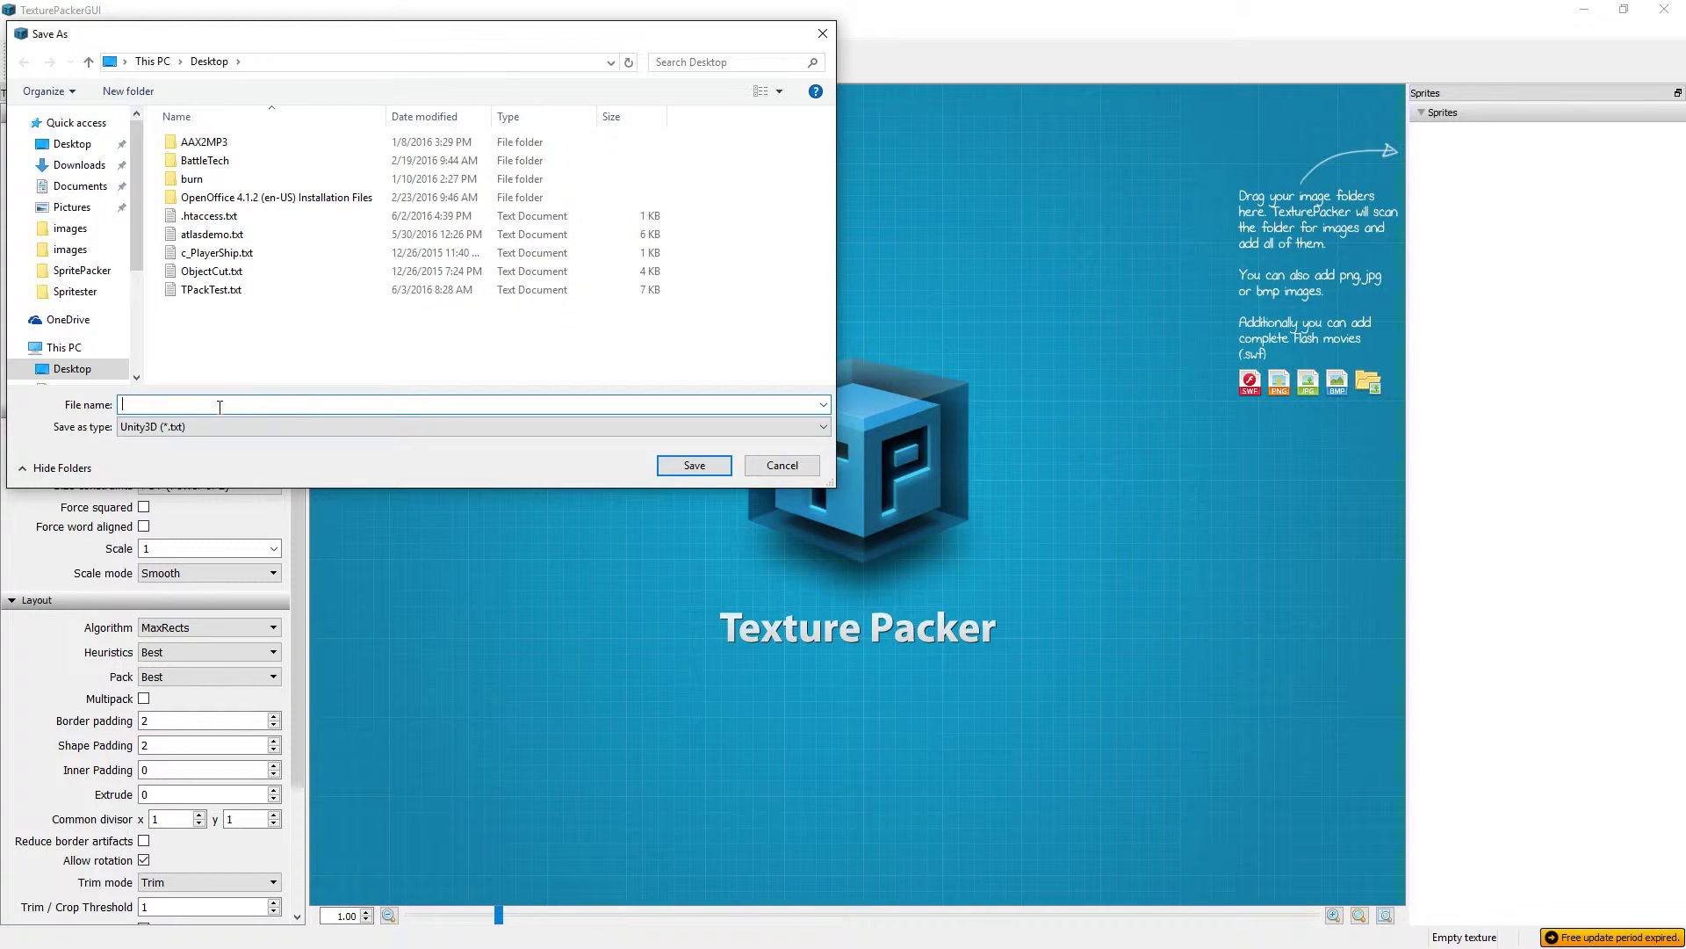
pyautogui.write('Demo')
pyautogui.press('Return')
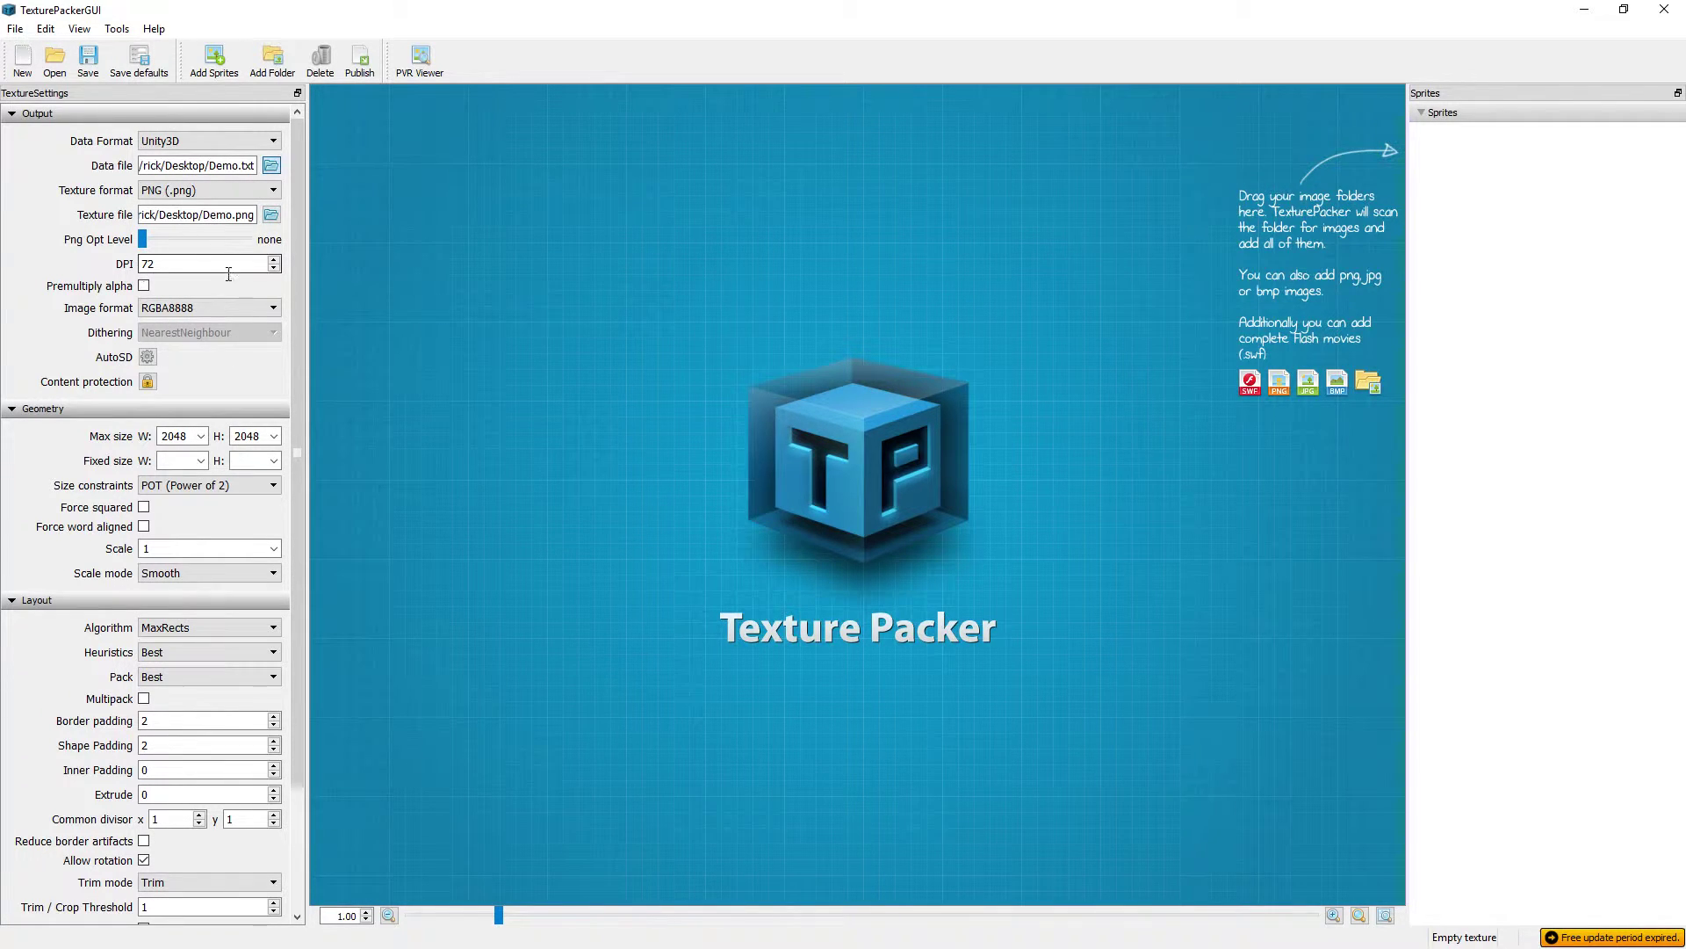
pyautogui.moveTo(143, 239)
pyautogui.mouseDown()
pyautogui.moveTo(249, 240)
pyautogui.moveTo(141, 240)
pyautogui.mouseUp()
# Check the maximum atlas width and height options, keeping width at 2048.
pyautogui.click(200, 436)
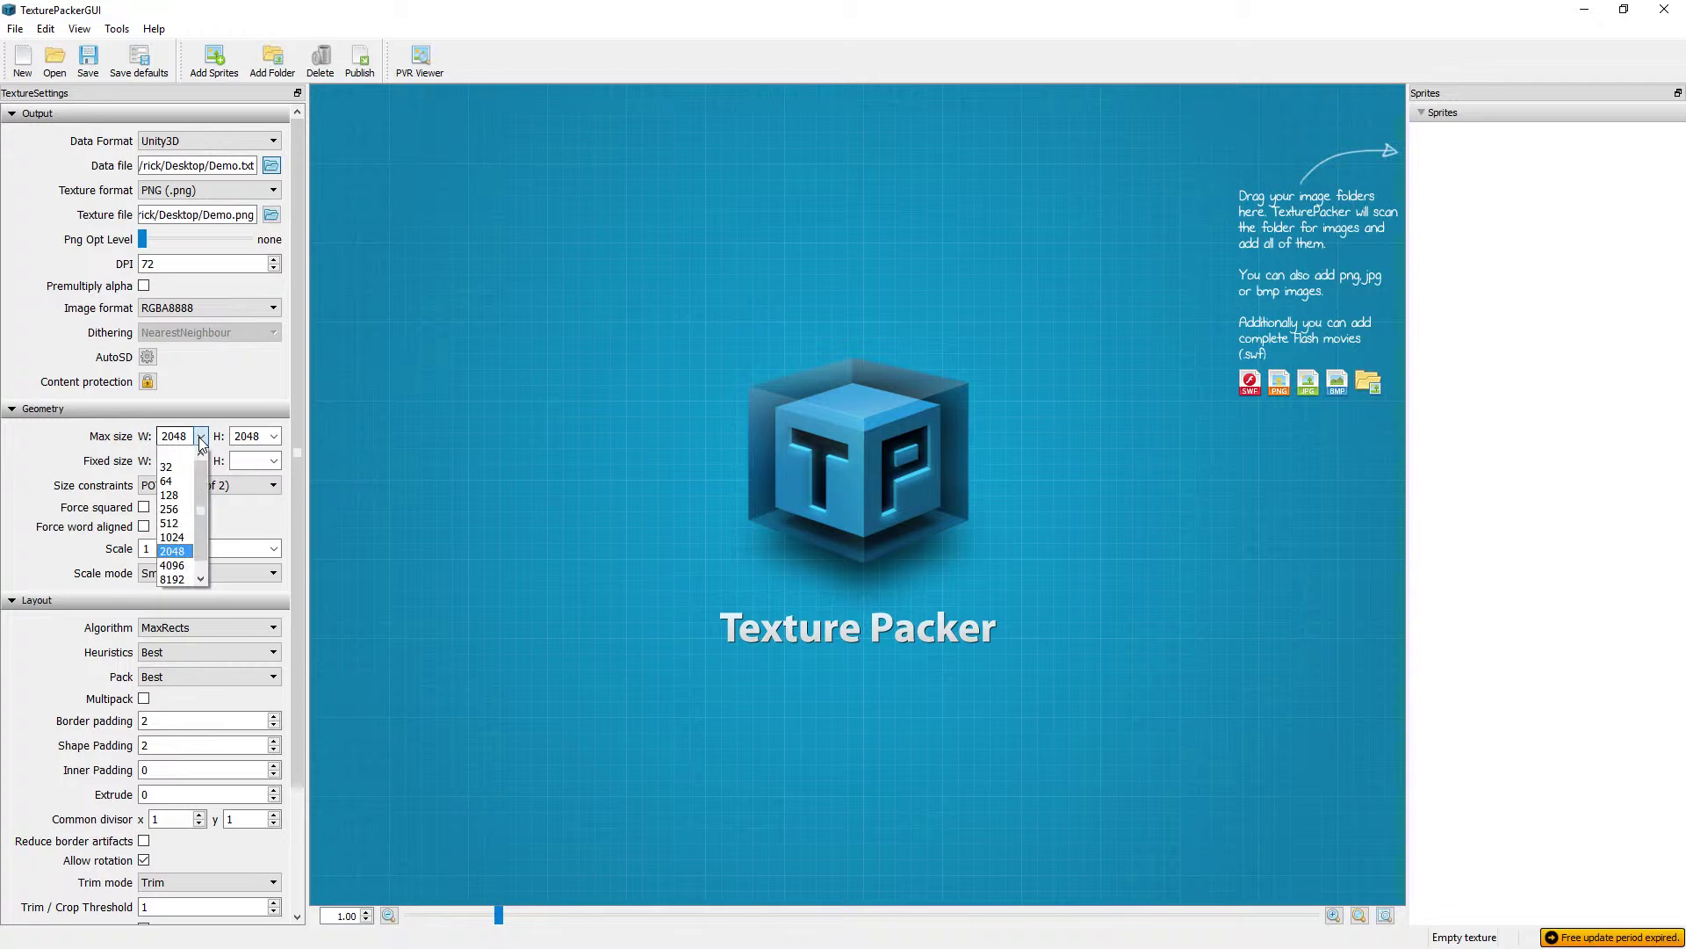
pyautogui.click(200, 437)
pyautogui.click(236, 435)
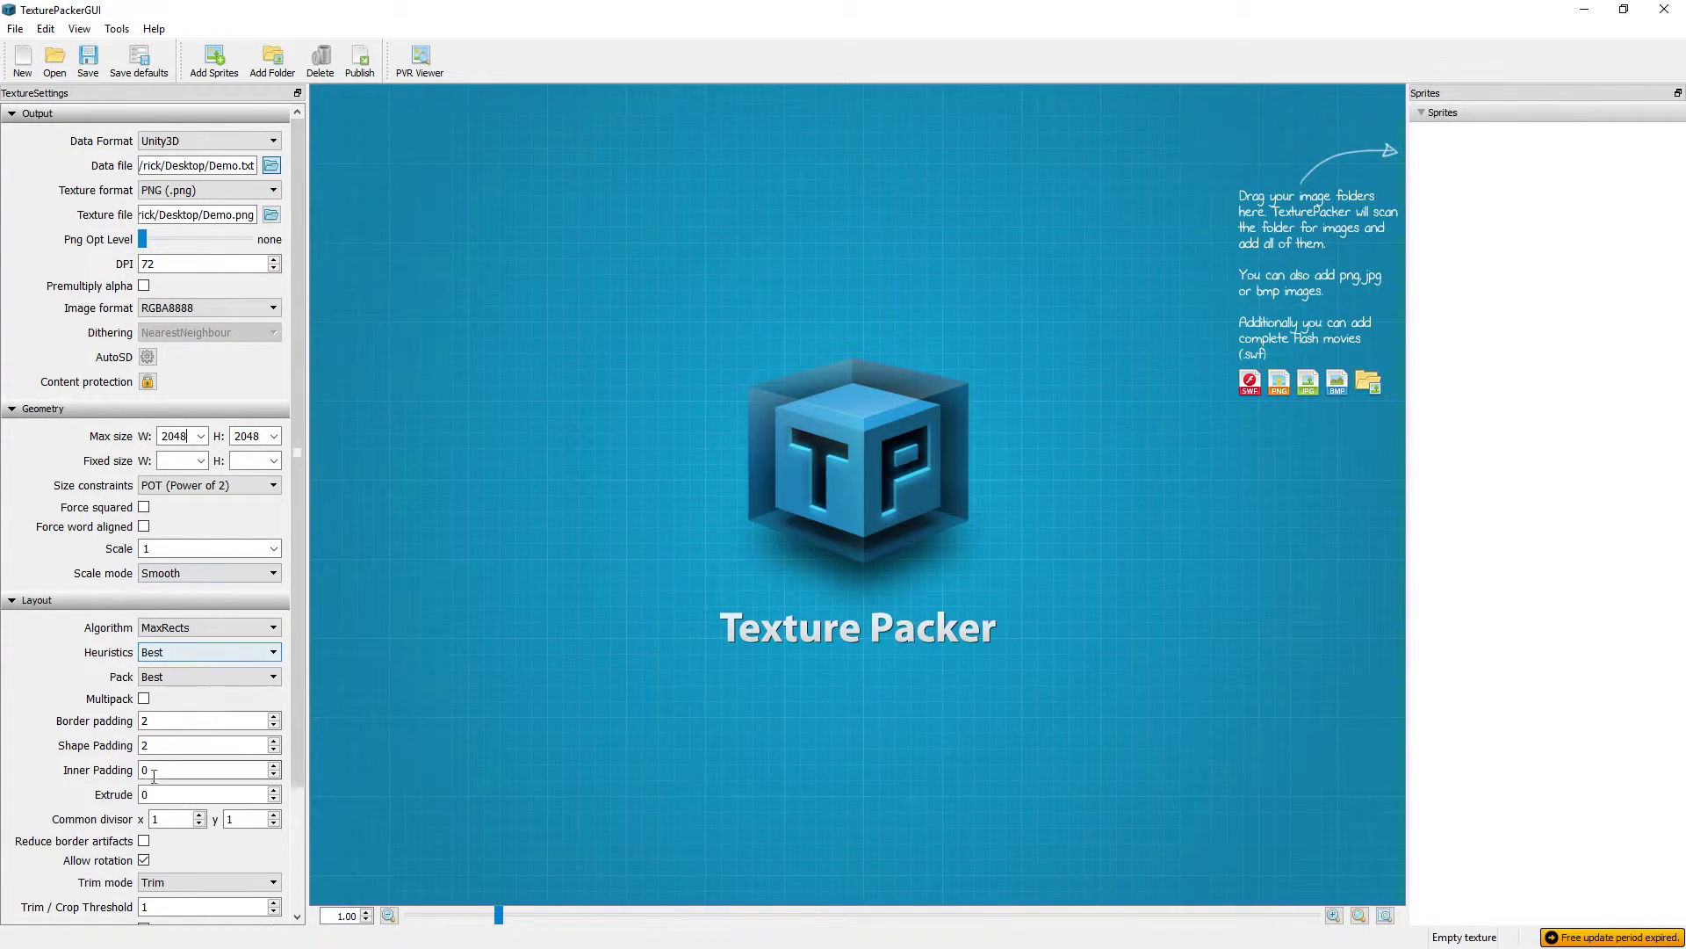
pyautogui.scroll(-3, 167, 714)
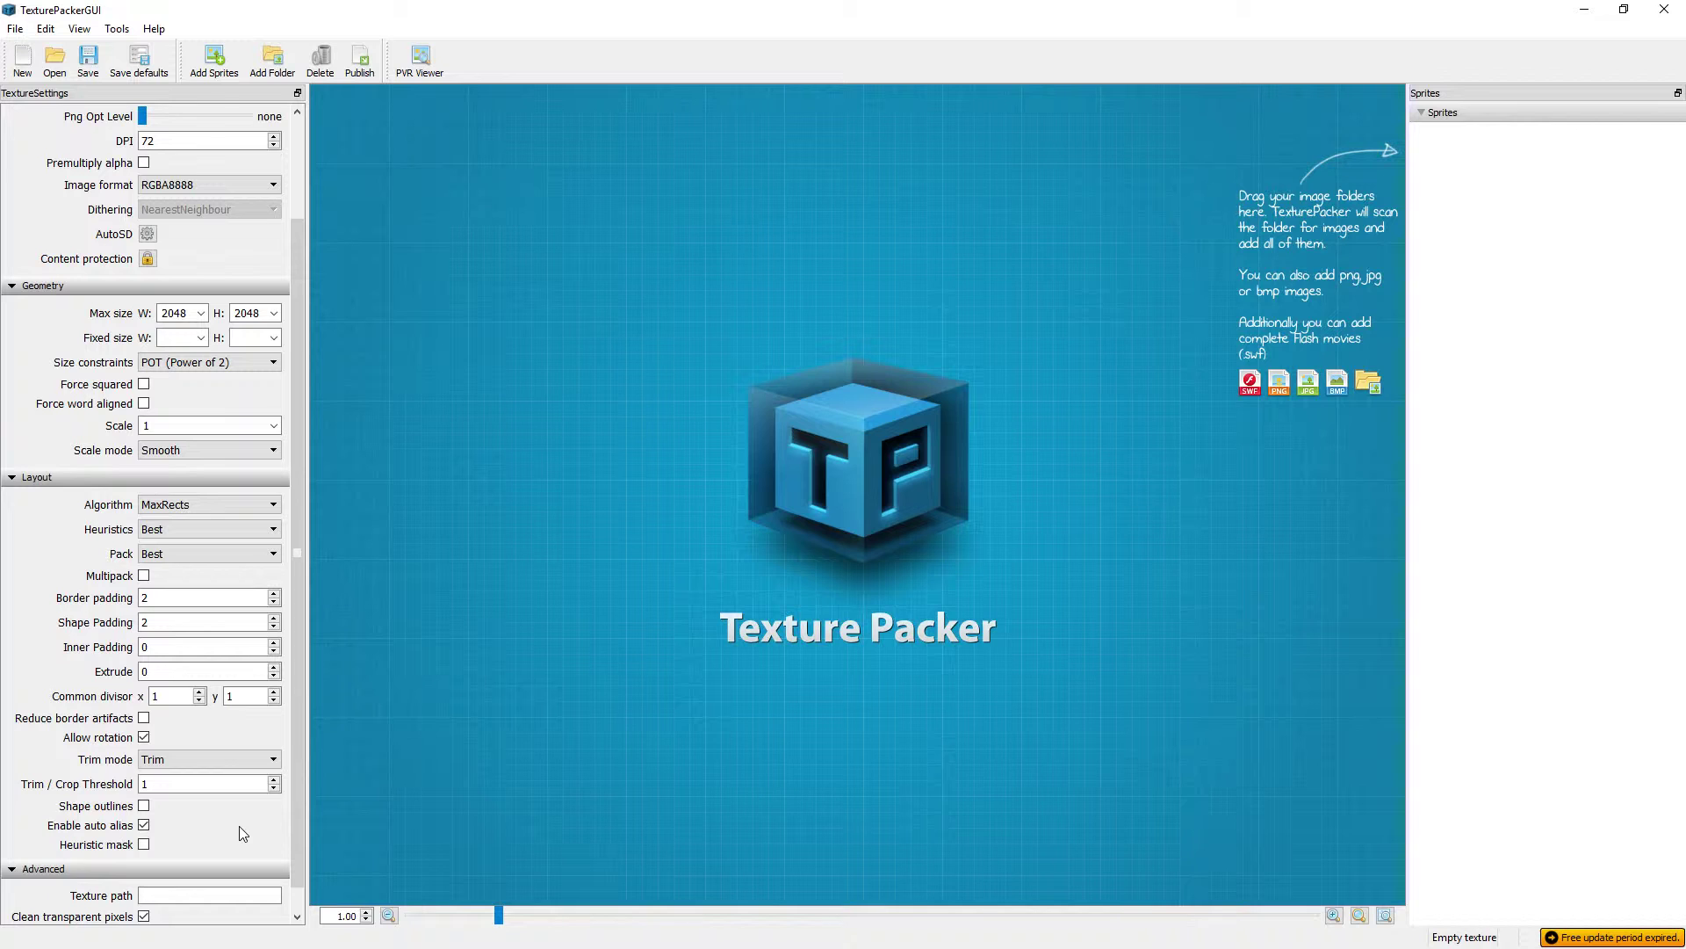
pyautogui.scroll(3, 239, 830)
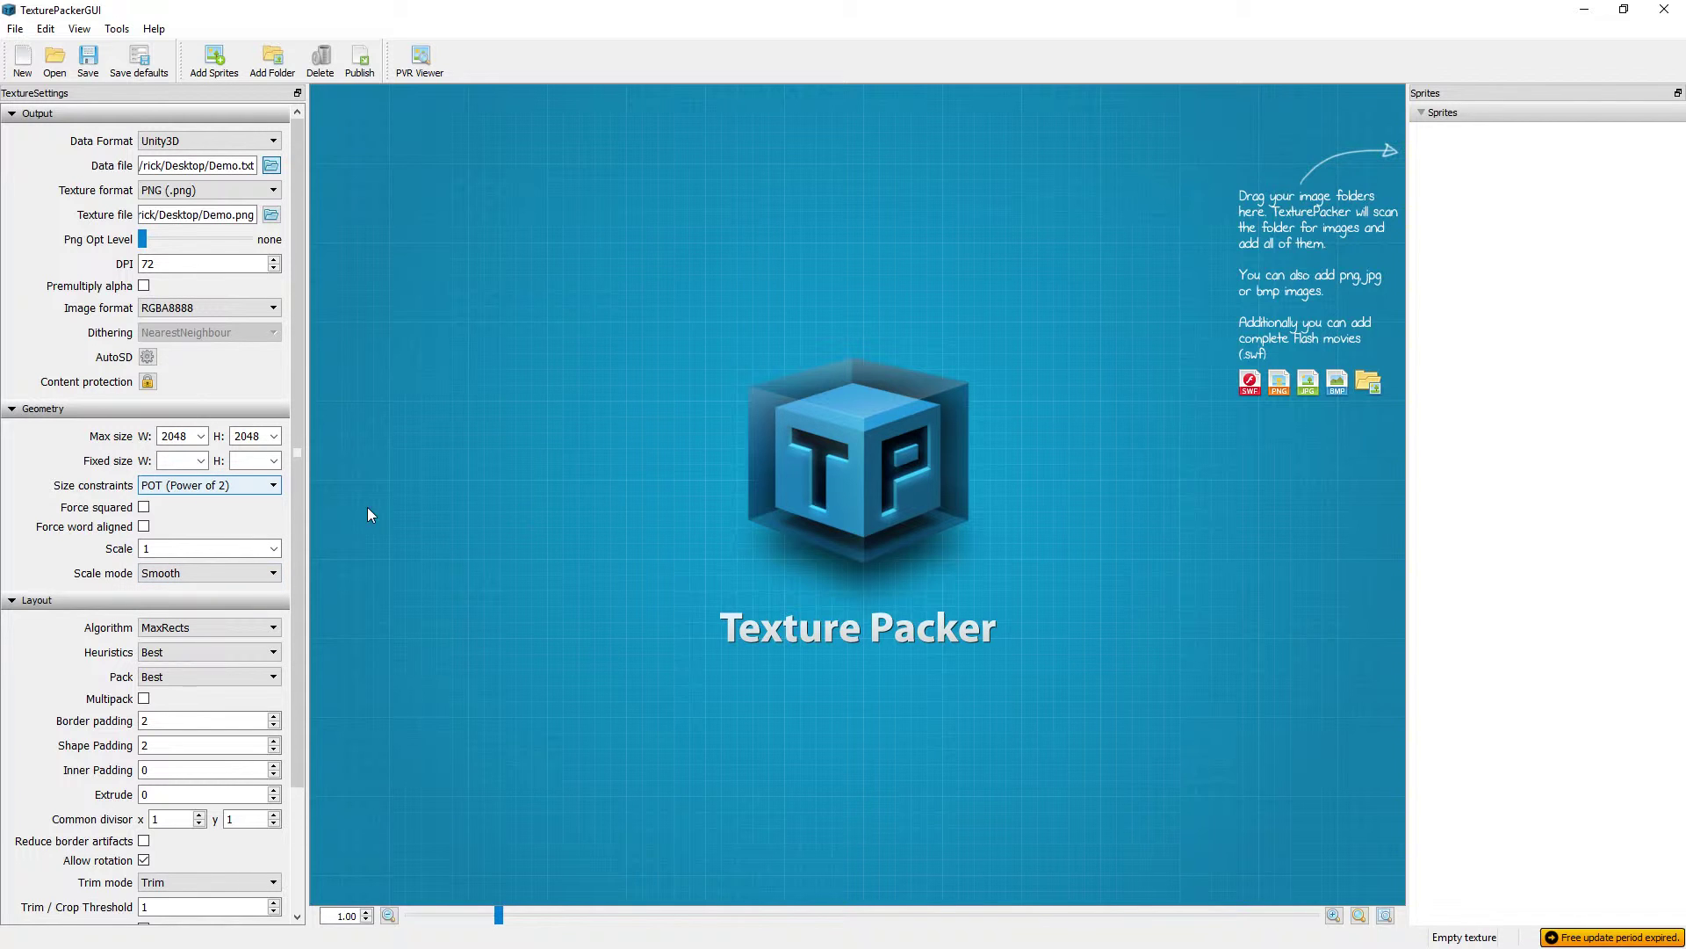
pyautogui.scroll(-3, 211, 694)
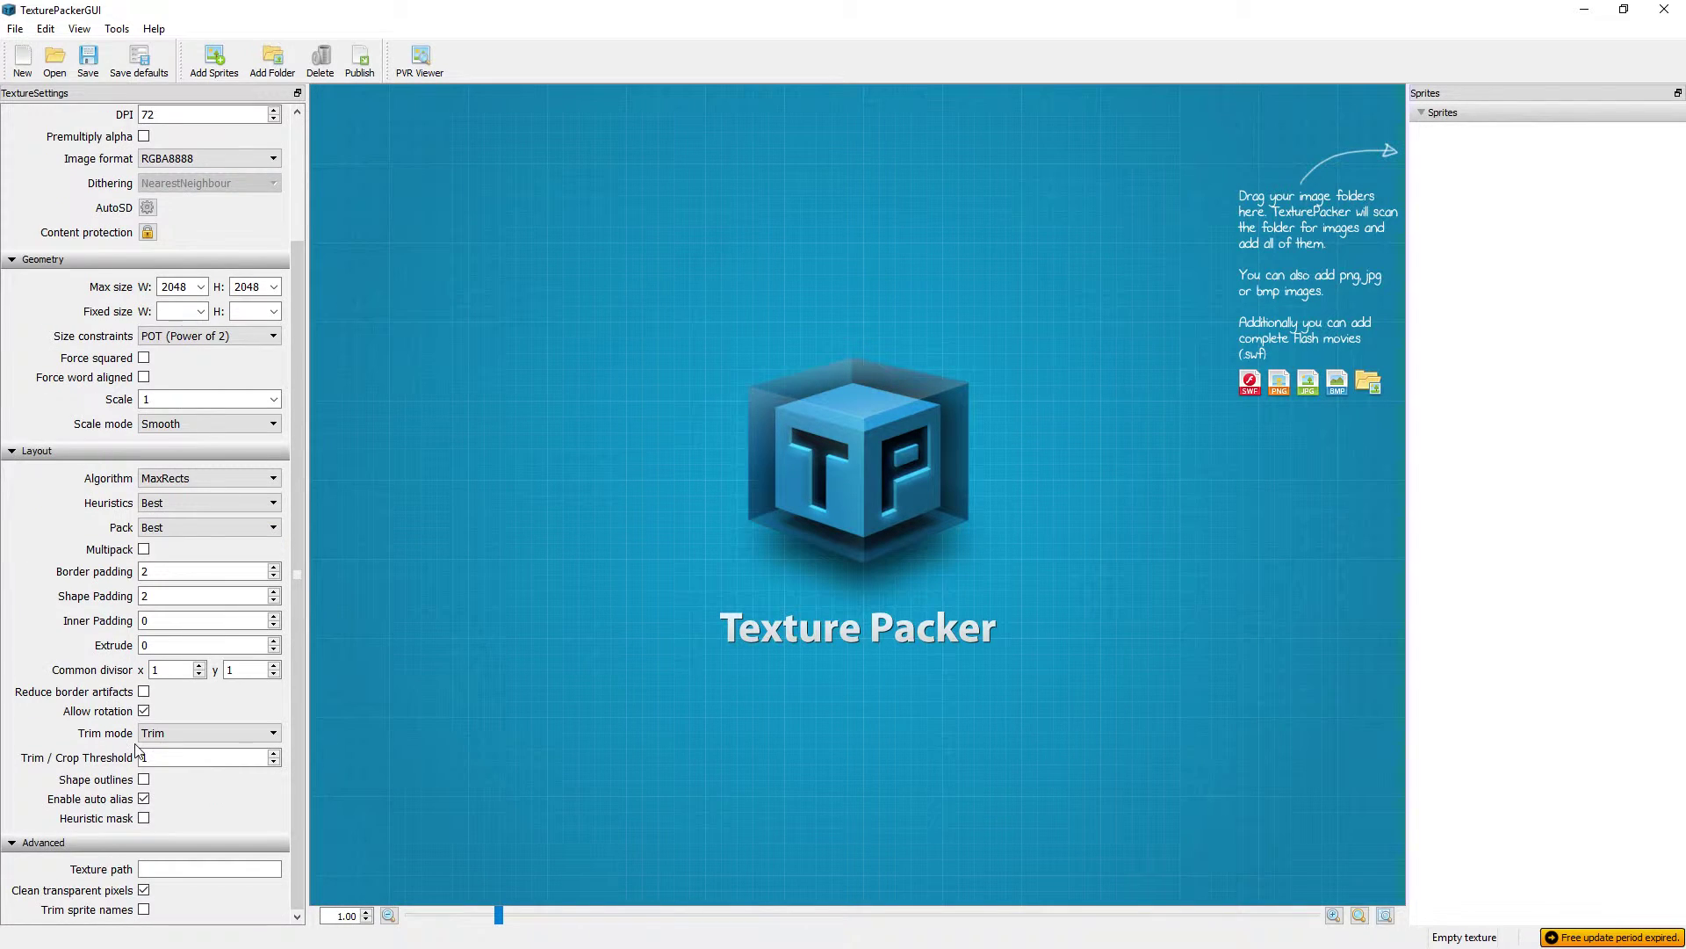
pyautogui.scroll(3, 211, 694)
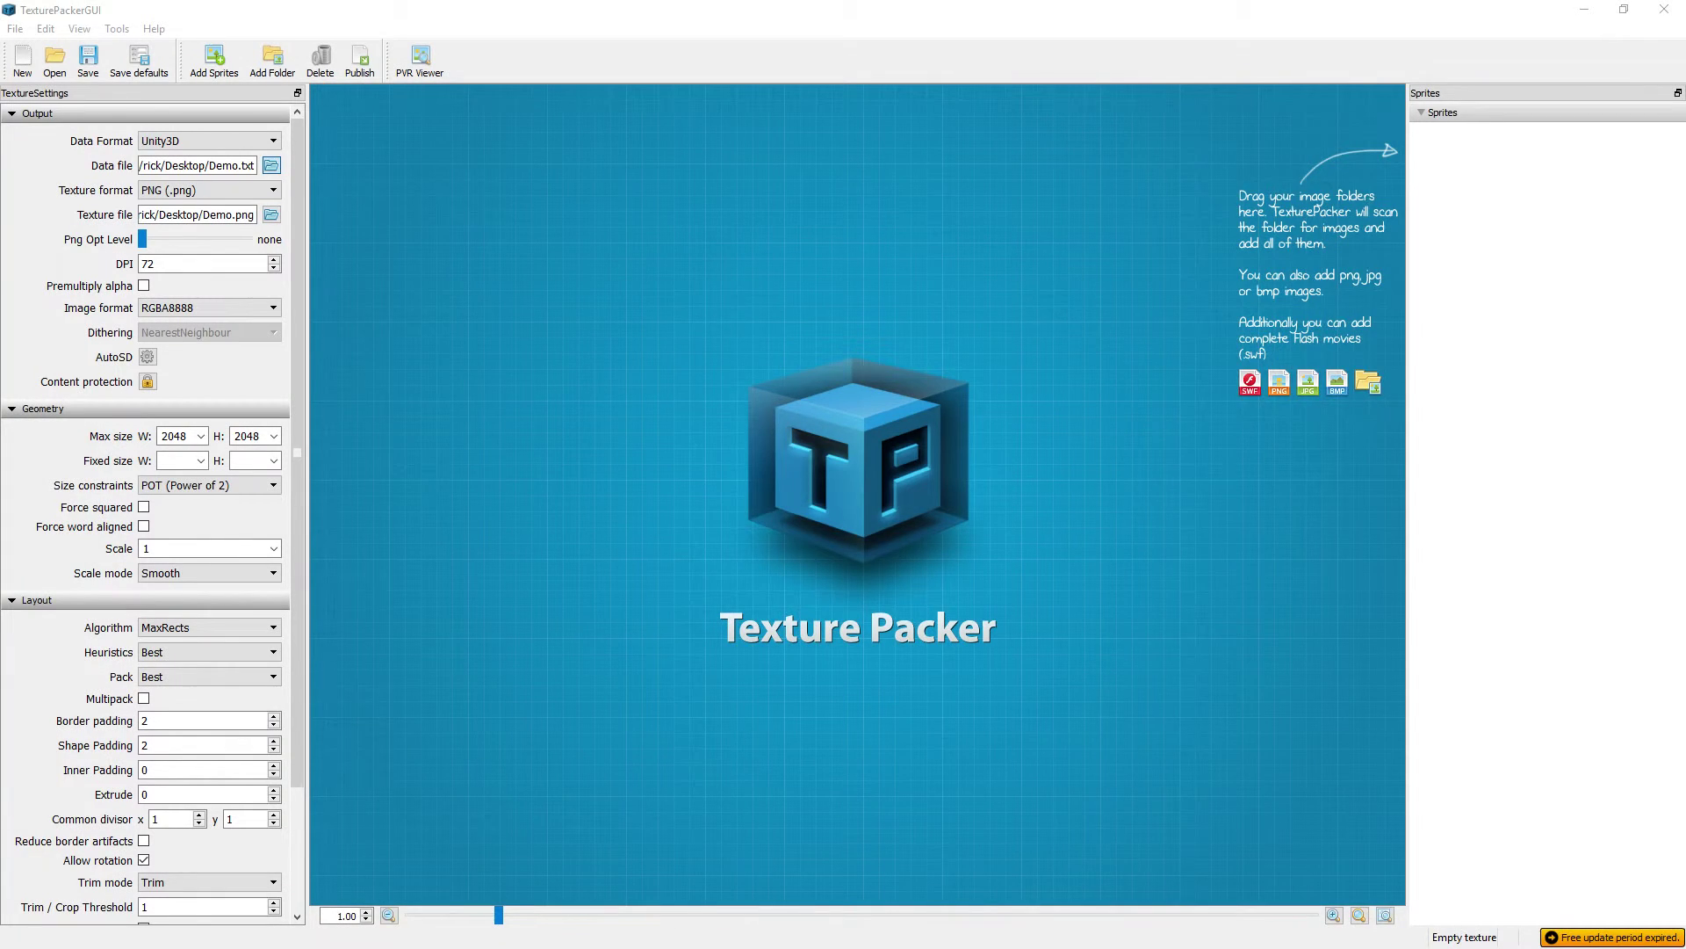
# Add the 31 selected sprite images from Explorer to the TexturePacker atlas.
pyautogui.moveTo(1685, 340); pyautogui.dragTo(619, 88)
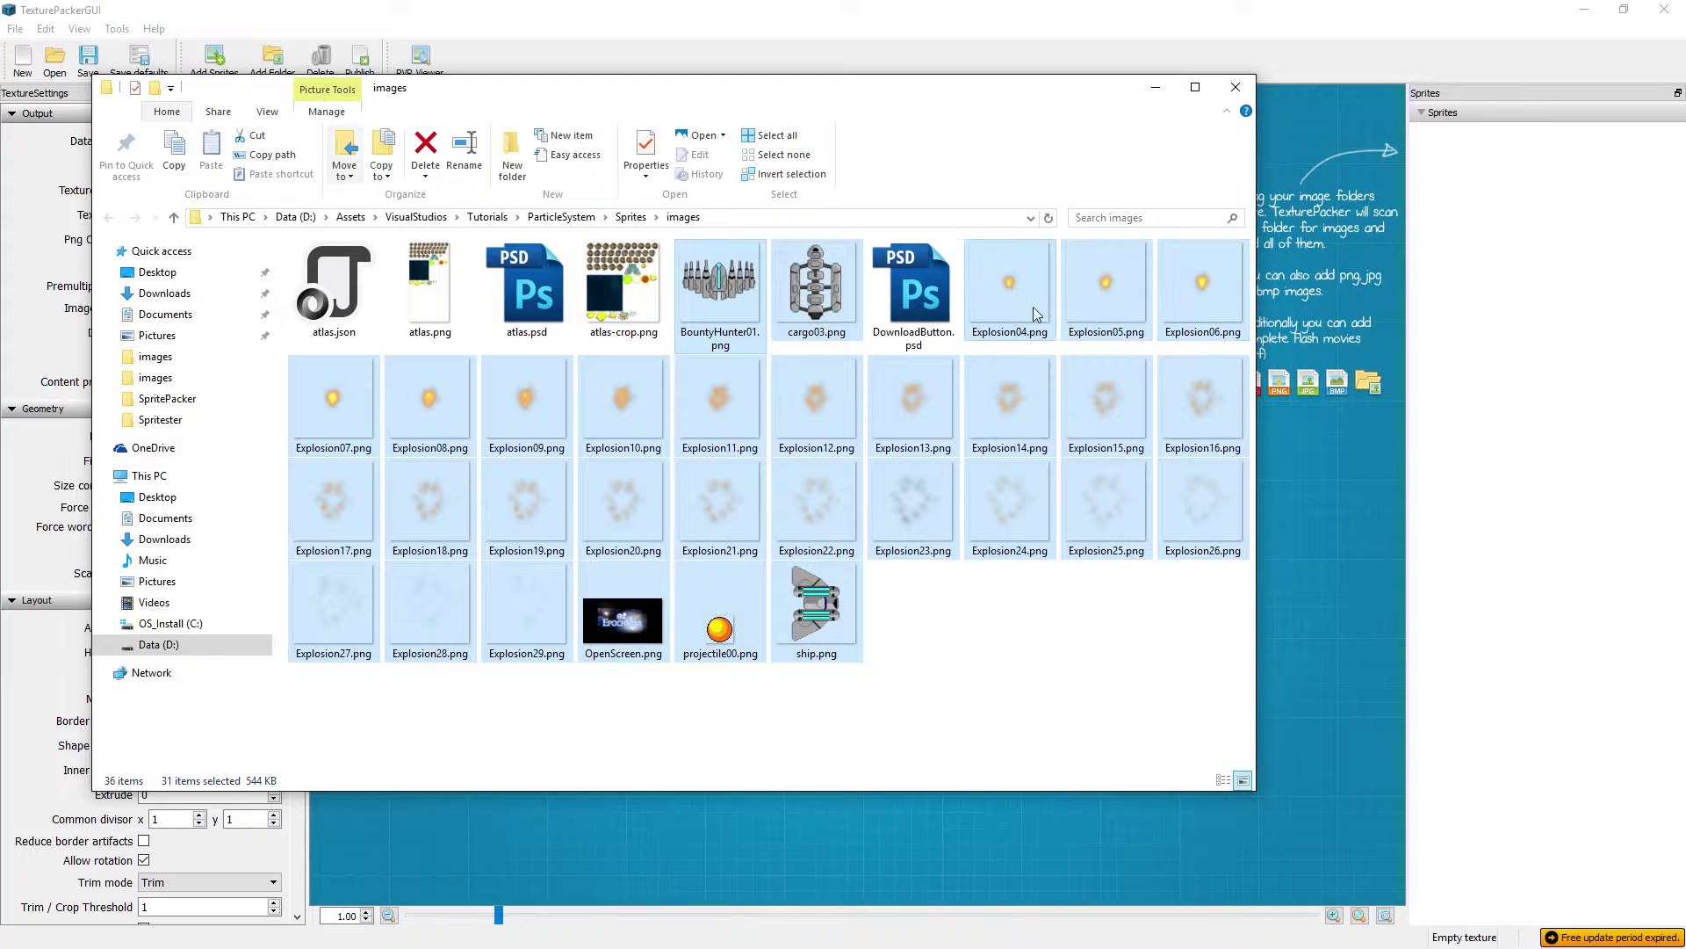
pyautogui.moveTo(1014, 296); pyautogui.dragTo(1538, 437)
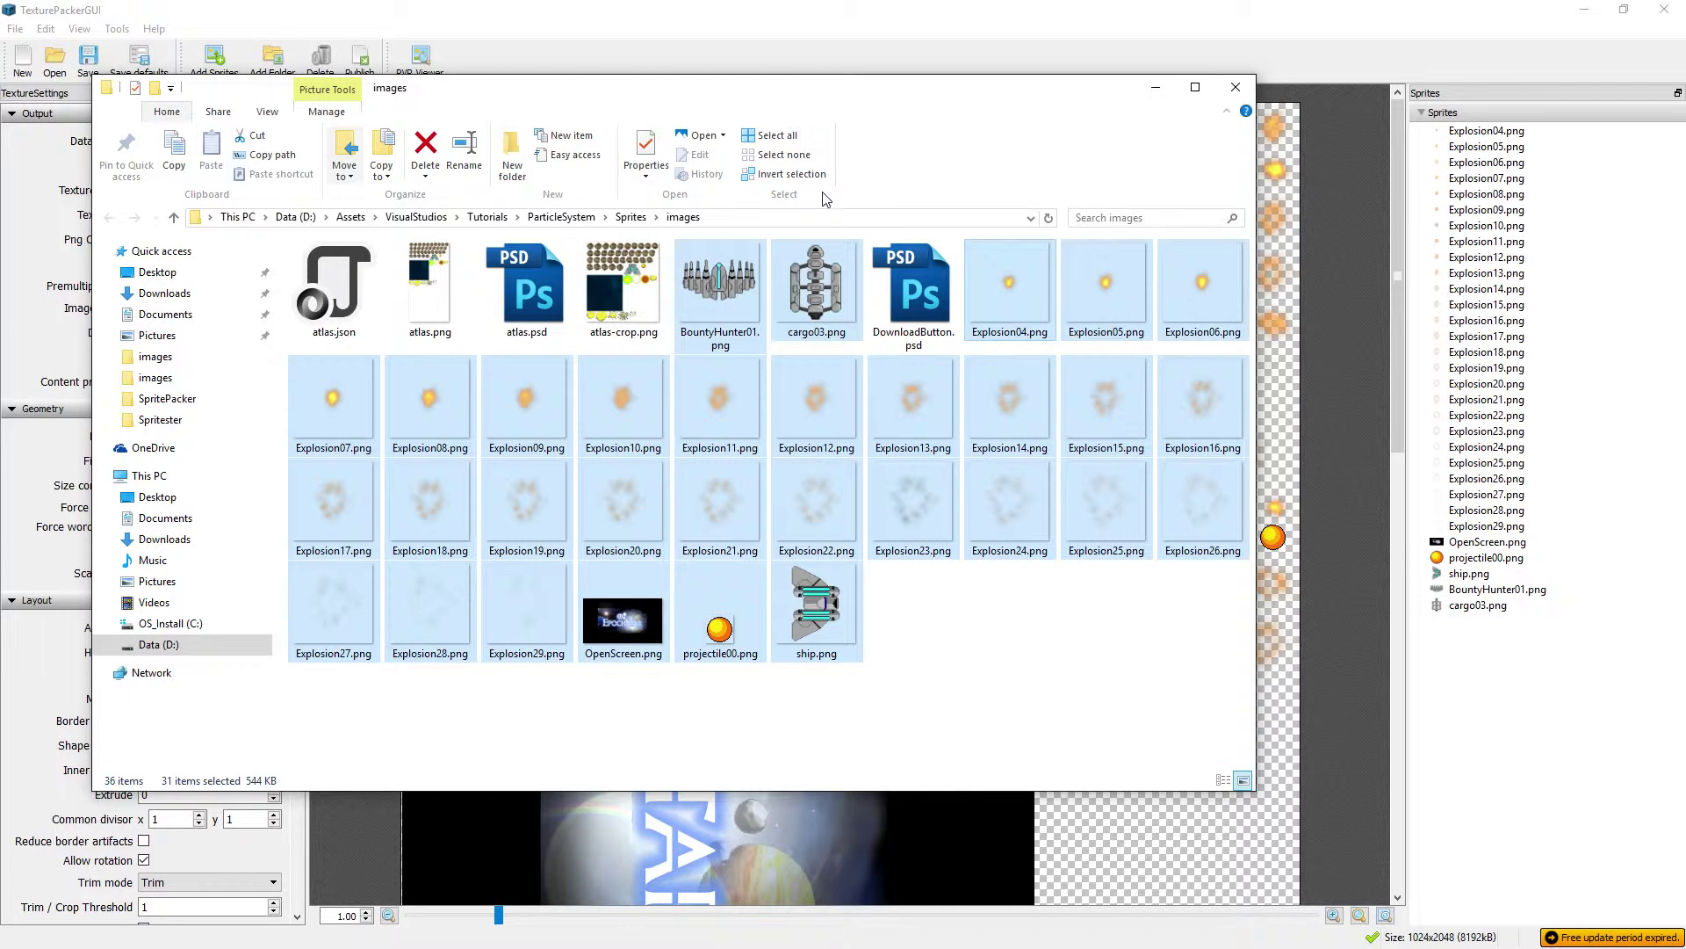
pyautogui.hotkey('alt', 'F4')
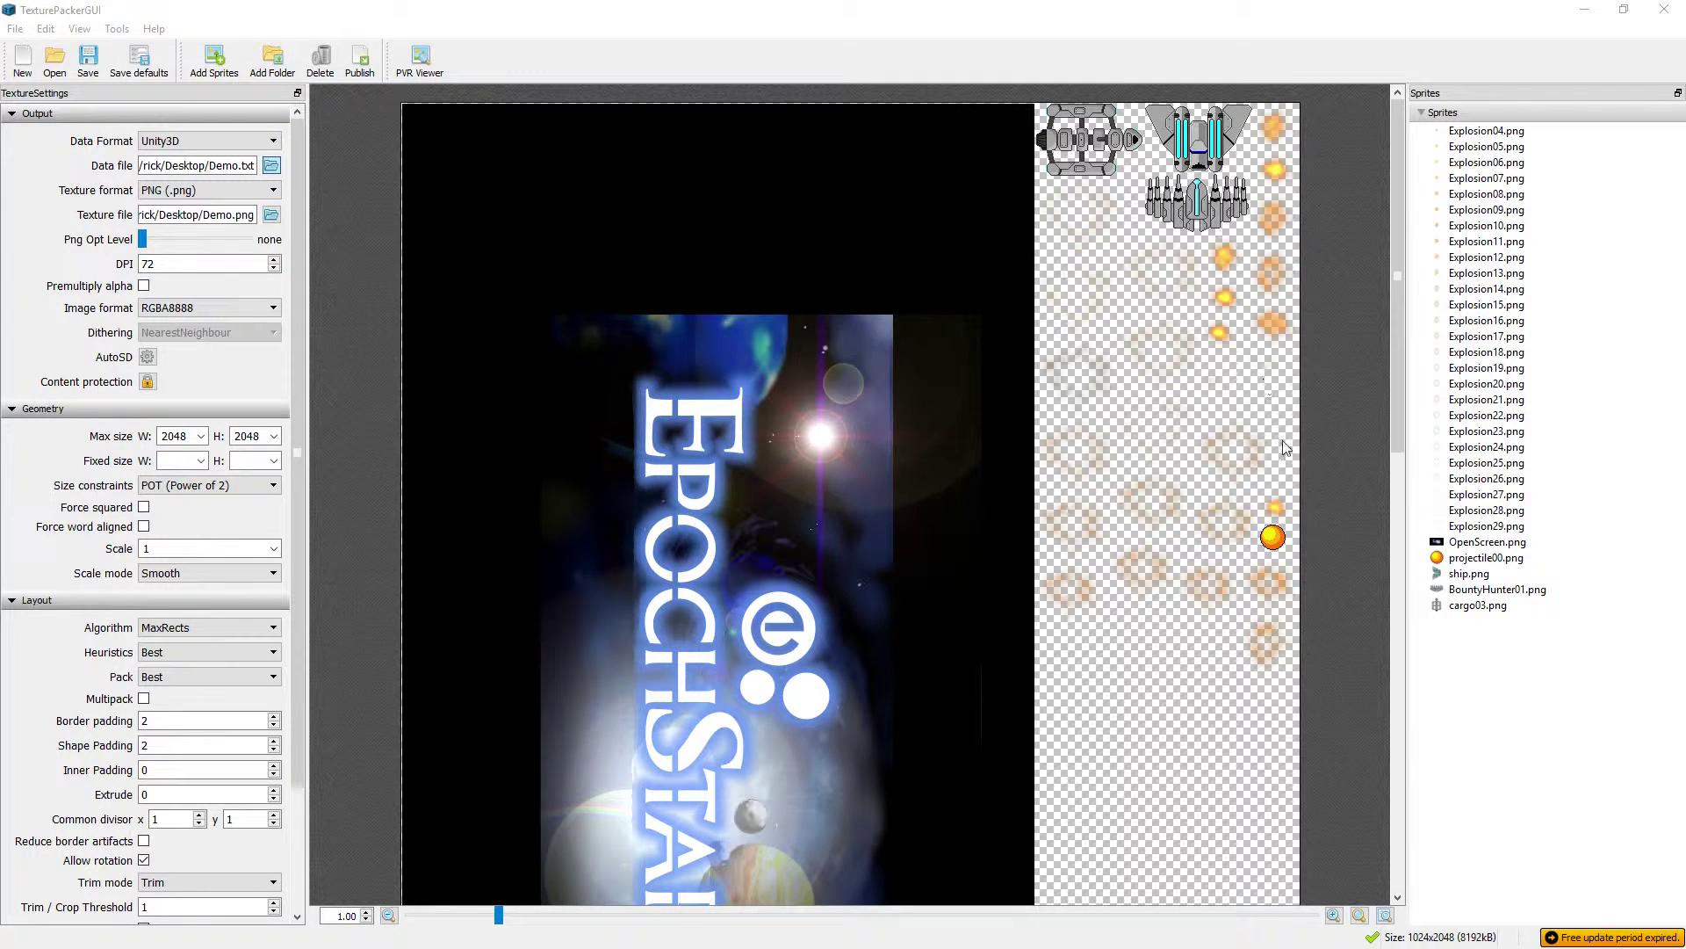
pyautogui.scroll(-5, 815, 456)
pyautogui.scroll(-2, 132, 576)
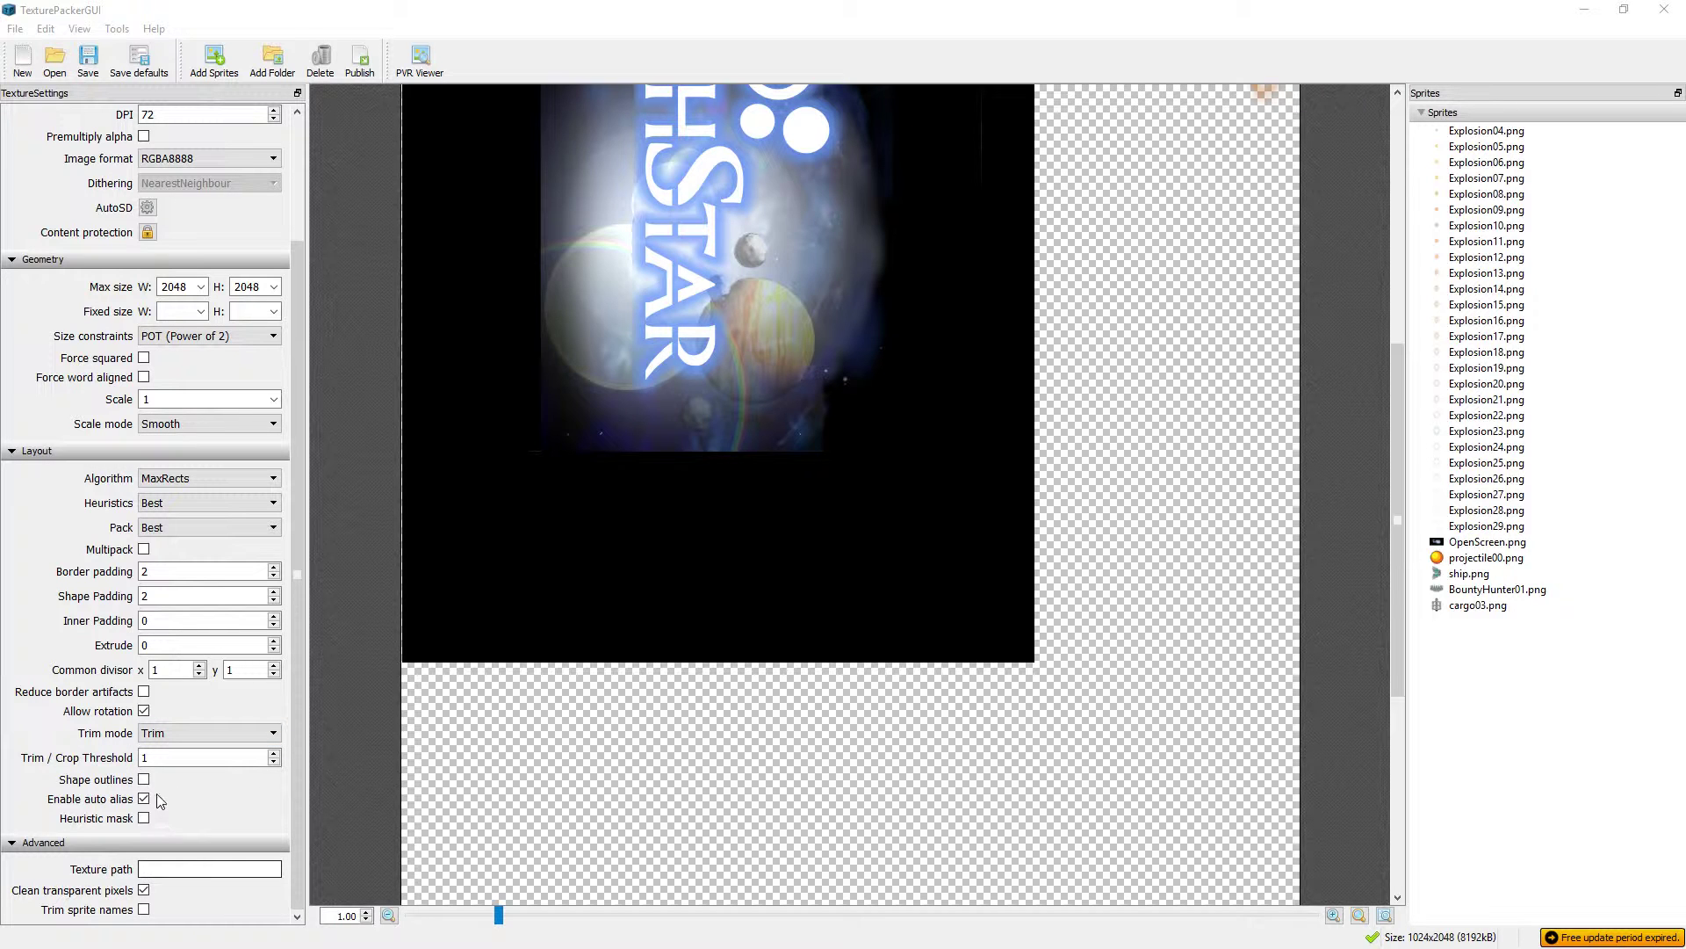
# Toggle Allow rotation to compare layouts, leaving it off for an upright 2048x1024 atlas.
pyautogui.click(143, 710)
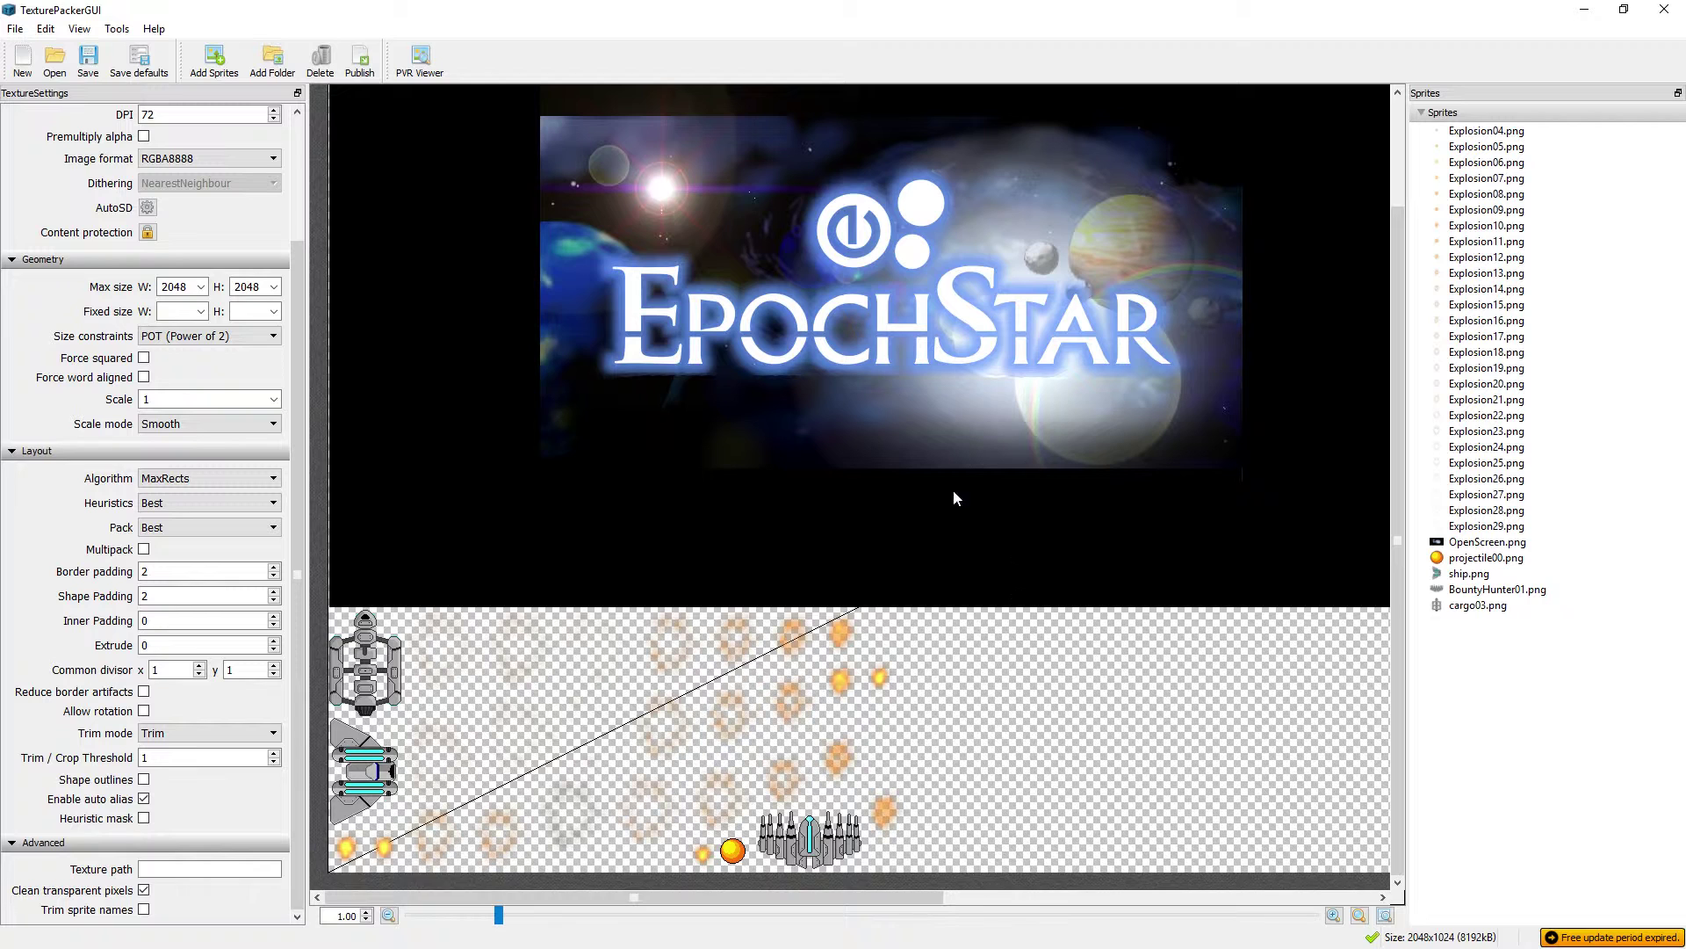
pyautogui.click(144, 712)
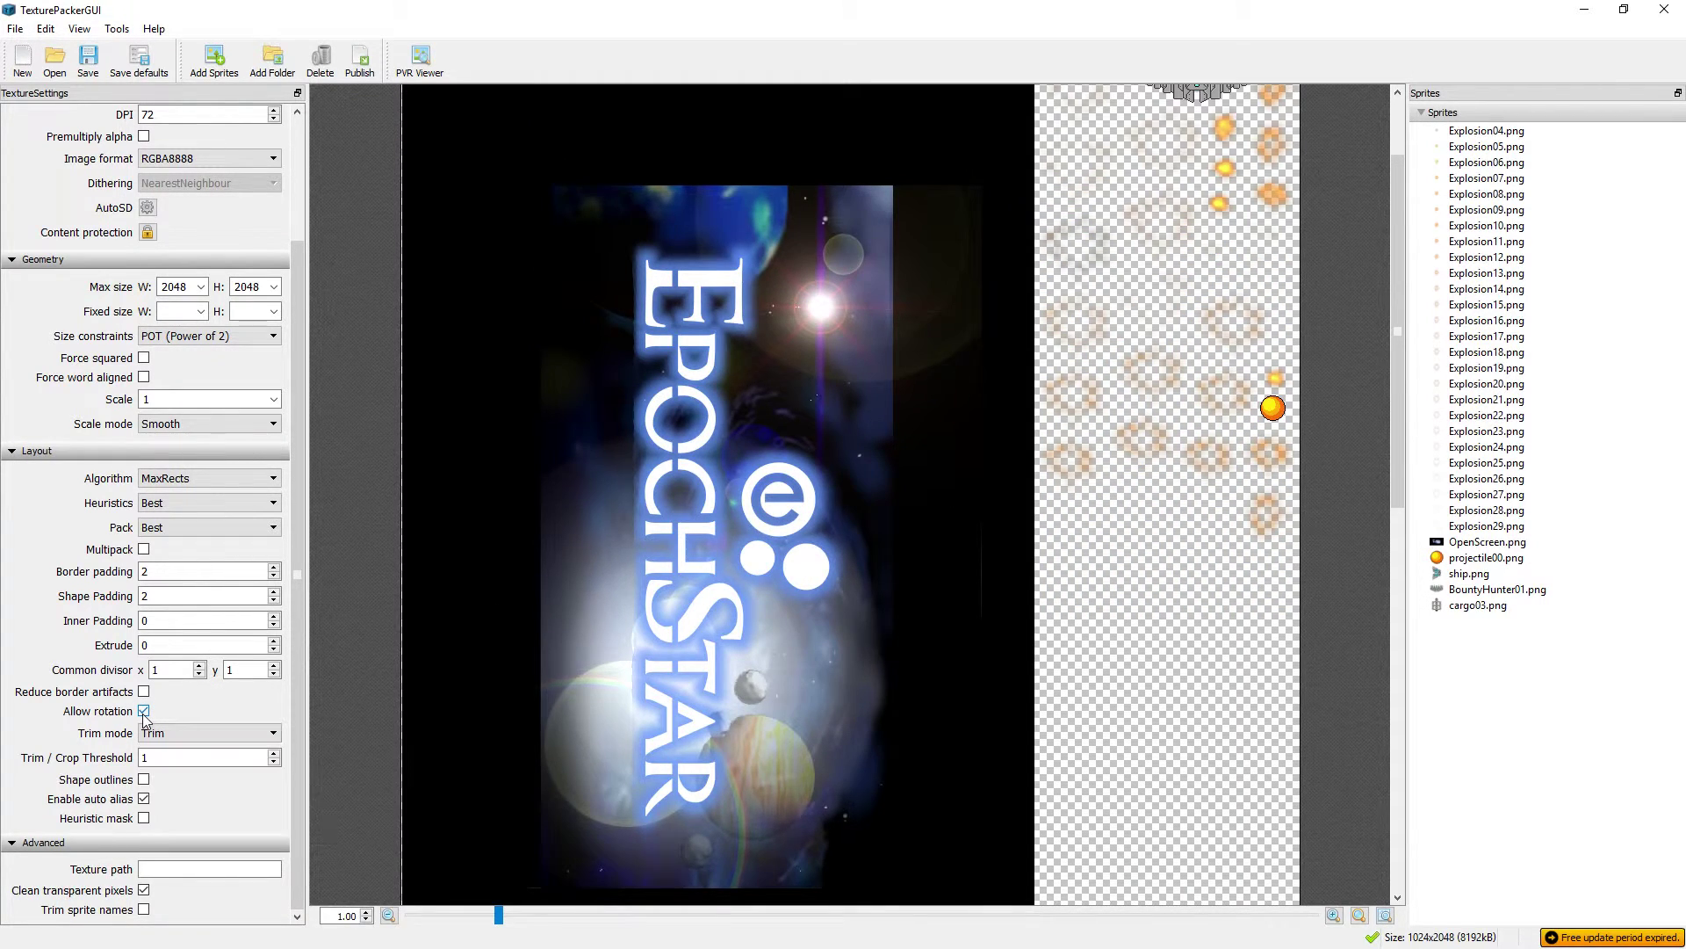
pyautogui.click(144, 712)
pyautogui.click(144, 712)
pyautogui.click(144, 712)
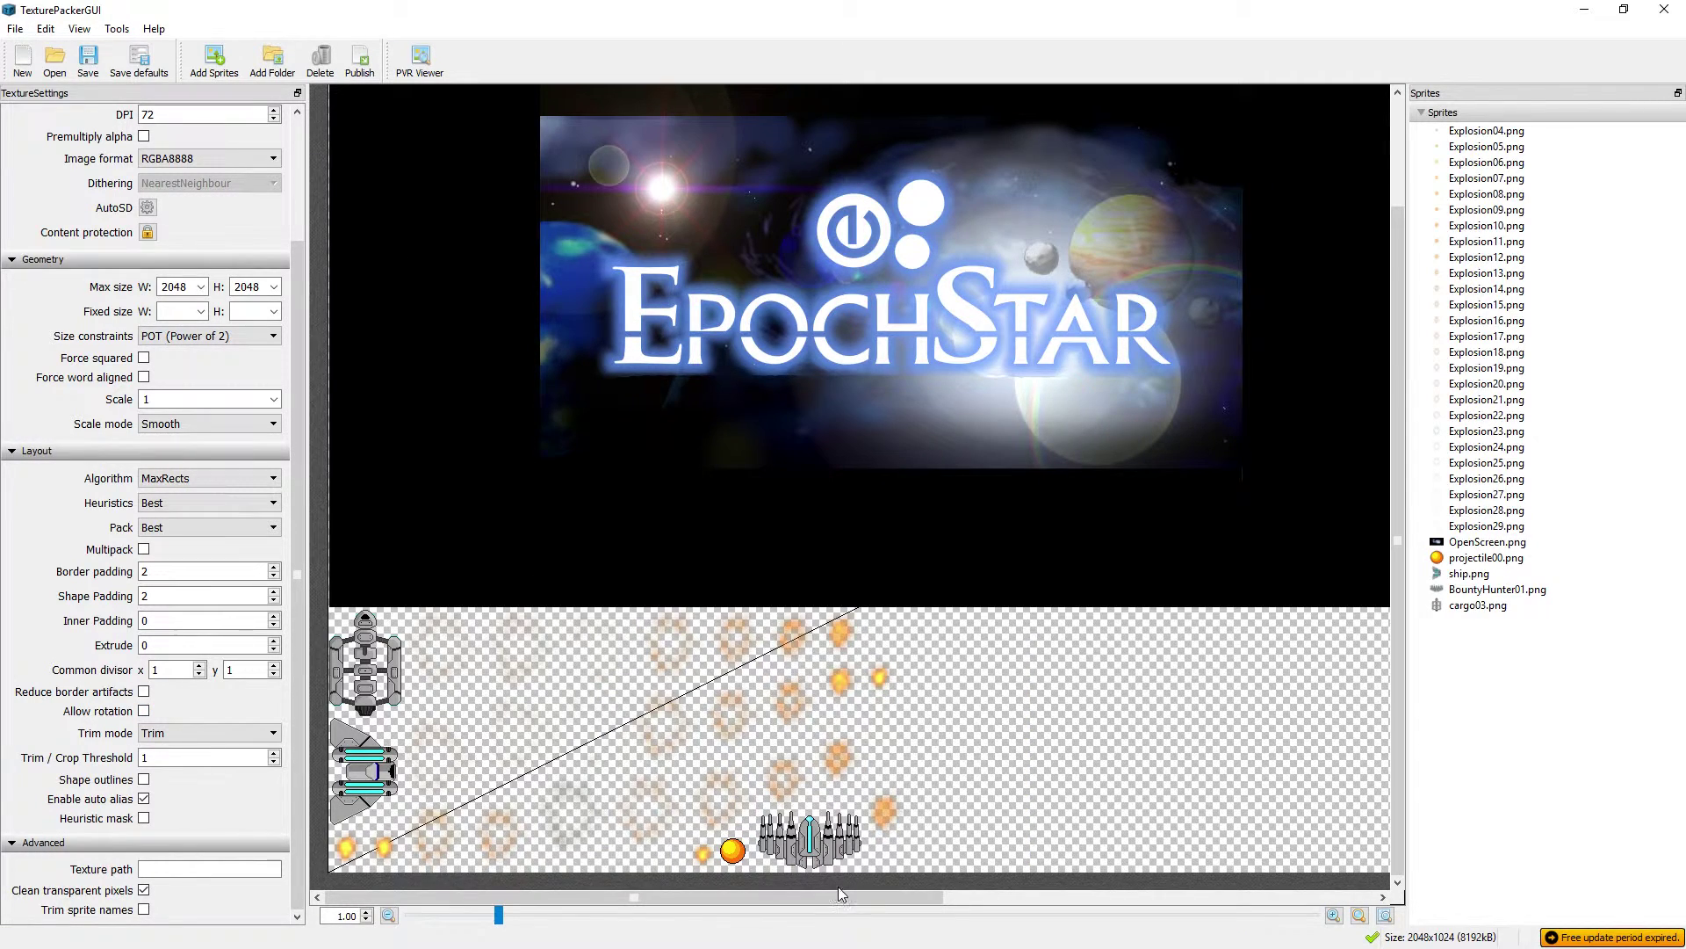
# Review the packed upright atlas with the EpochStar title, ships and explosions.
pyautogui.moveTo(838, 897); pyautogui.dragTo(502, 830)
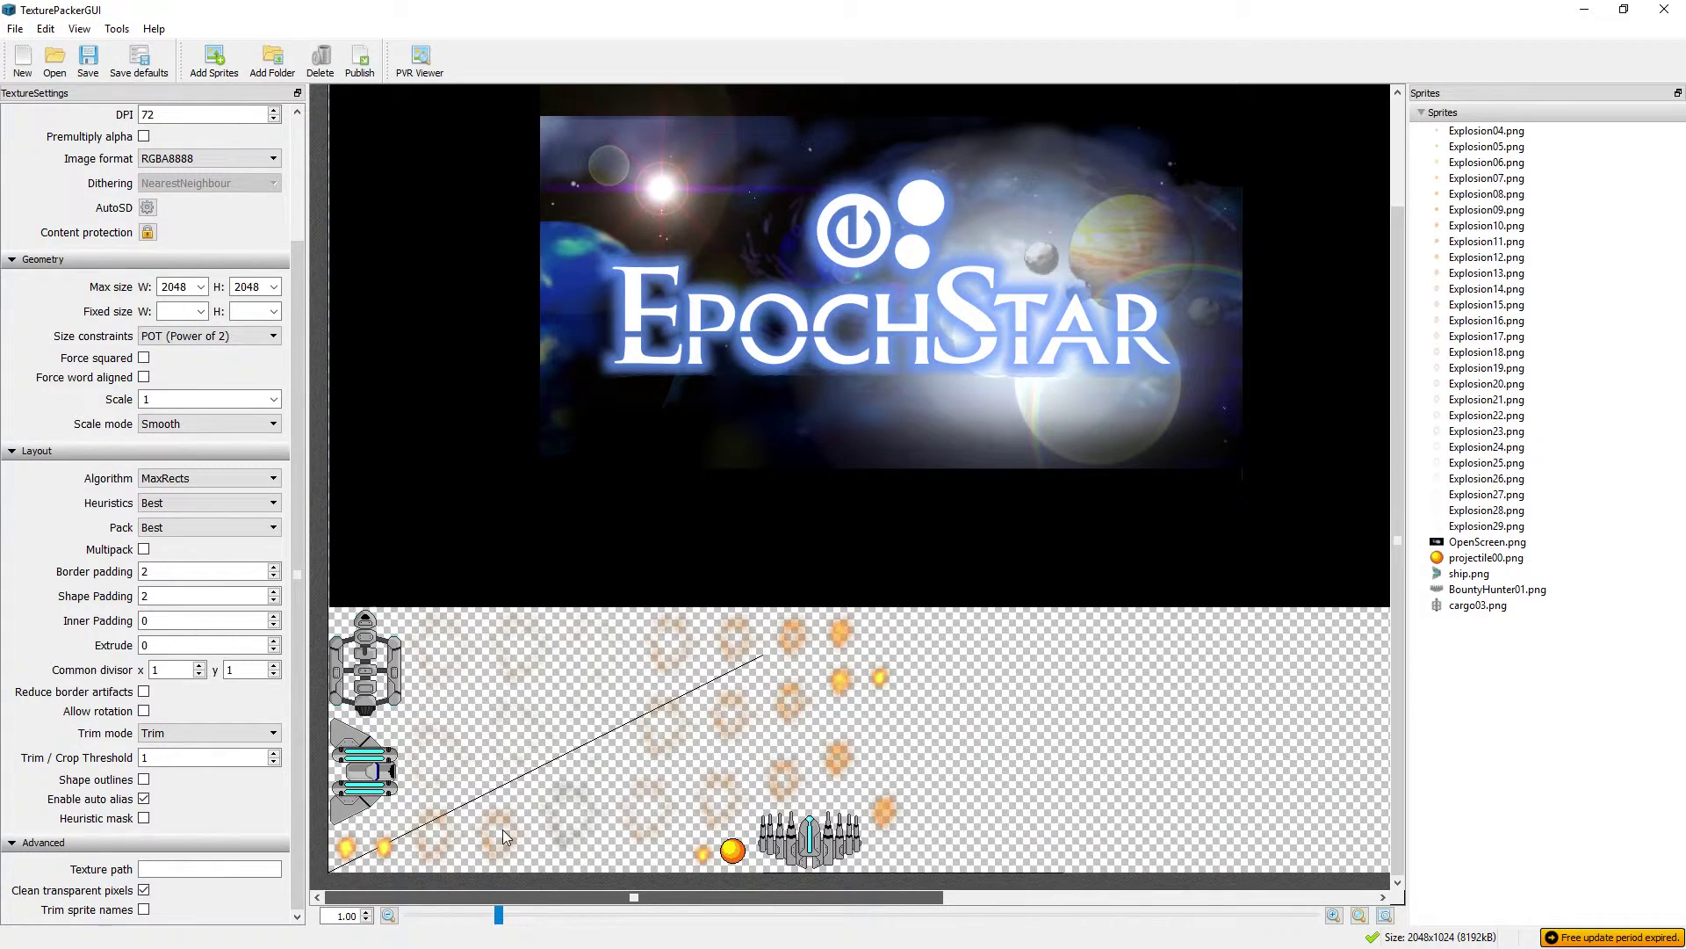
pyautogui.scroll(2, 838, 859)
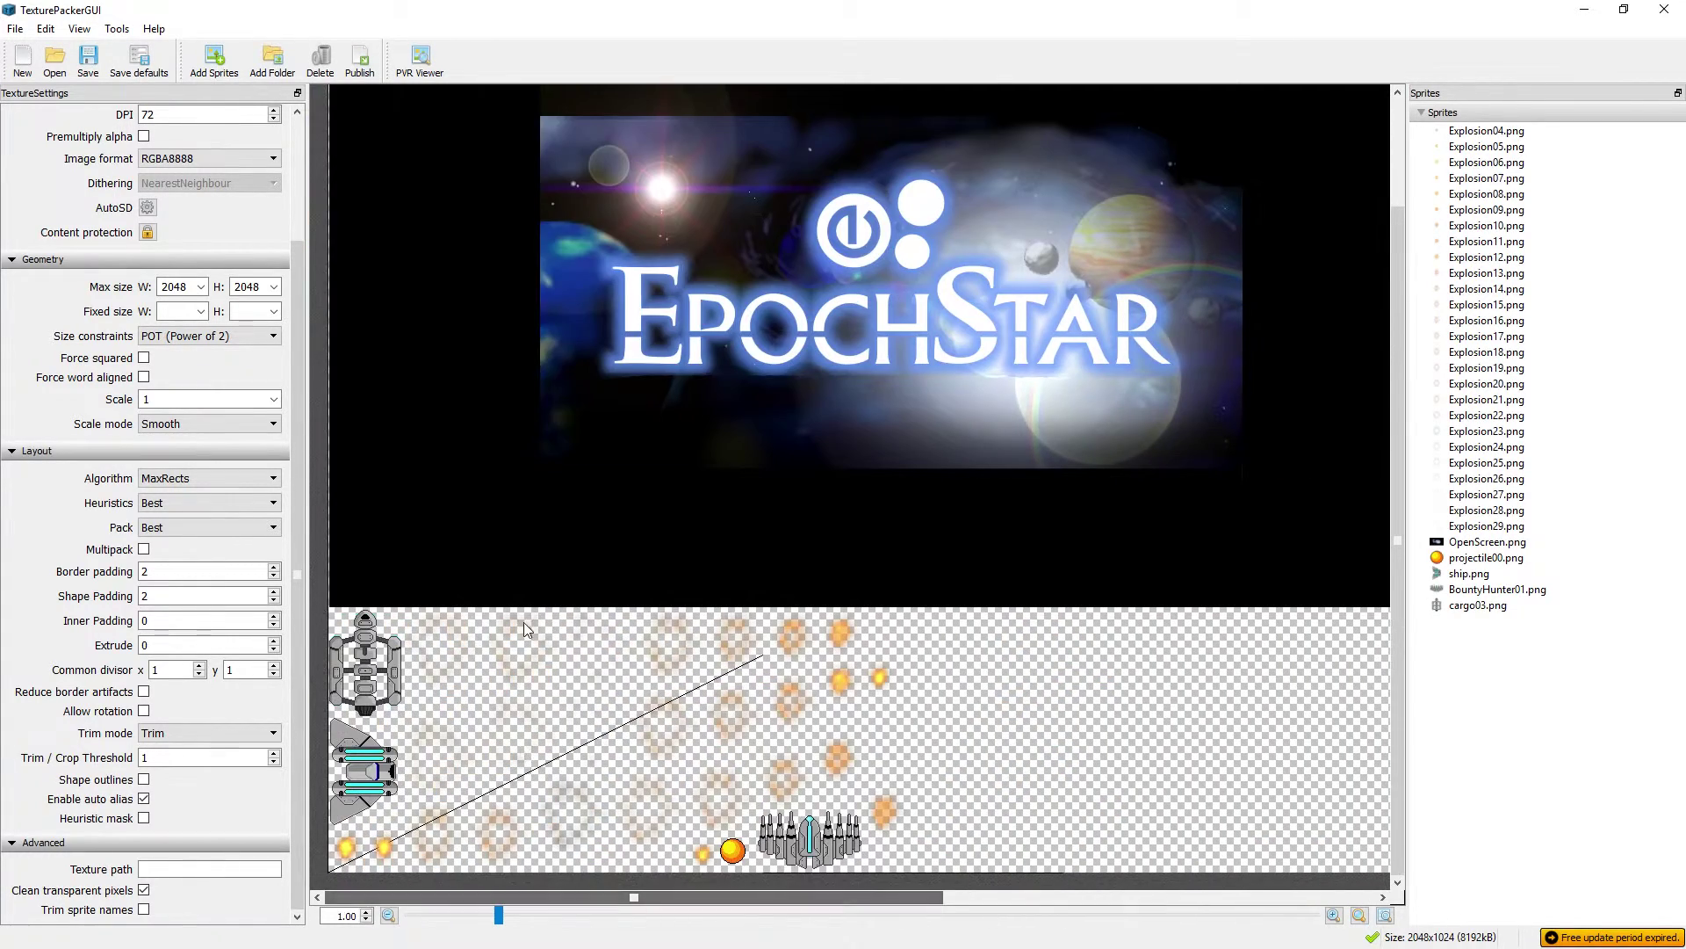
pyautogui.scroll(-2, 648, 385)
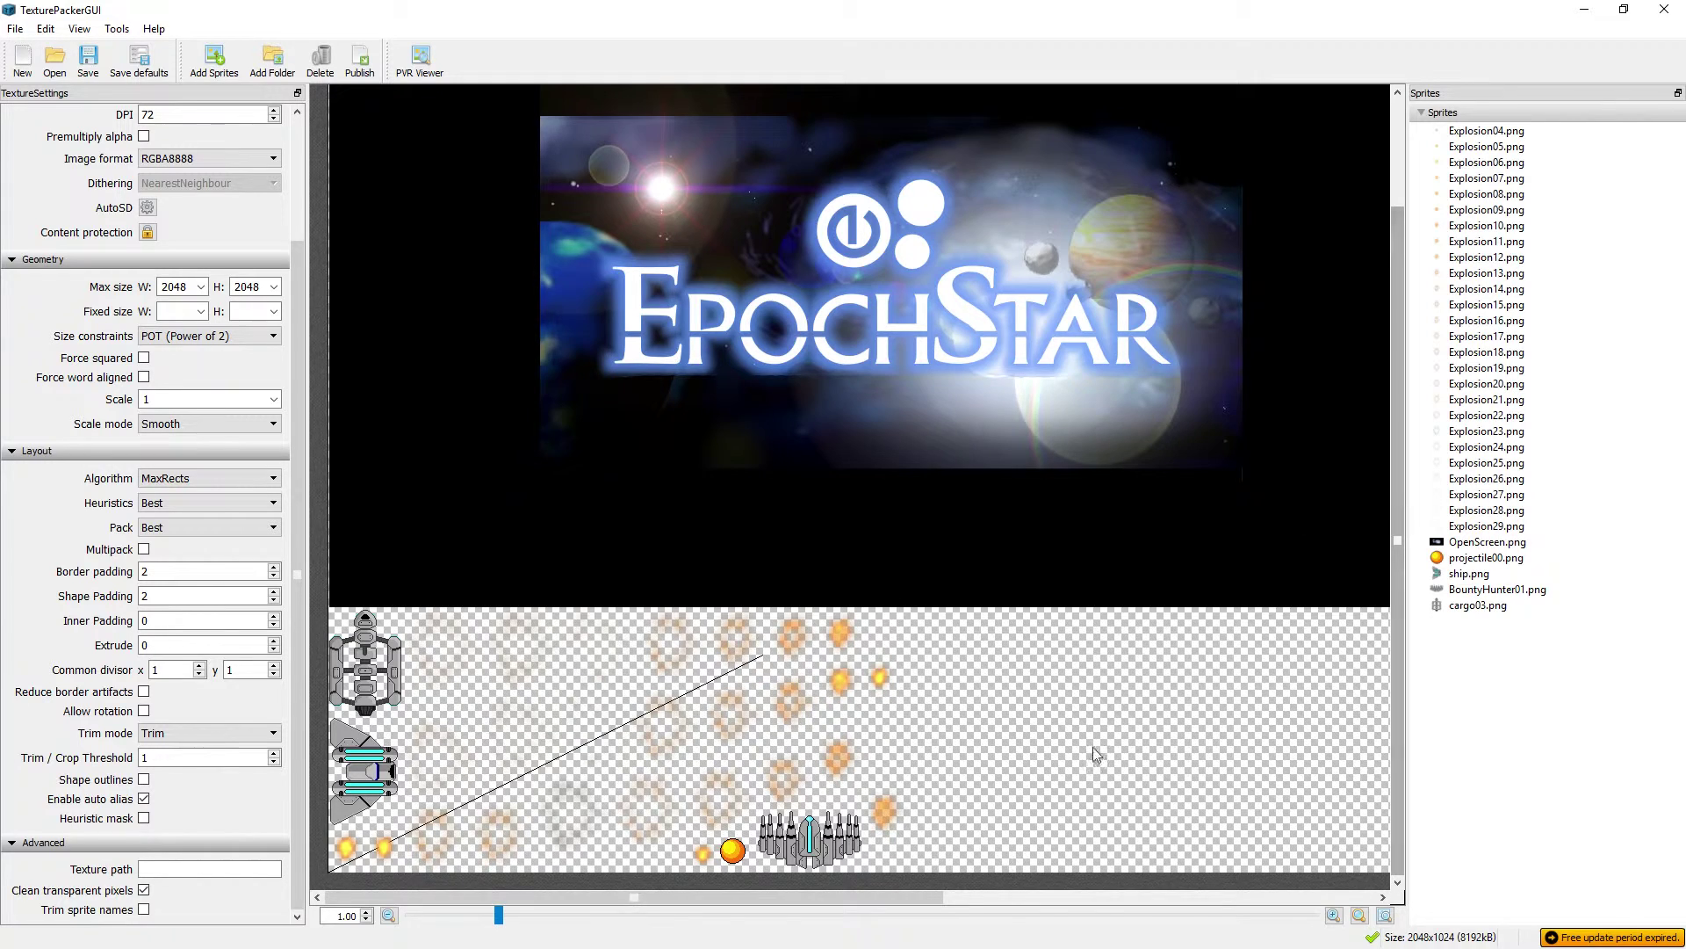
pyautogui.moveTo(847, 896)
pyautogui.mouseDown()
pyautogui.moveTo(1265, 896)
pyautogui.moveTo(847, 896)
pyautogui.mouseUp()
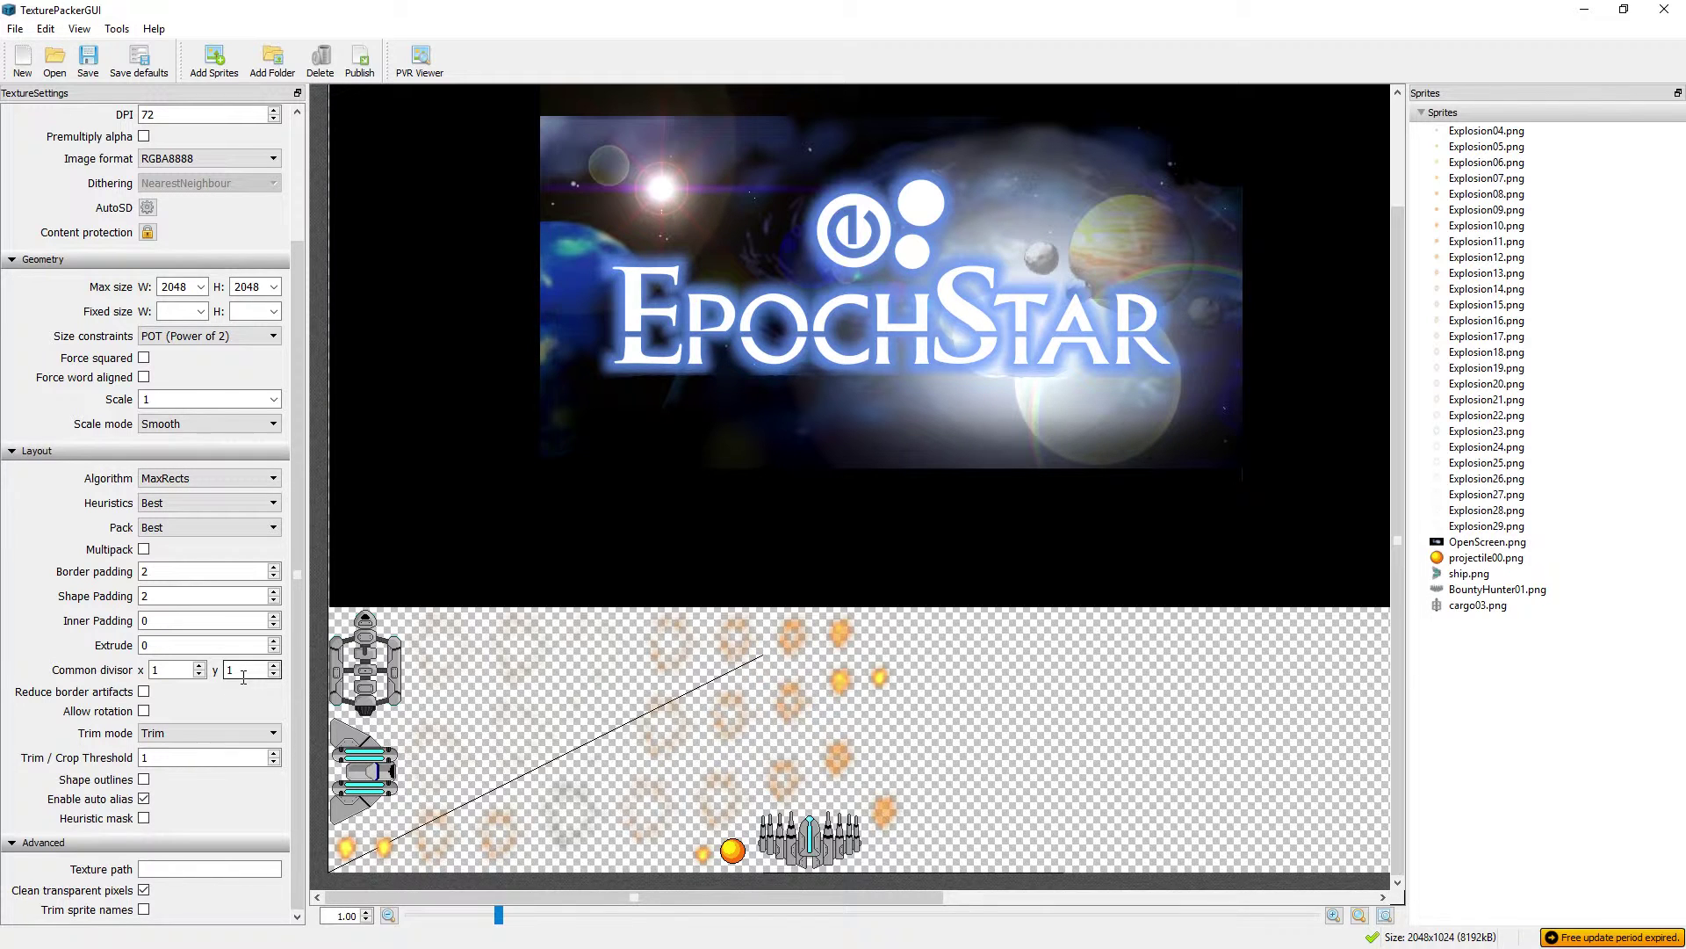
pyautogui.scroll(5, 243, 676)
pyautogui.scroll(-5, 244, 677)
pyautogui.scroll(1, 930, 594)
pyautogui.scroll(-1, 930, 594)
pyautogui.hotkey('alt', 'Tab')
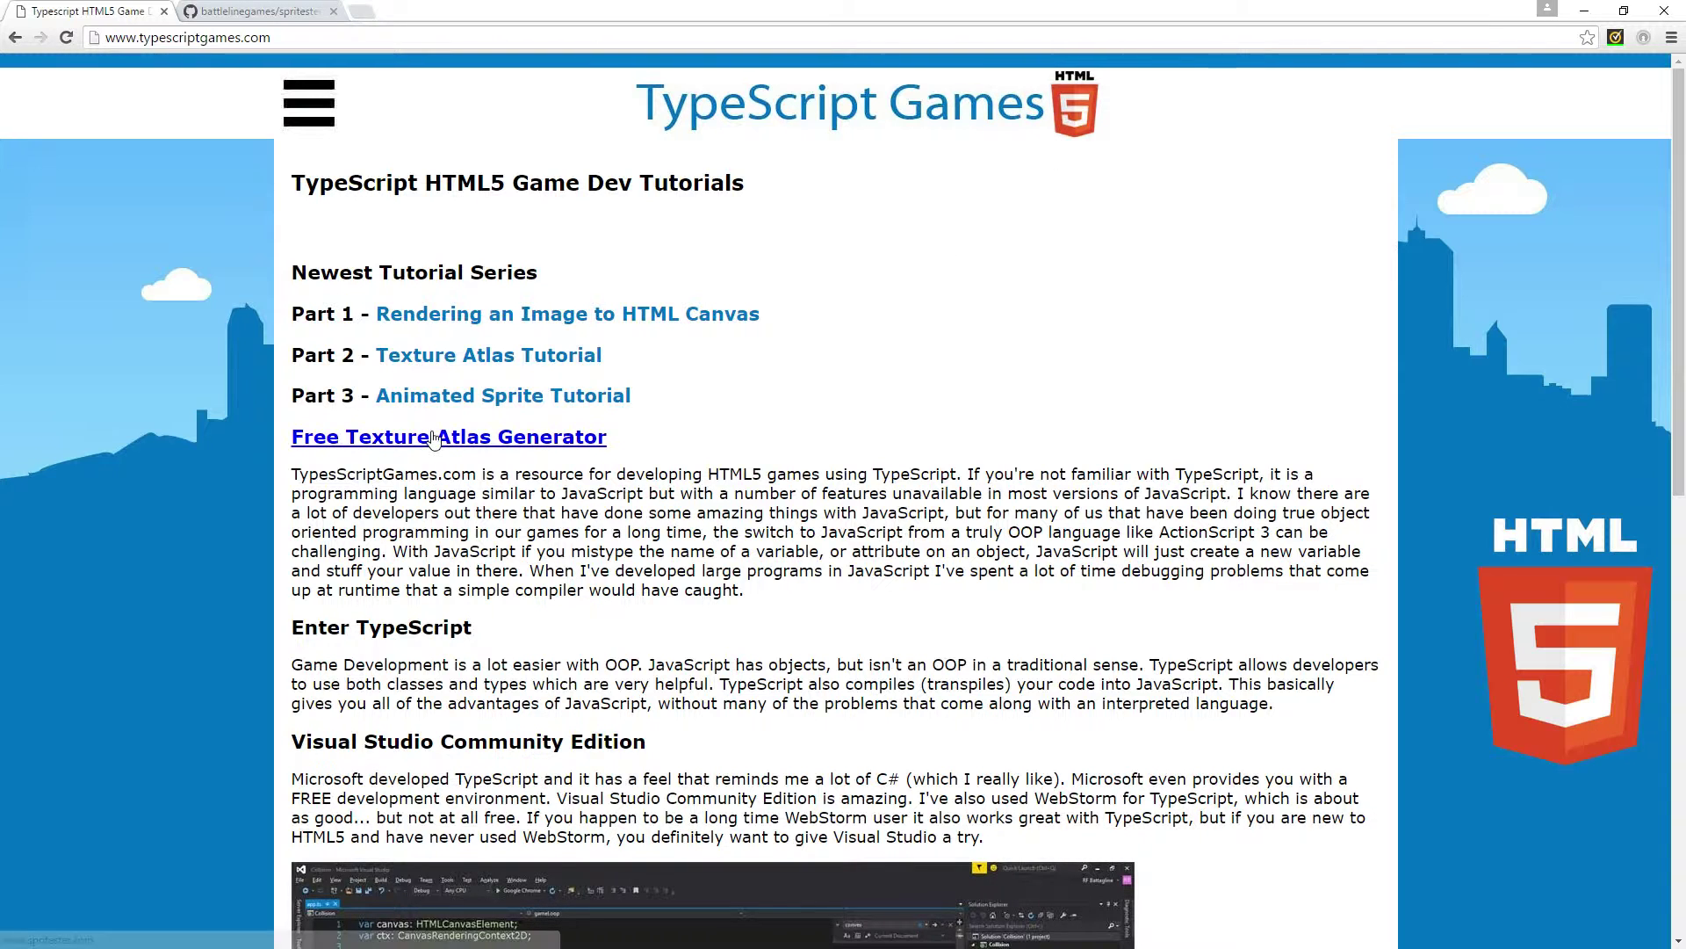
# Open the Spritester Free Texture Atlas Generator from typescriptgames.com.
pyautogui.click(495, 452)
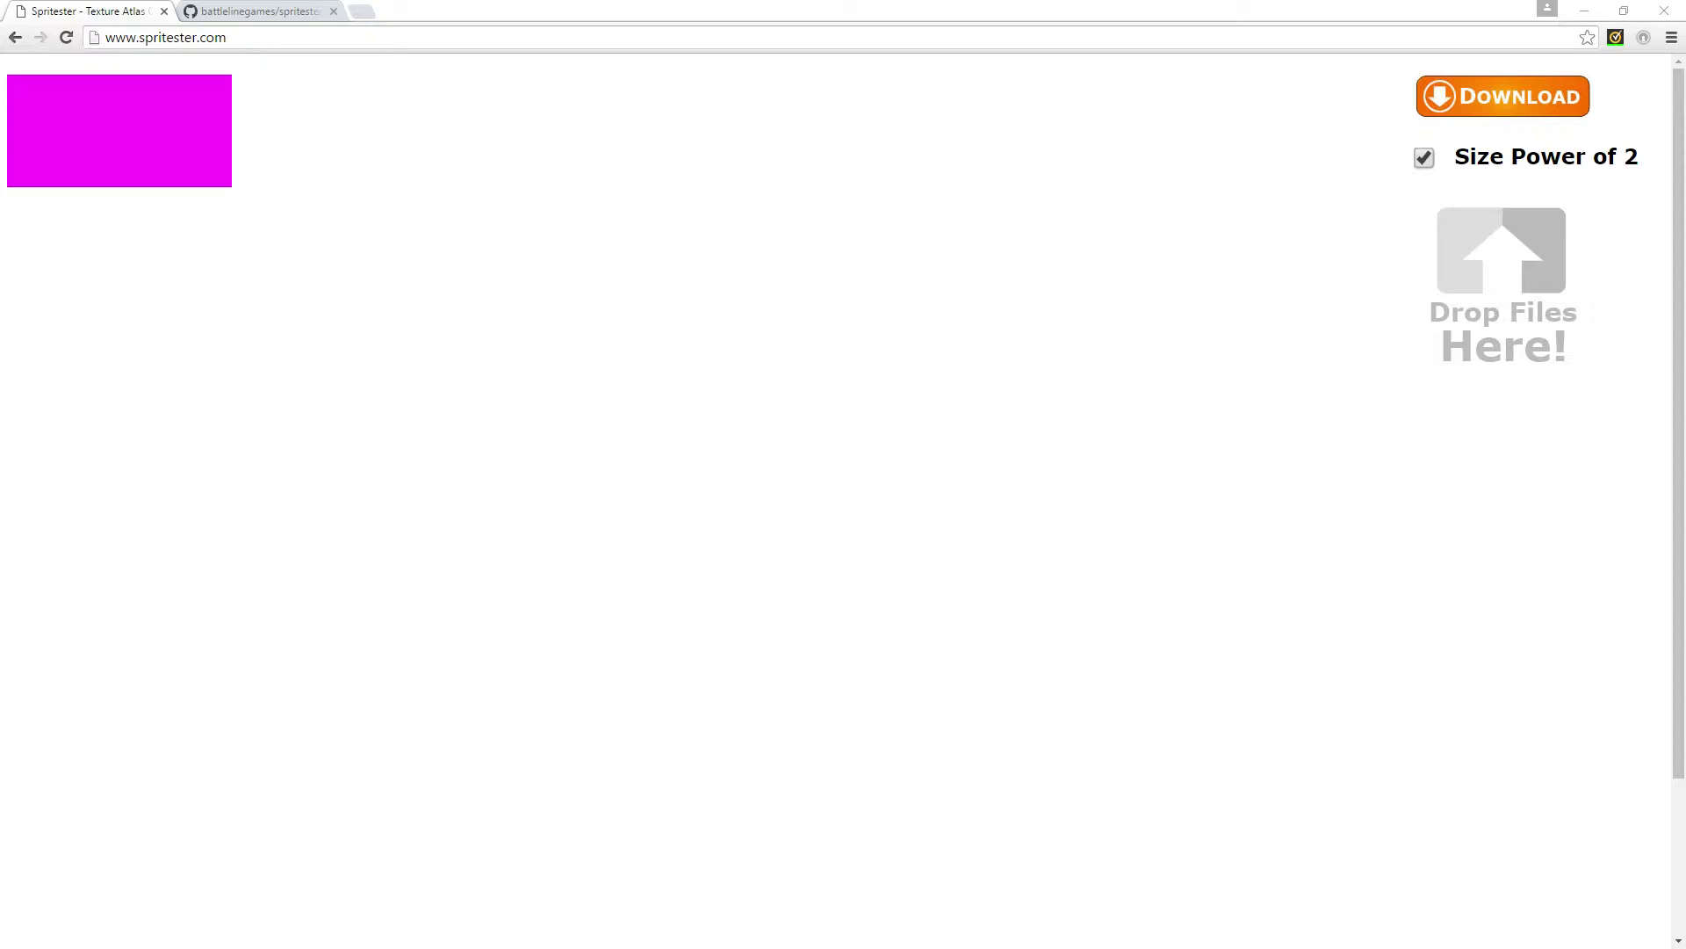
pyautogui.hotkey('alt', 'Tab')
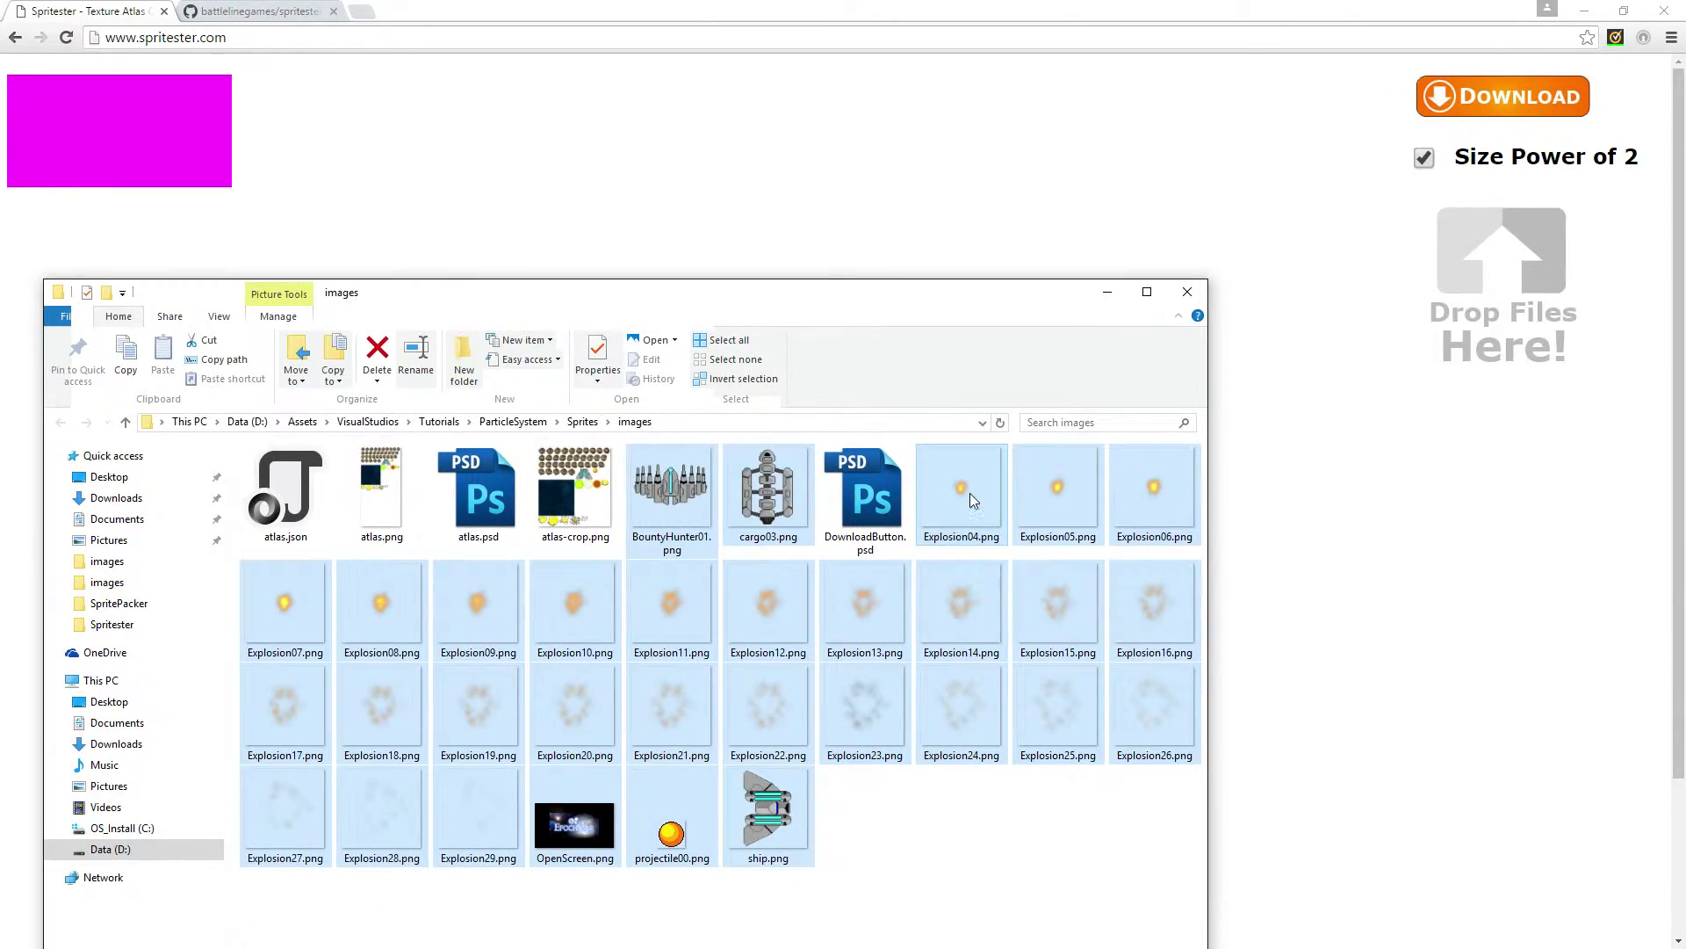
# Drop the sprites into Spritester, toggle Size Power of 2 off and on, then reload.
pyautogui.moveTo(969, 493); pyautogui.dragTo(1507, 270)
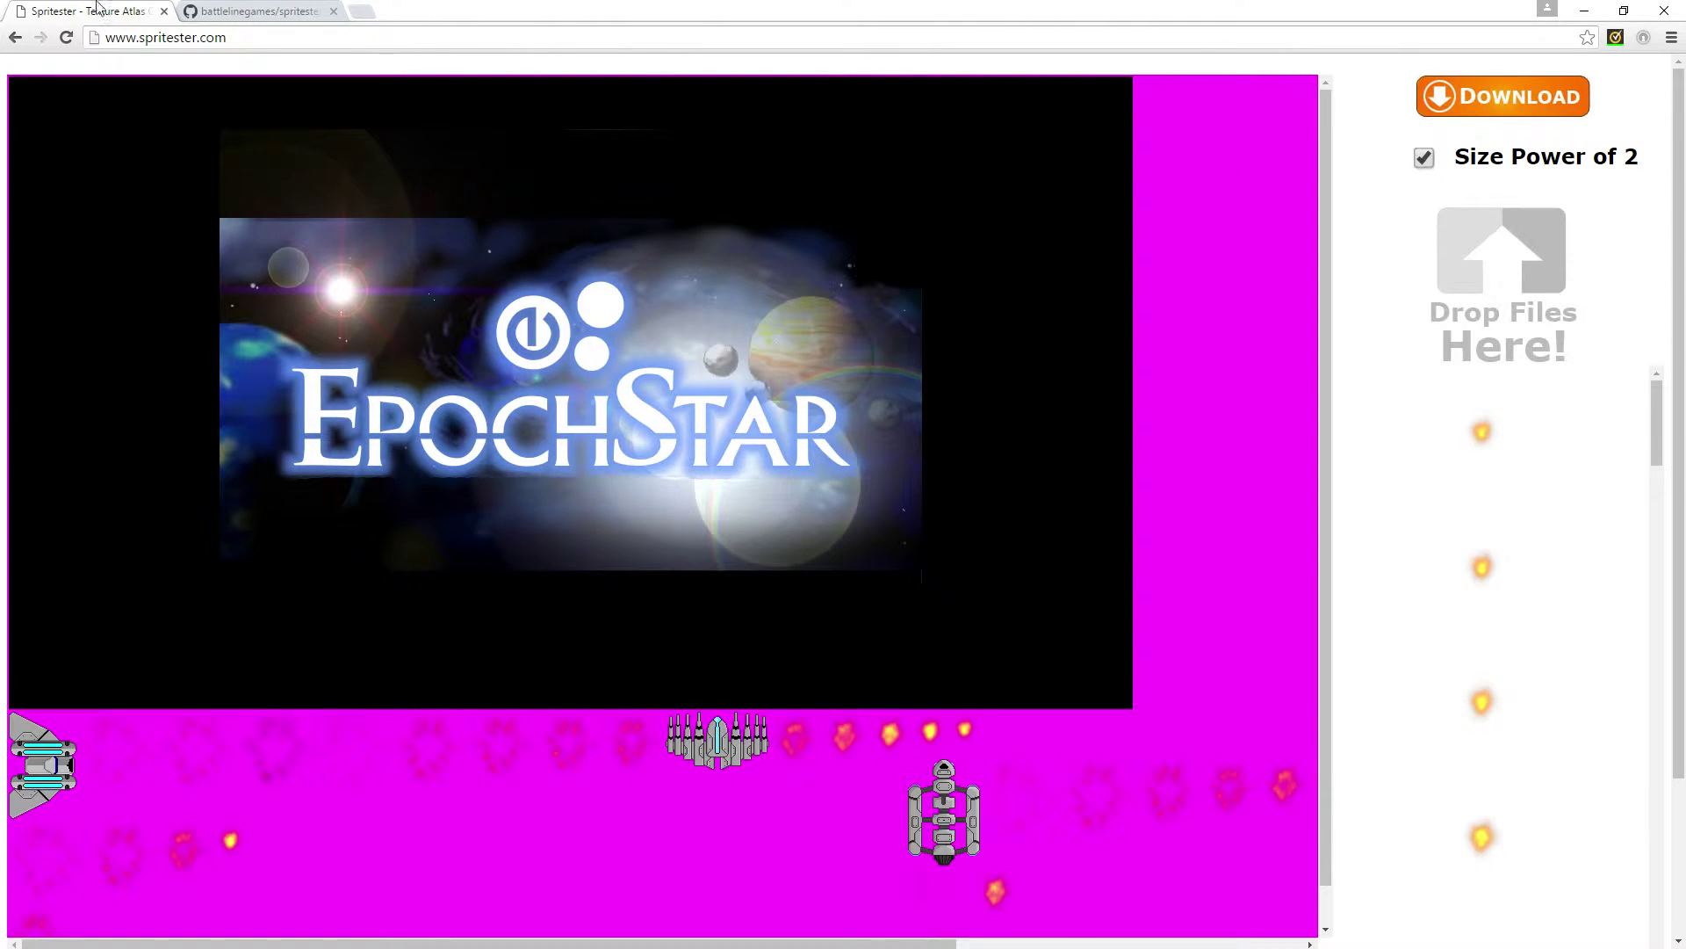
pyautogui.click(1426, 159)
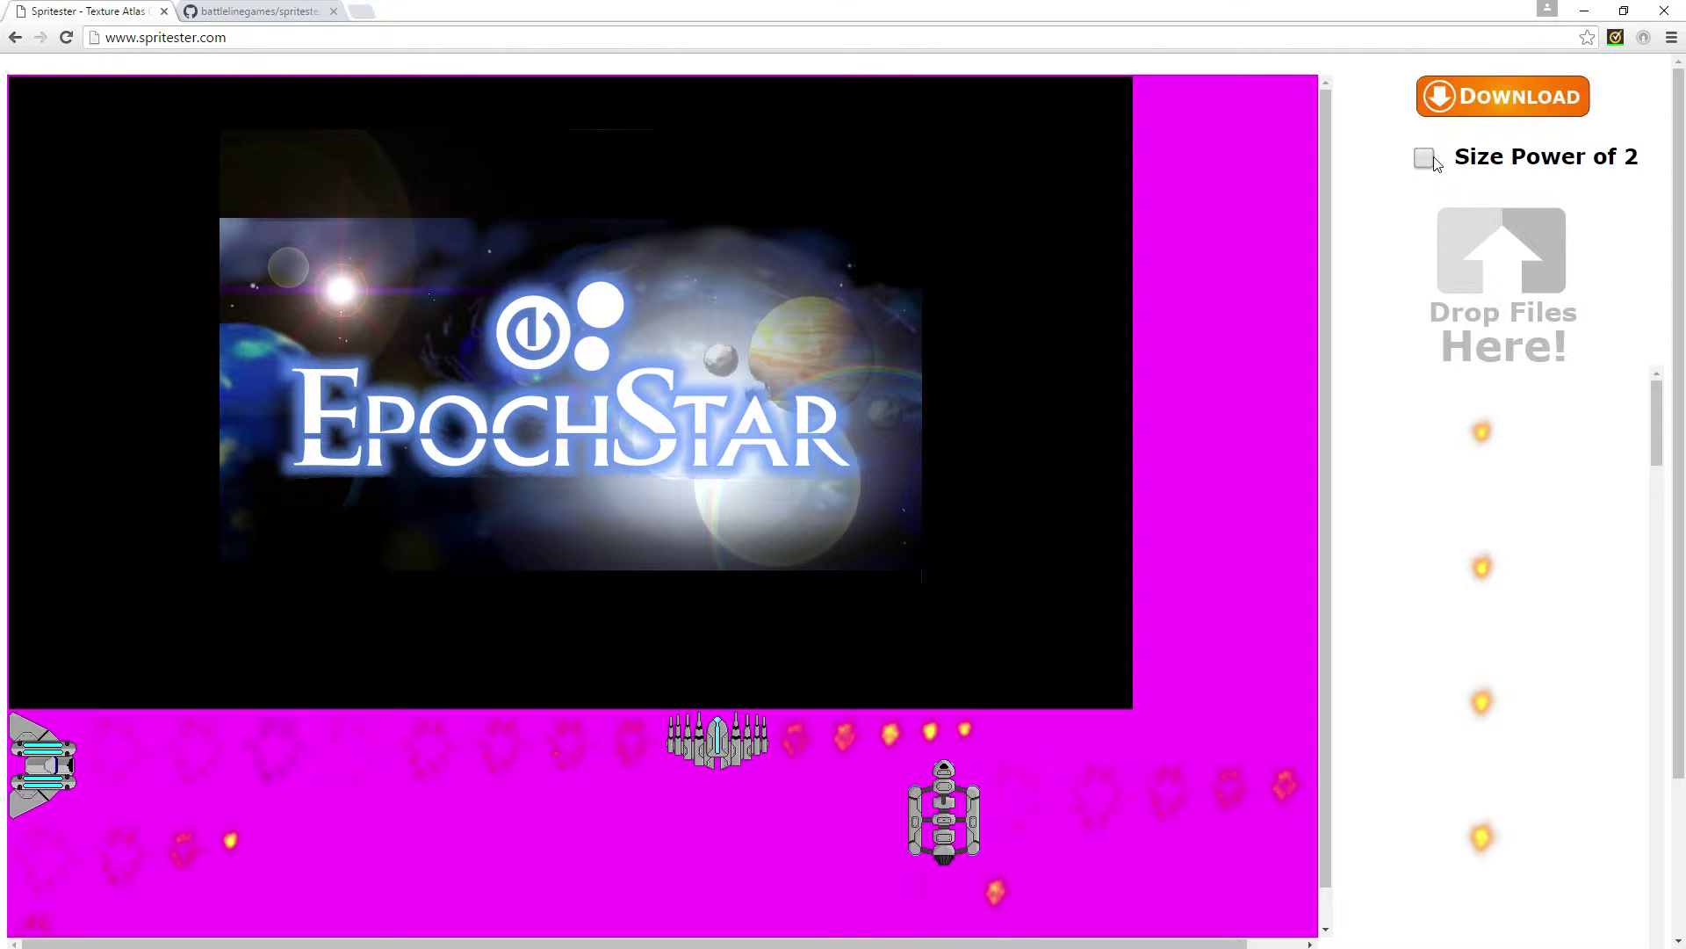
pyautogui.scroll(-1, 1279, 583)
pyautogui.scroll(1, 1279, 583)
pyautogui.scroll(-1, 1279, 584)
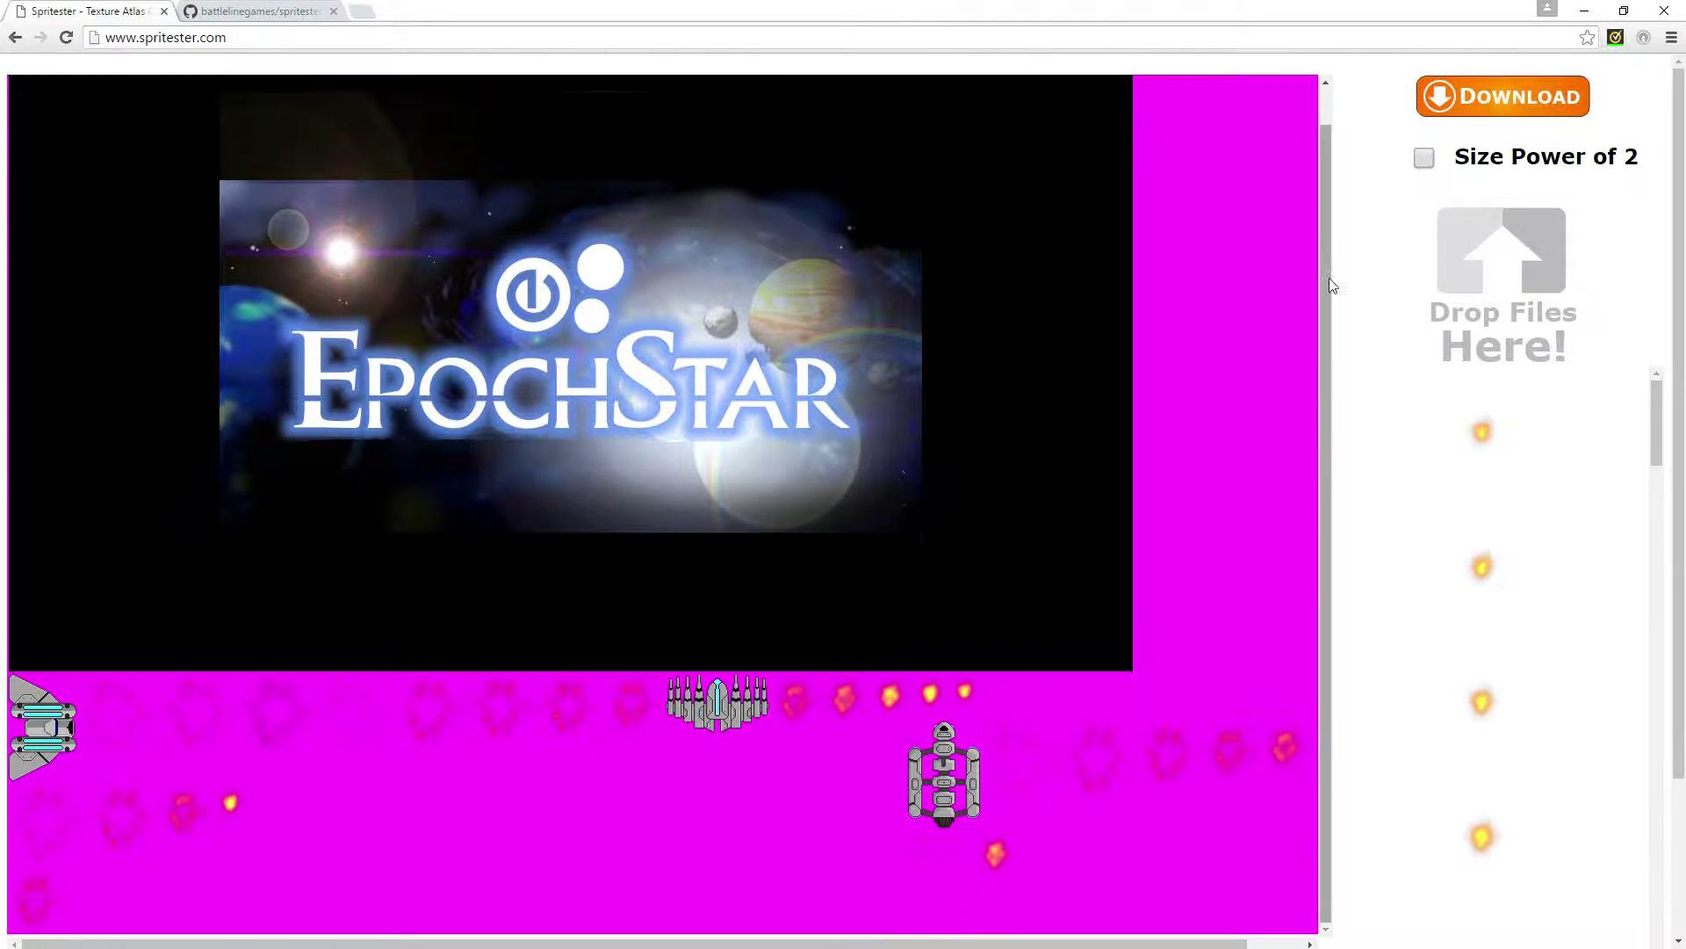
pyautogui.click(1424, 159)
pyautogui.scroll(1, 1047, 424)
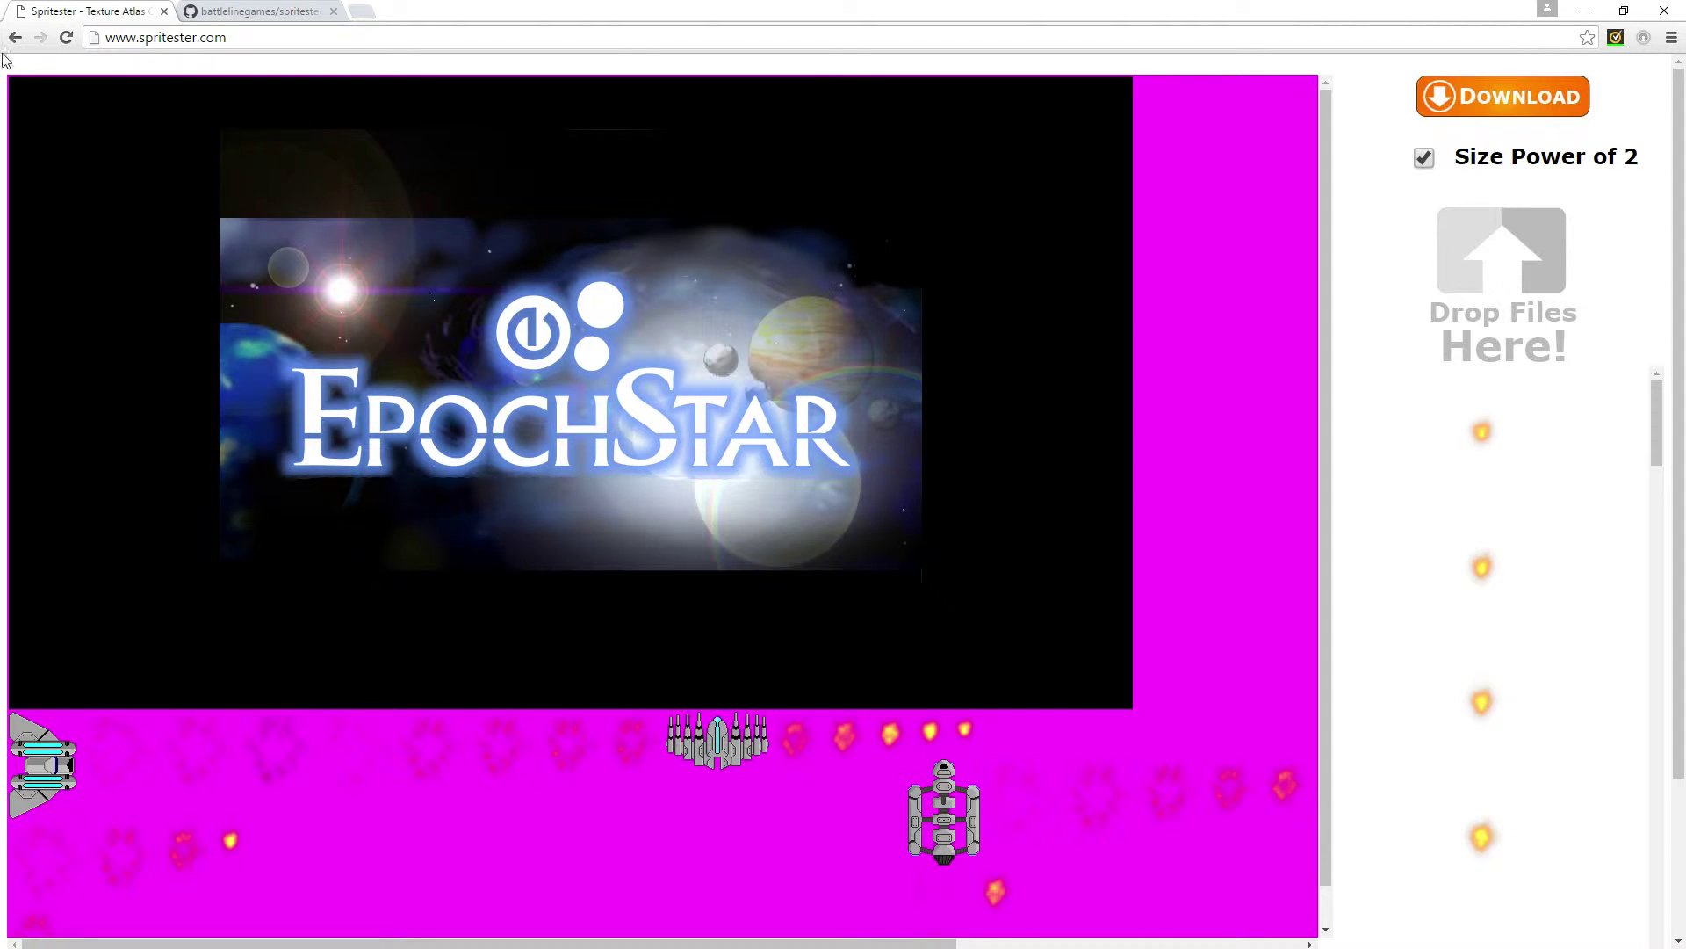
pyautogui.click(67, 39)
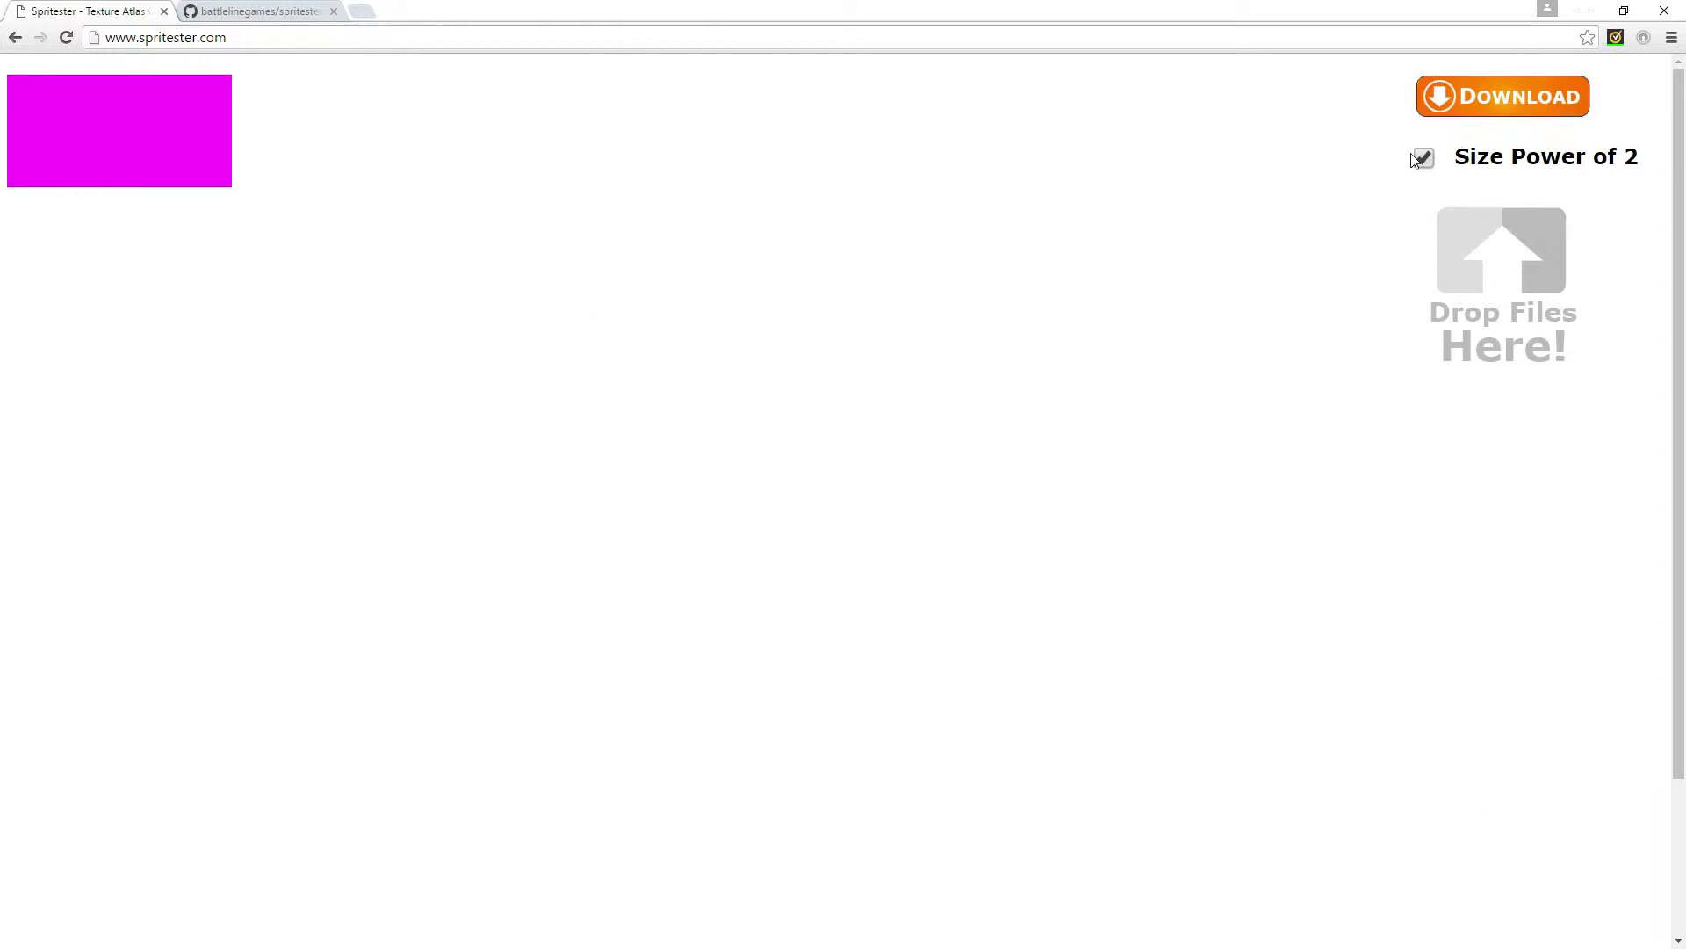
# Pack the selected sprite files with Size Power of 2 off and download the atlas.
pyautogui.click(1421, 158)
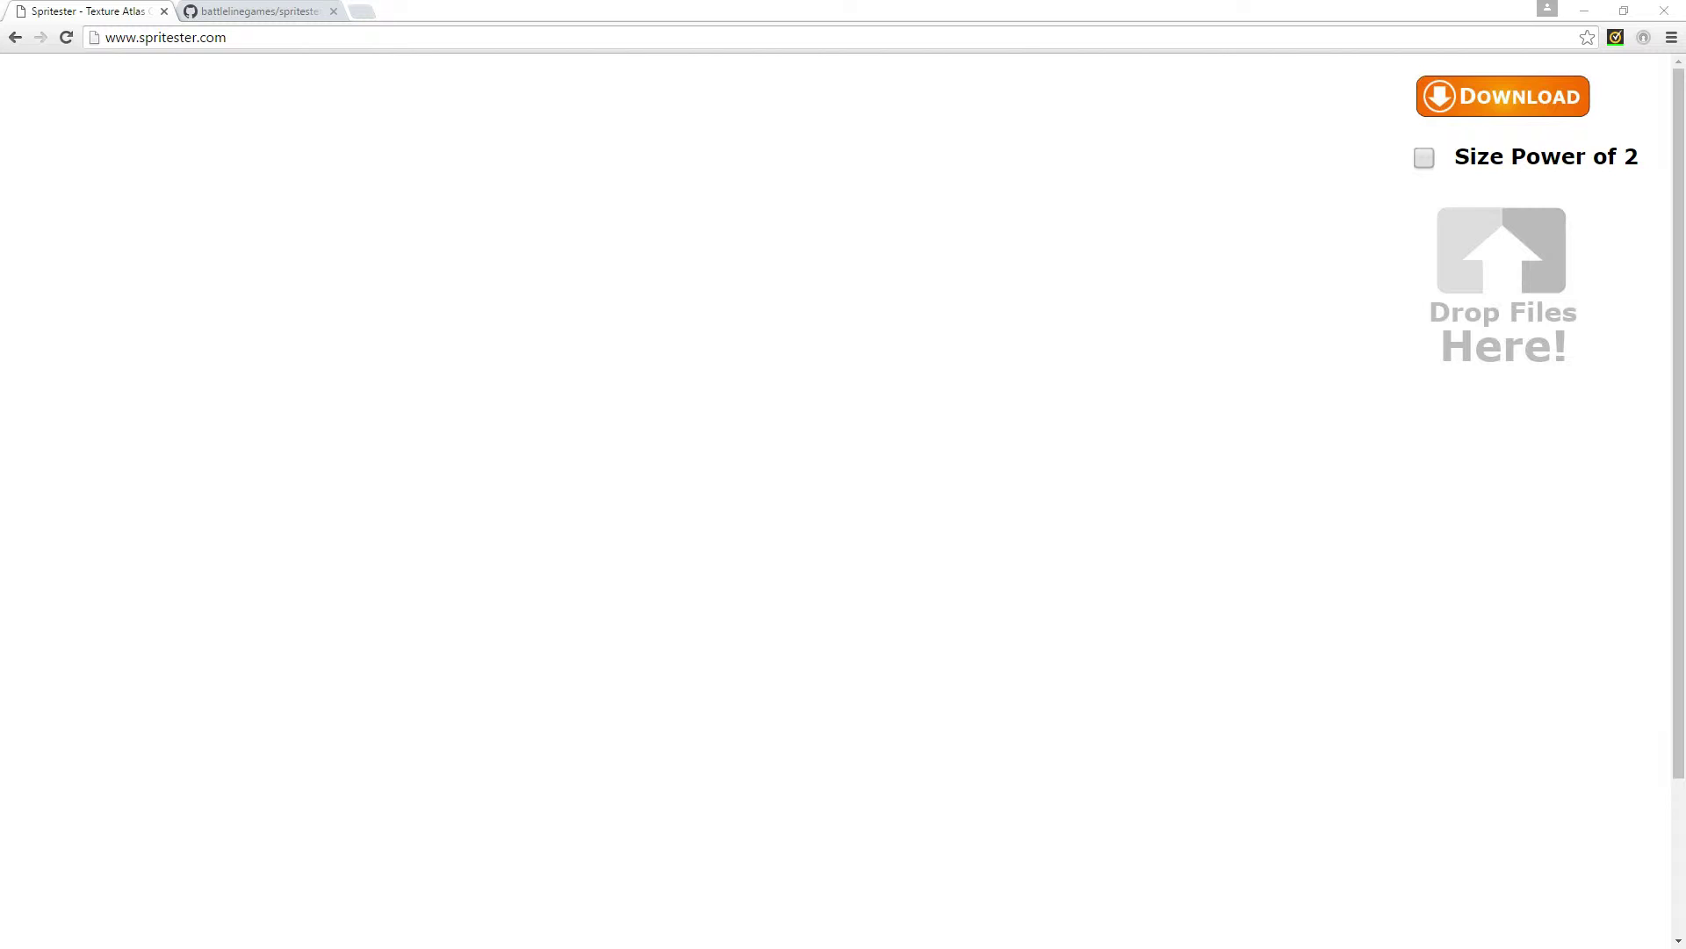
pyautogui.hotkey('alt', 'Tab')
pyautogui.moveTo(975, 495); pyautogui.dragTo(1511, 282)
pyautogui.scroll(-1, 759, 548)
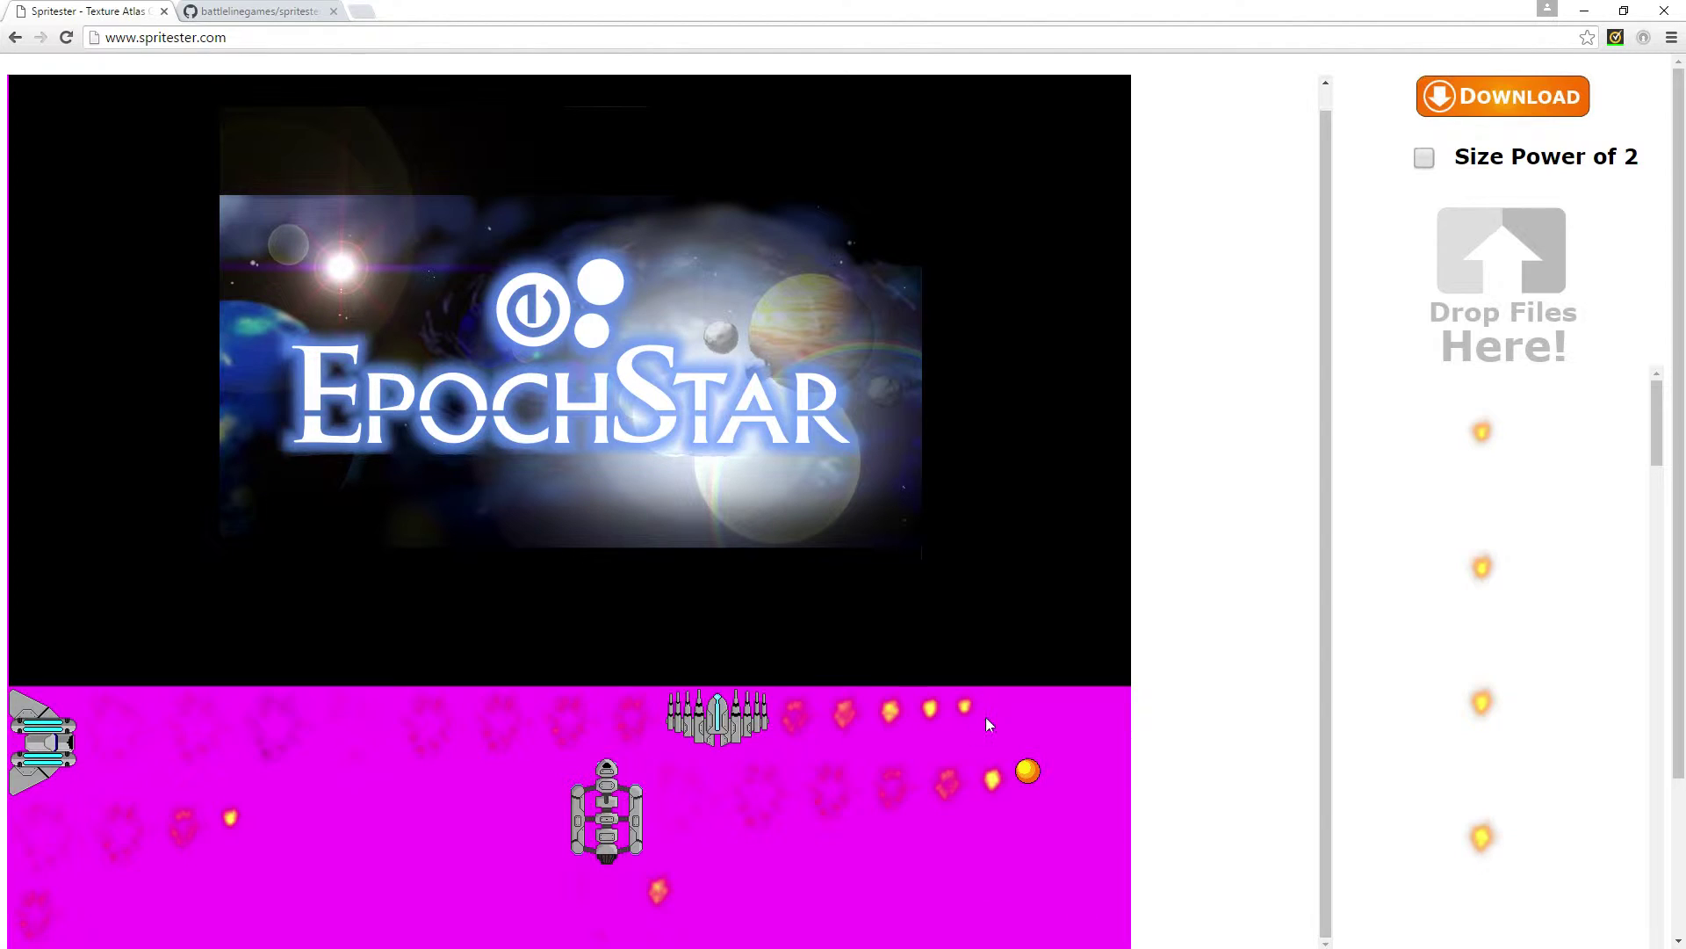
pyautogui.scroll(1, 1068, 662)
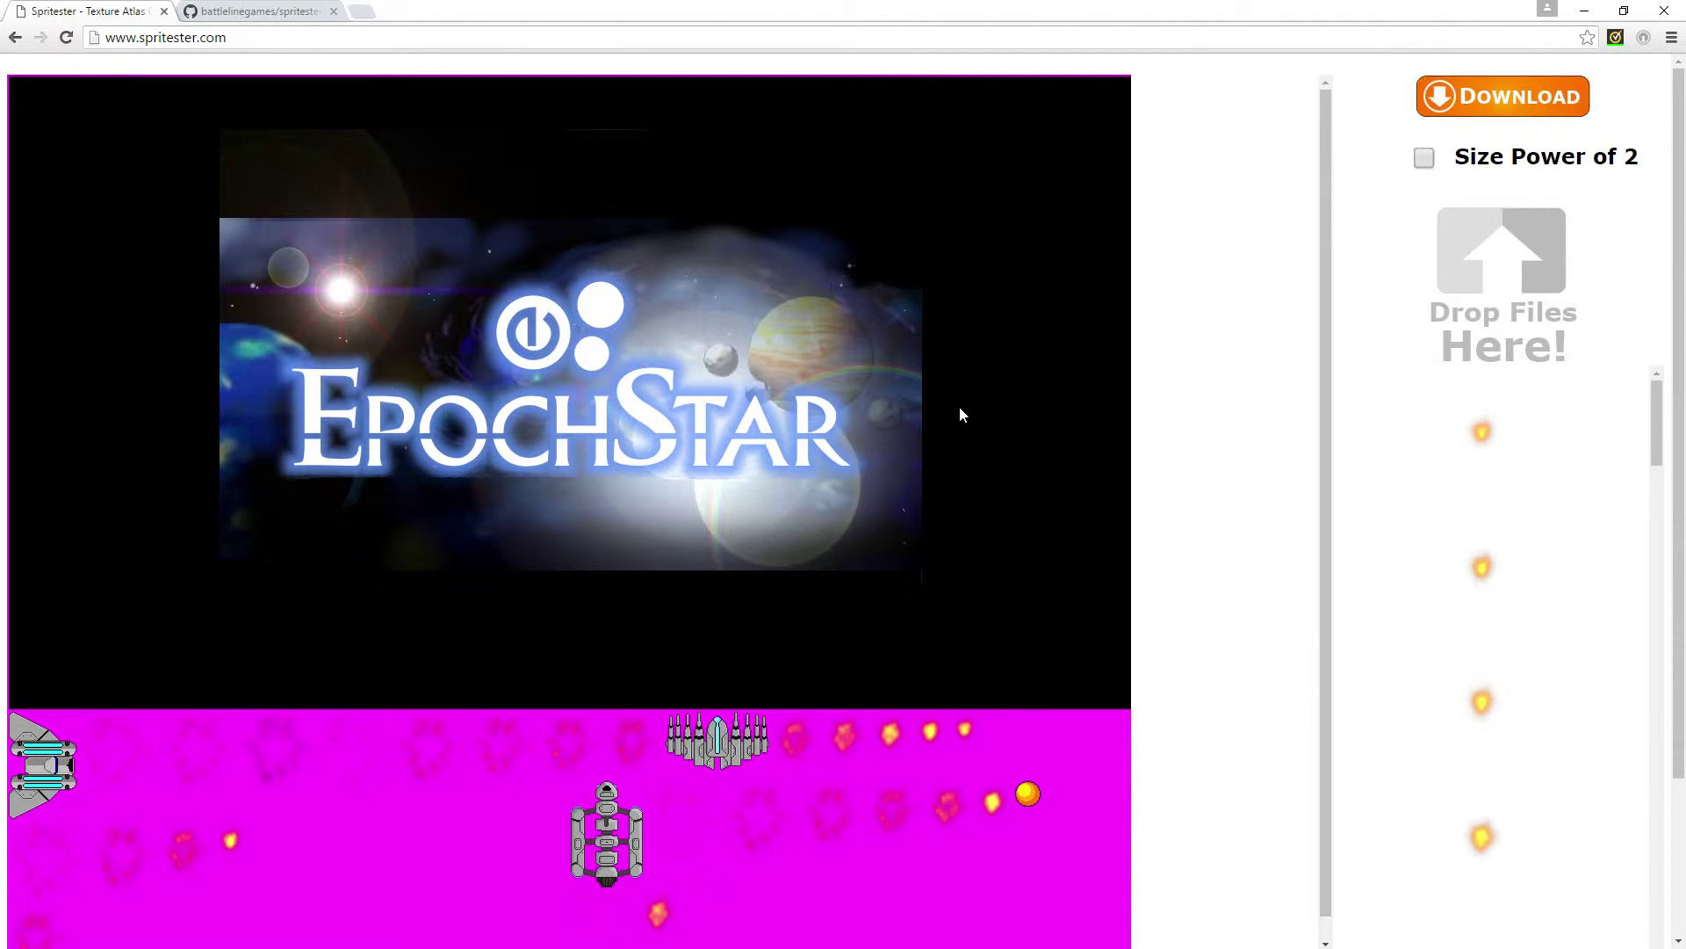
pyautogui.click(1464, 104)
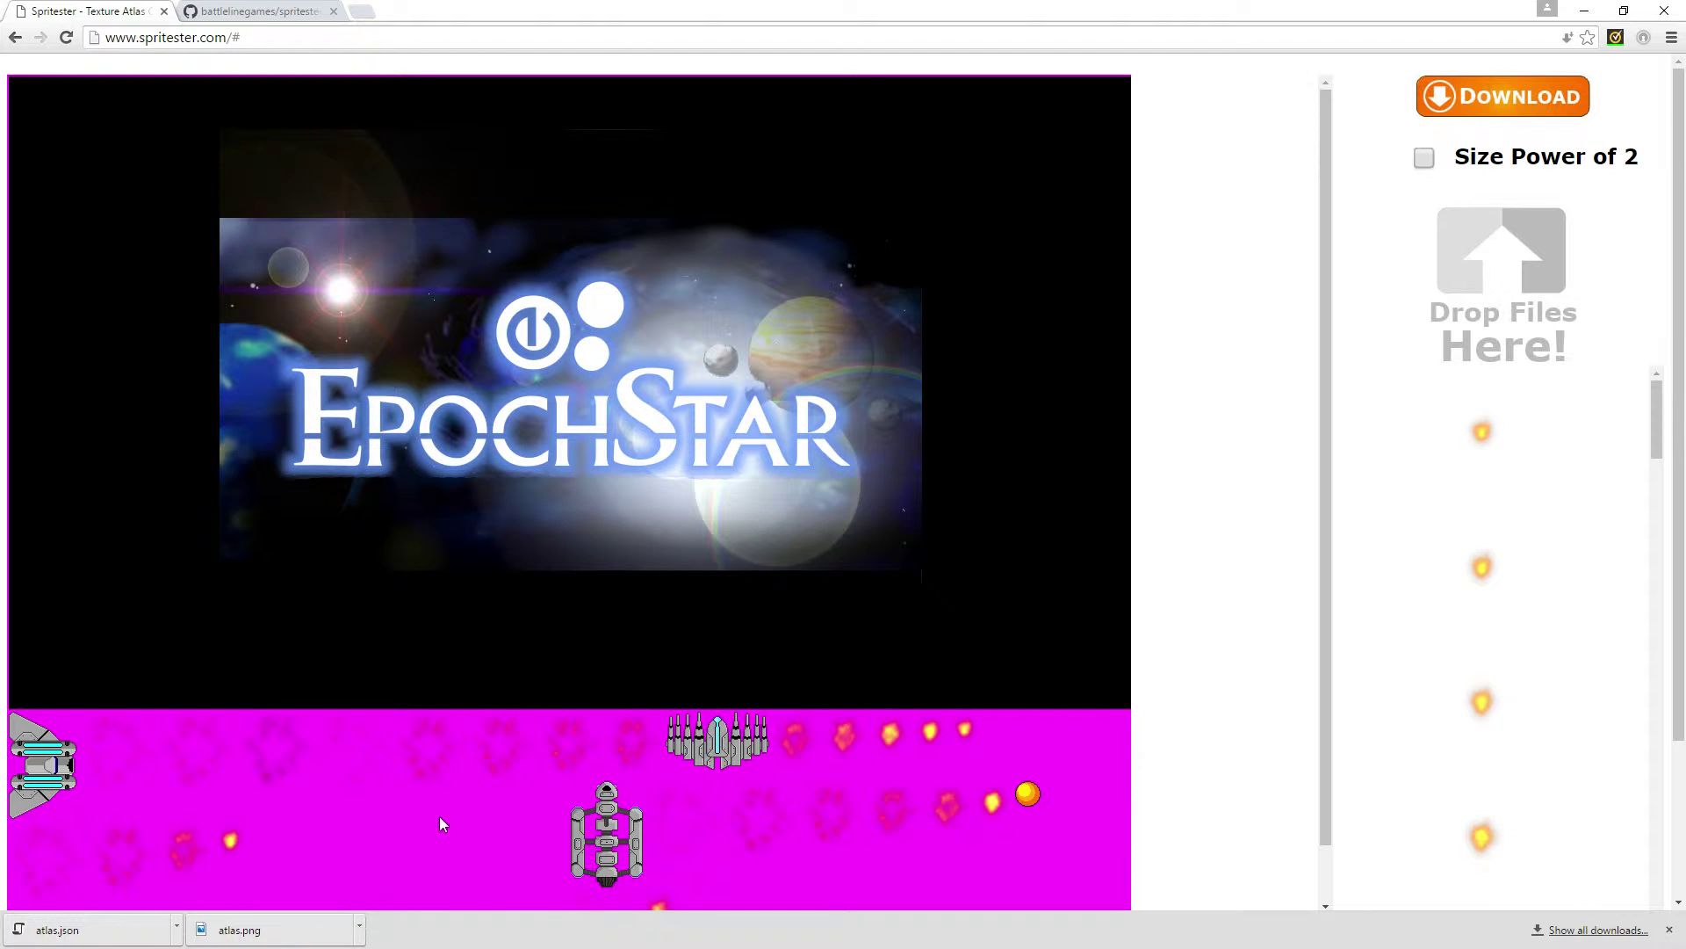
# Scroll through the page to review the downloaded non-power-of-two atlas.
pyautogui.scroll(-1, 687, 606)
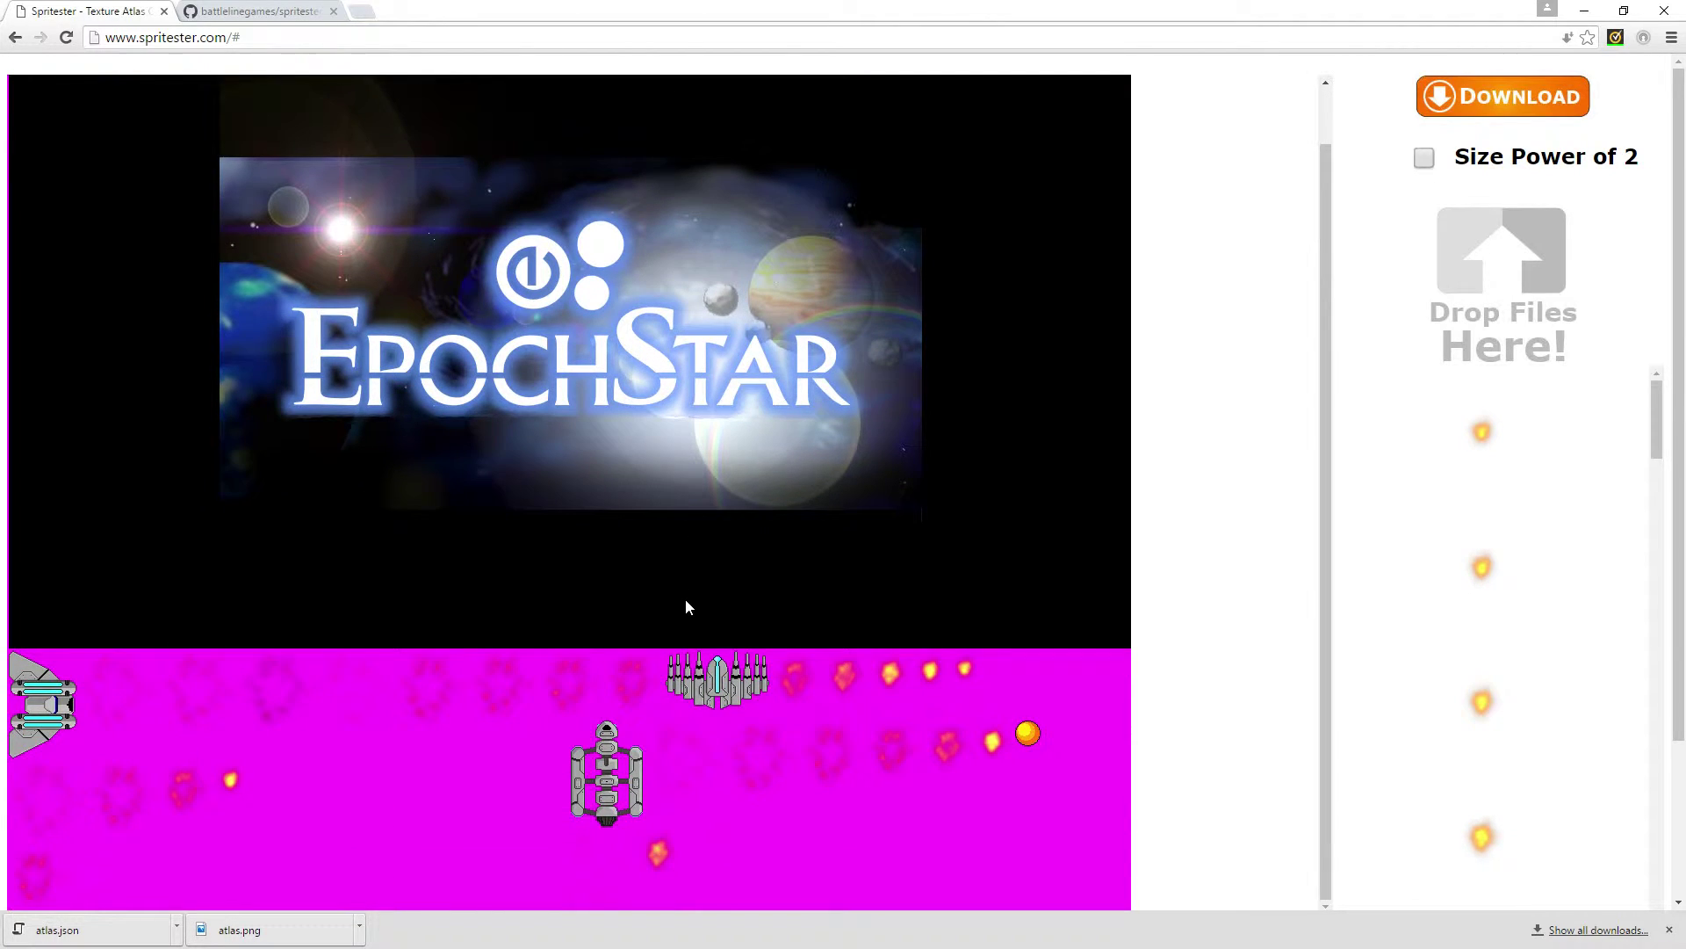
pyautogui.scroll(1, 687, 606)
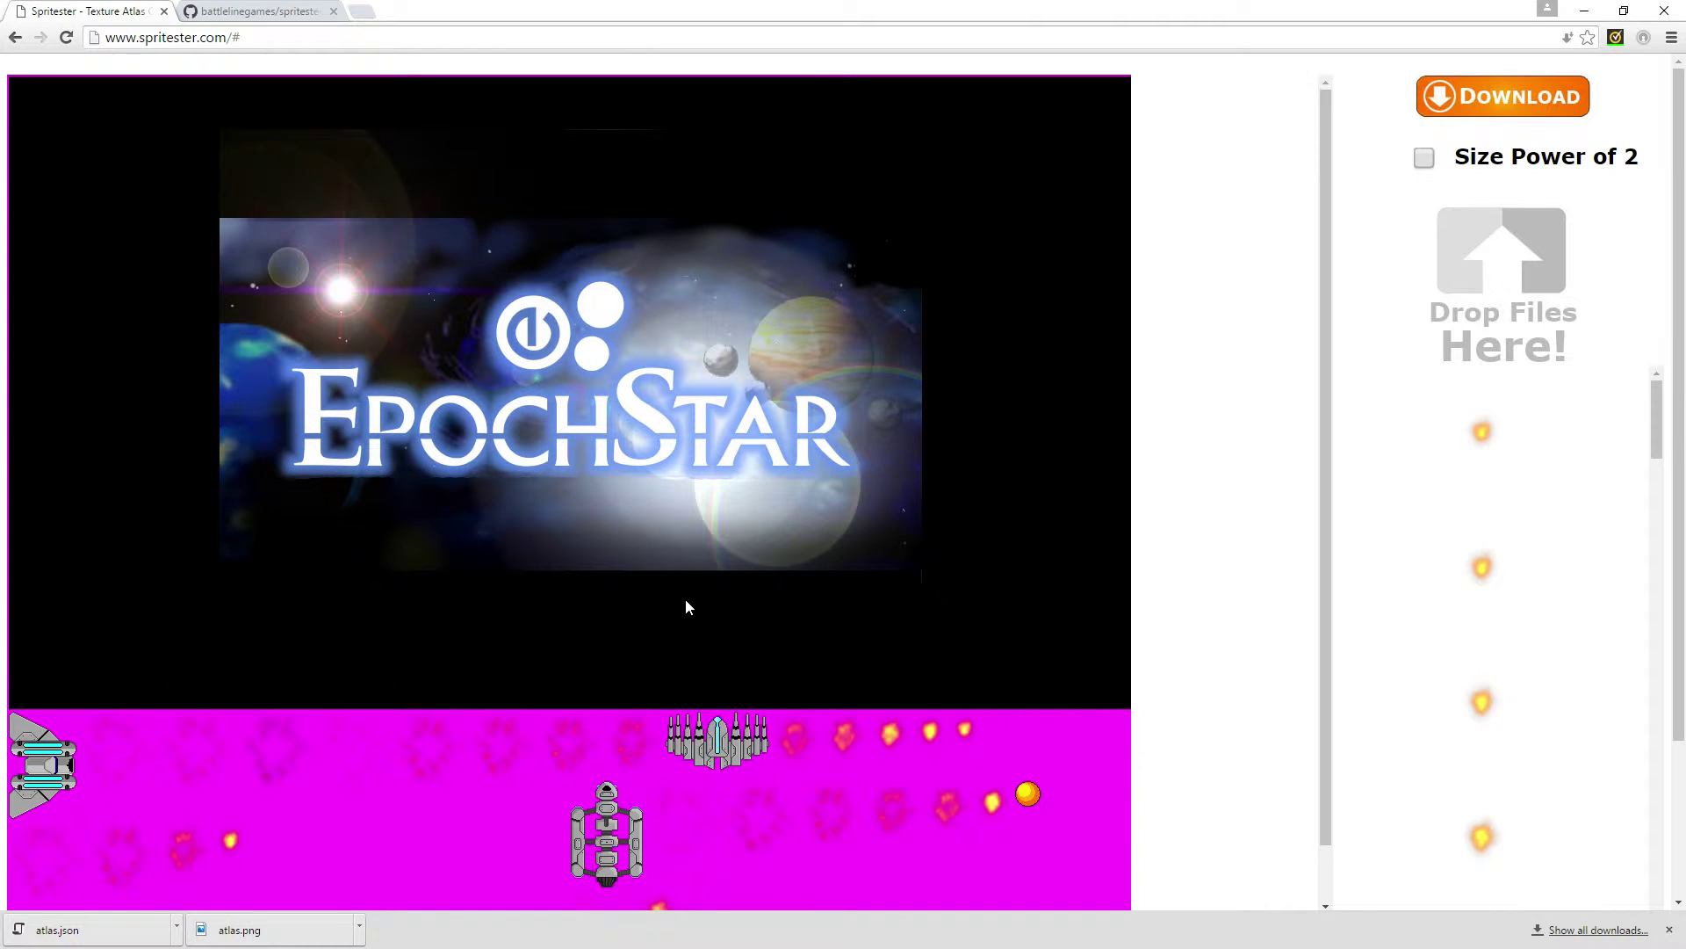
pyautogui.scroll(-10, 1558, 571)
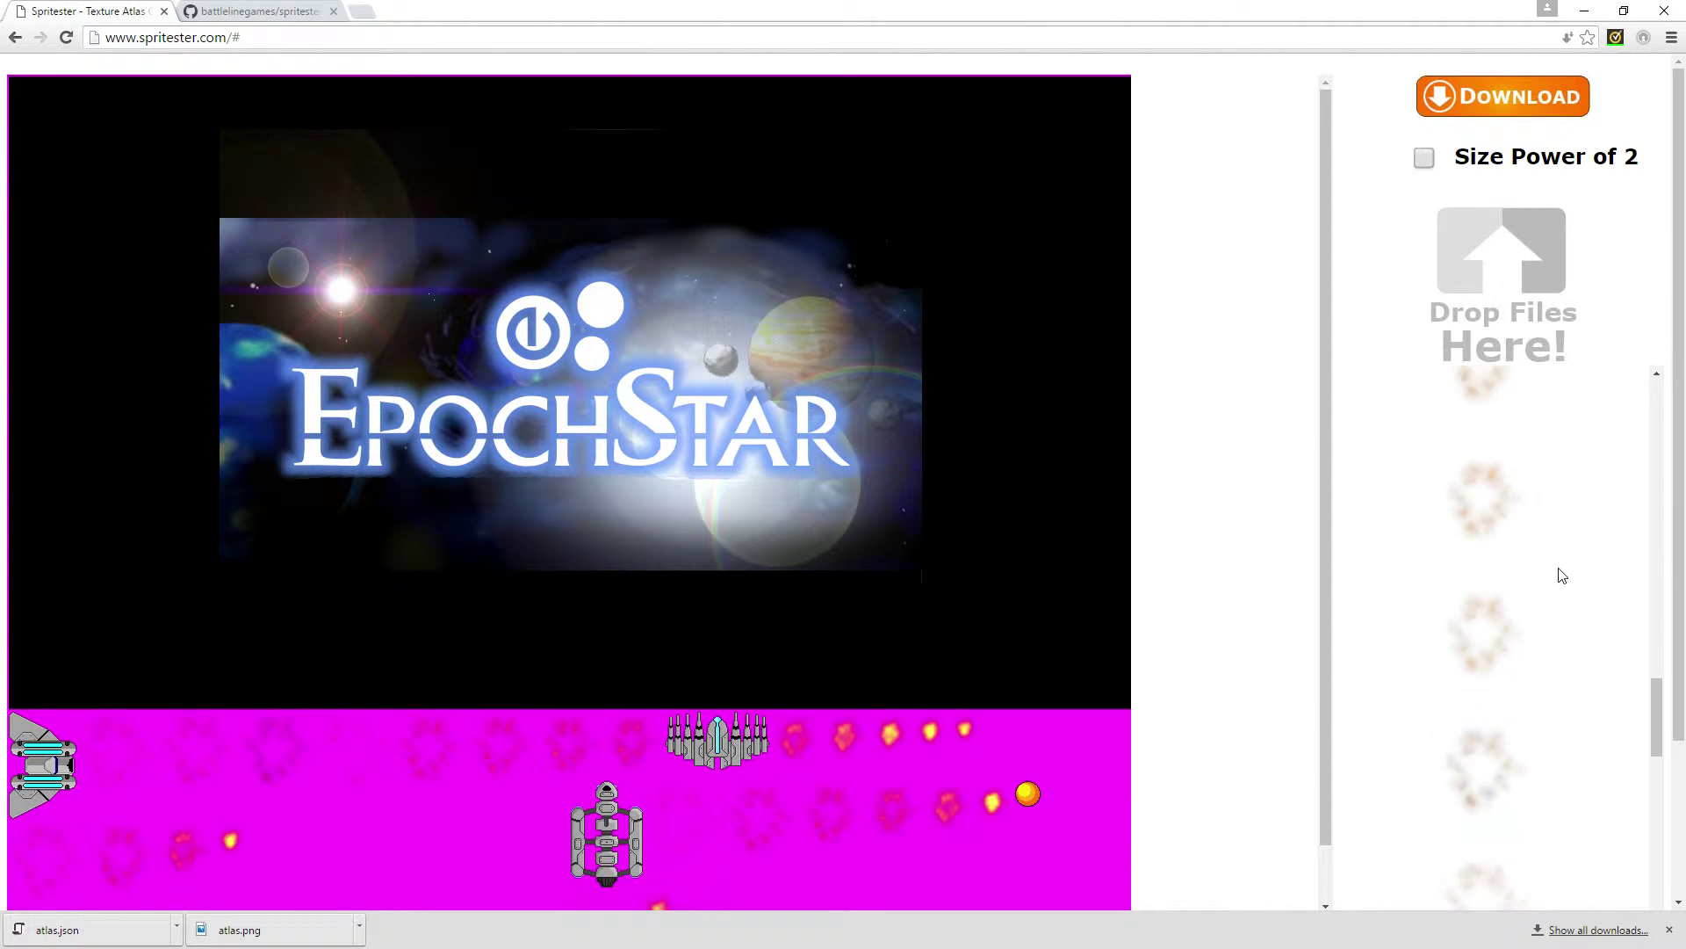
pyautogui.scroll(10, 1561, 575)
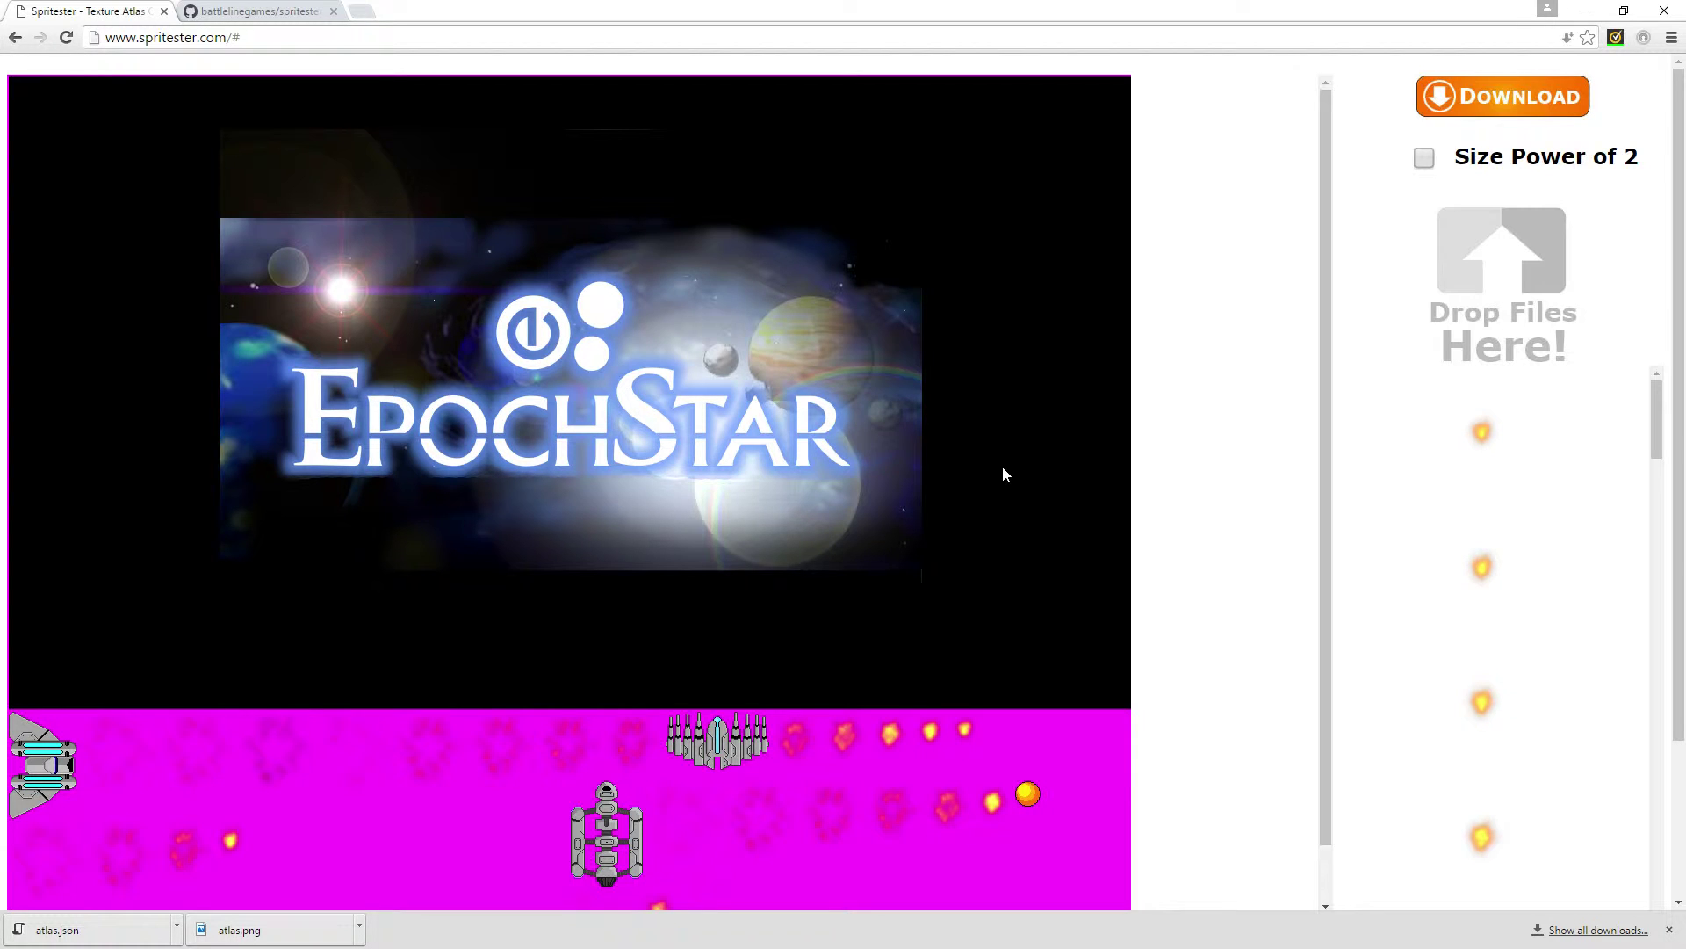
pyautogui.scroll(-2, 1141, 400)
pyautogui.scroll(-1, 1135, 403)
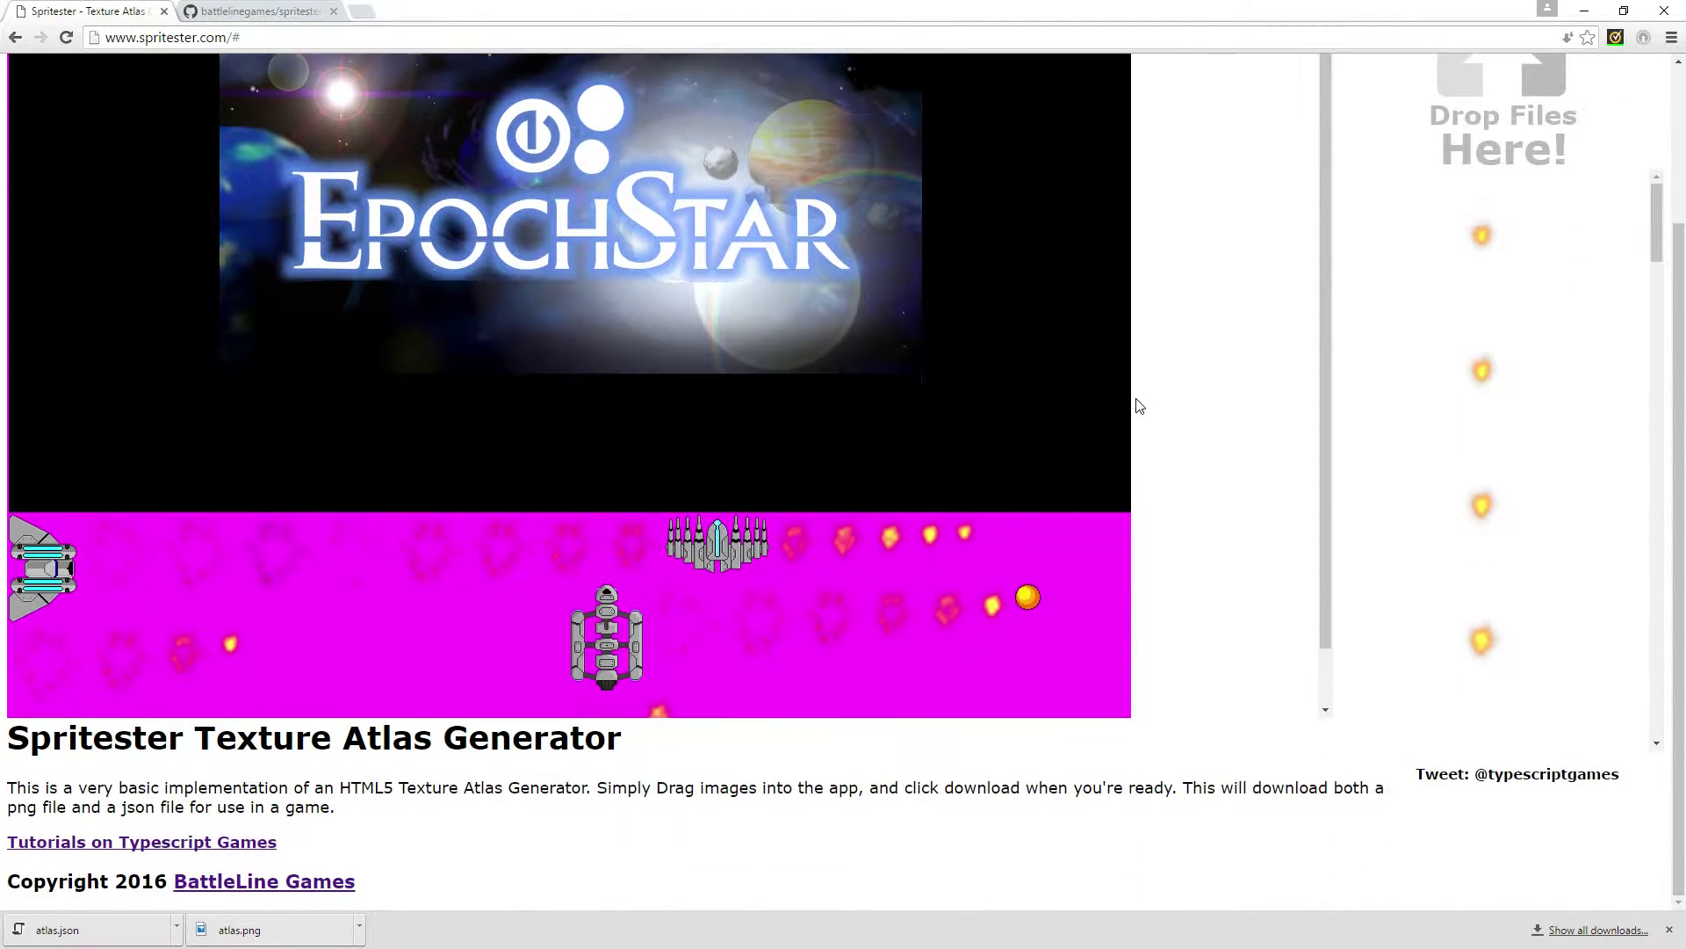
pyautogui.scroll(3, 1146, 382)
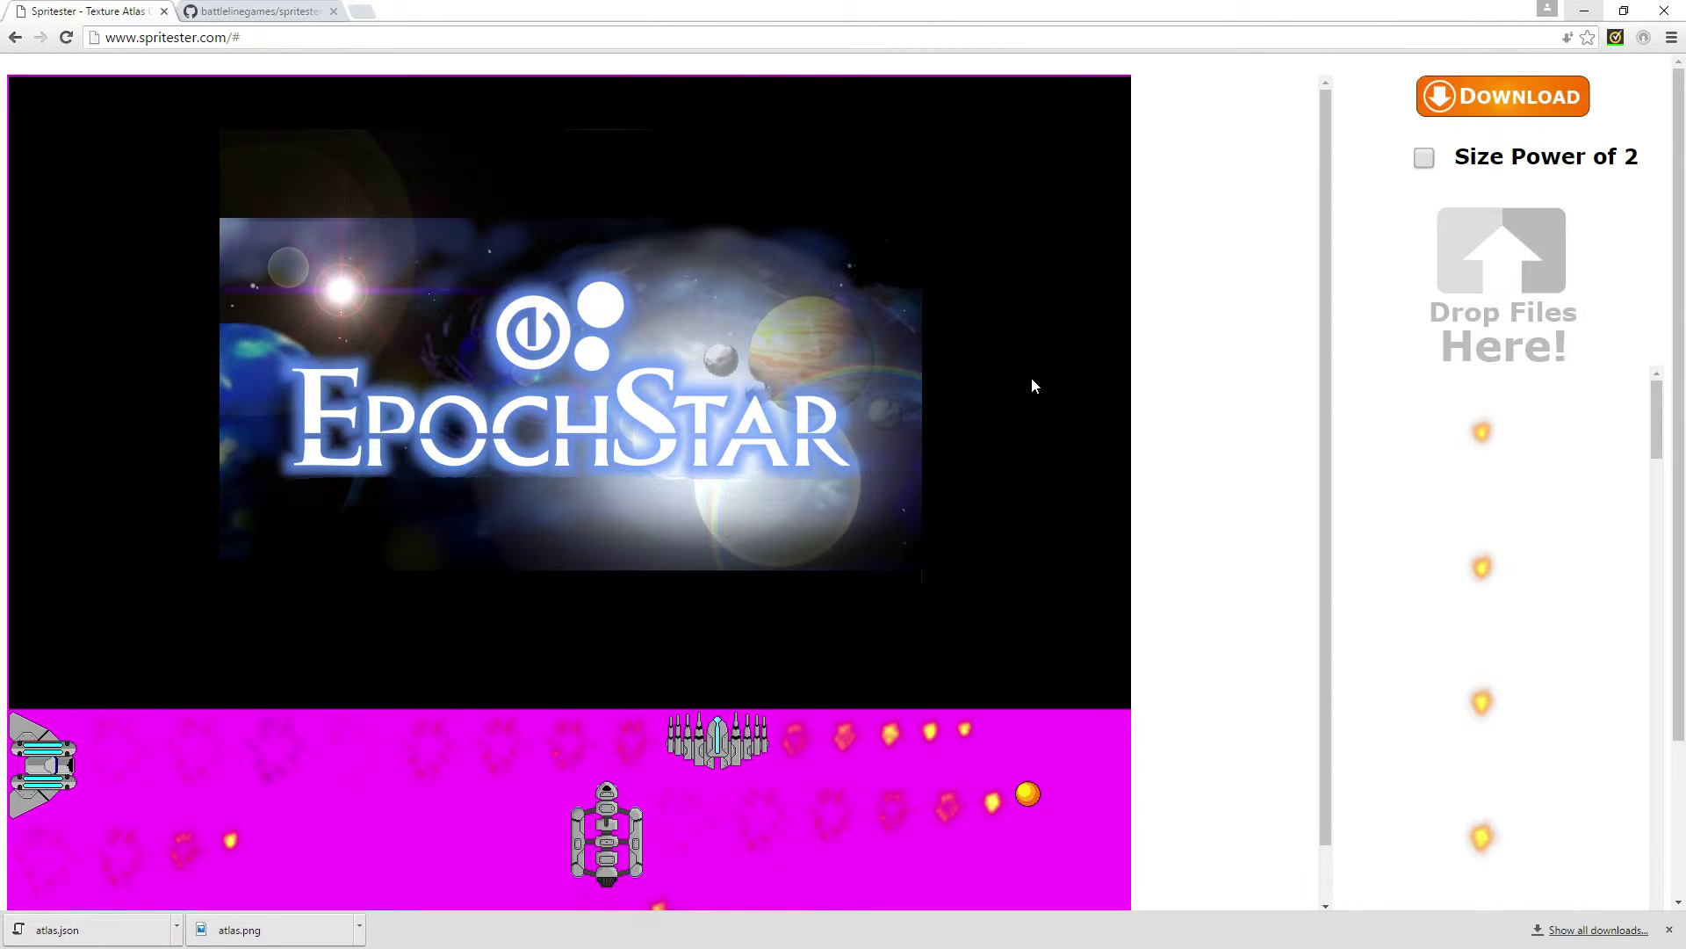
# Scroll through the page and sprite list, then reload to an empty magenta atlas.
pyautogui.scroll(-3, 1080, 407)
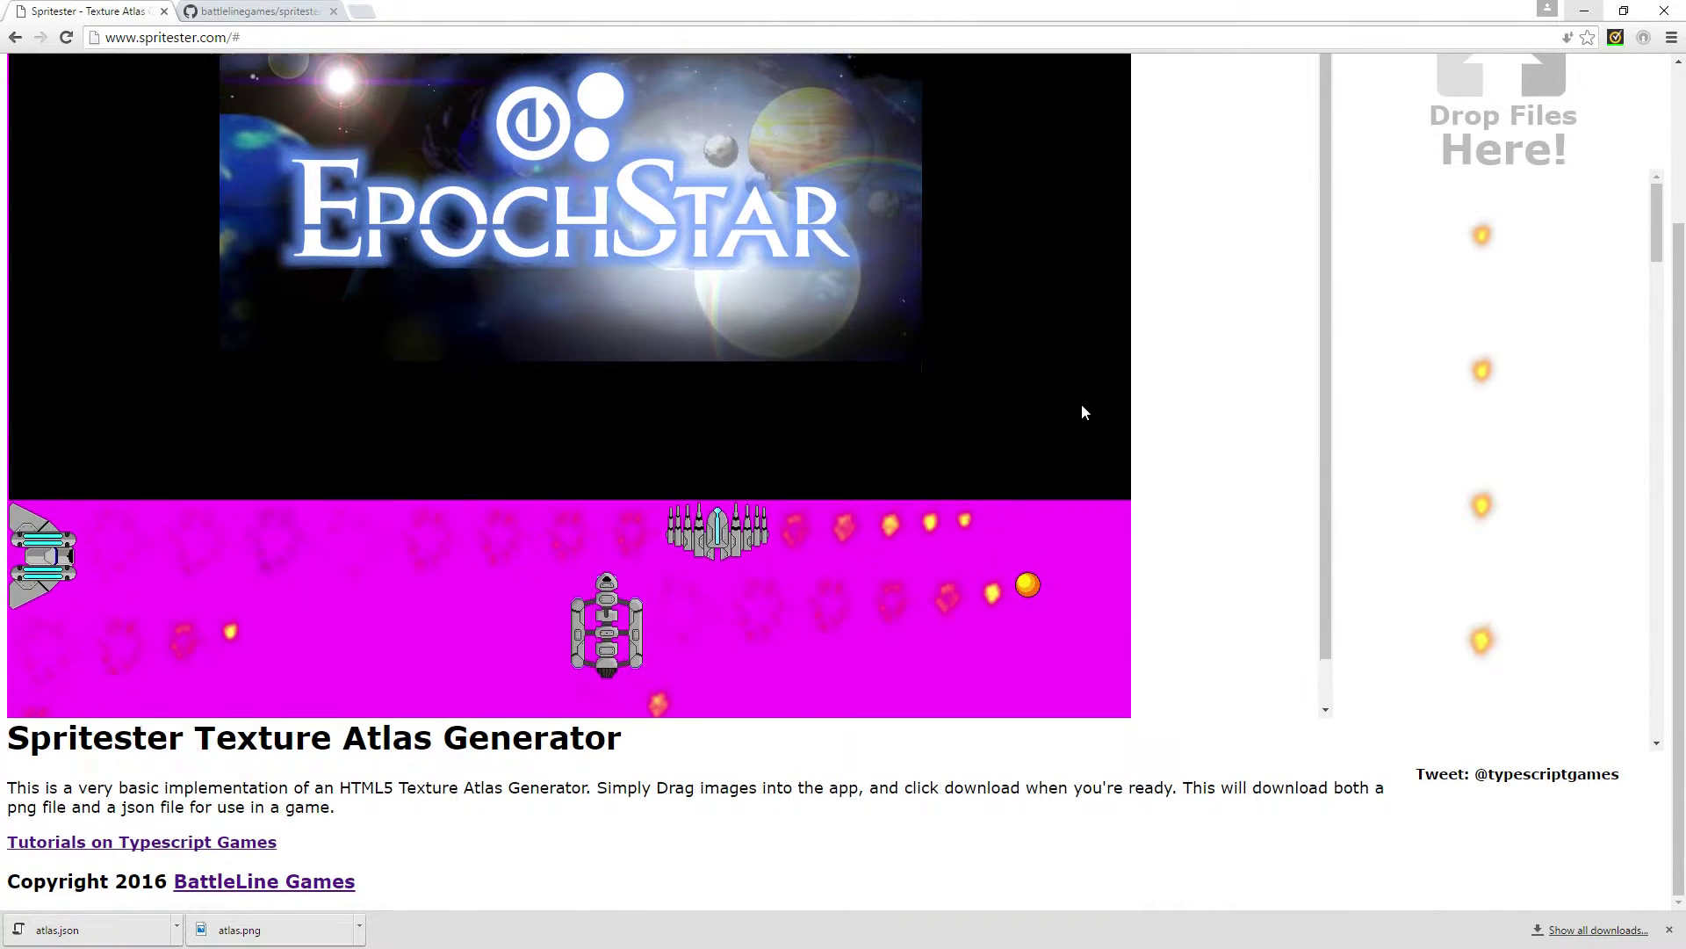
pyautogui.scroll(3, 1157, 360)
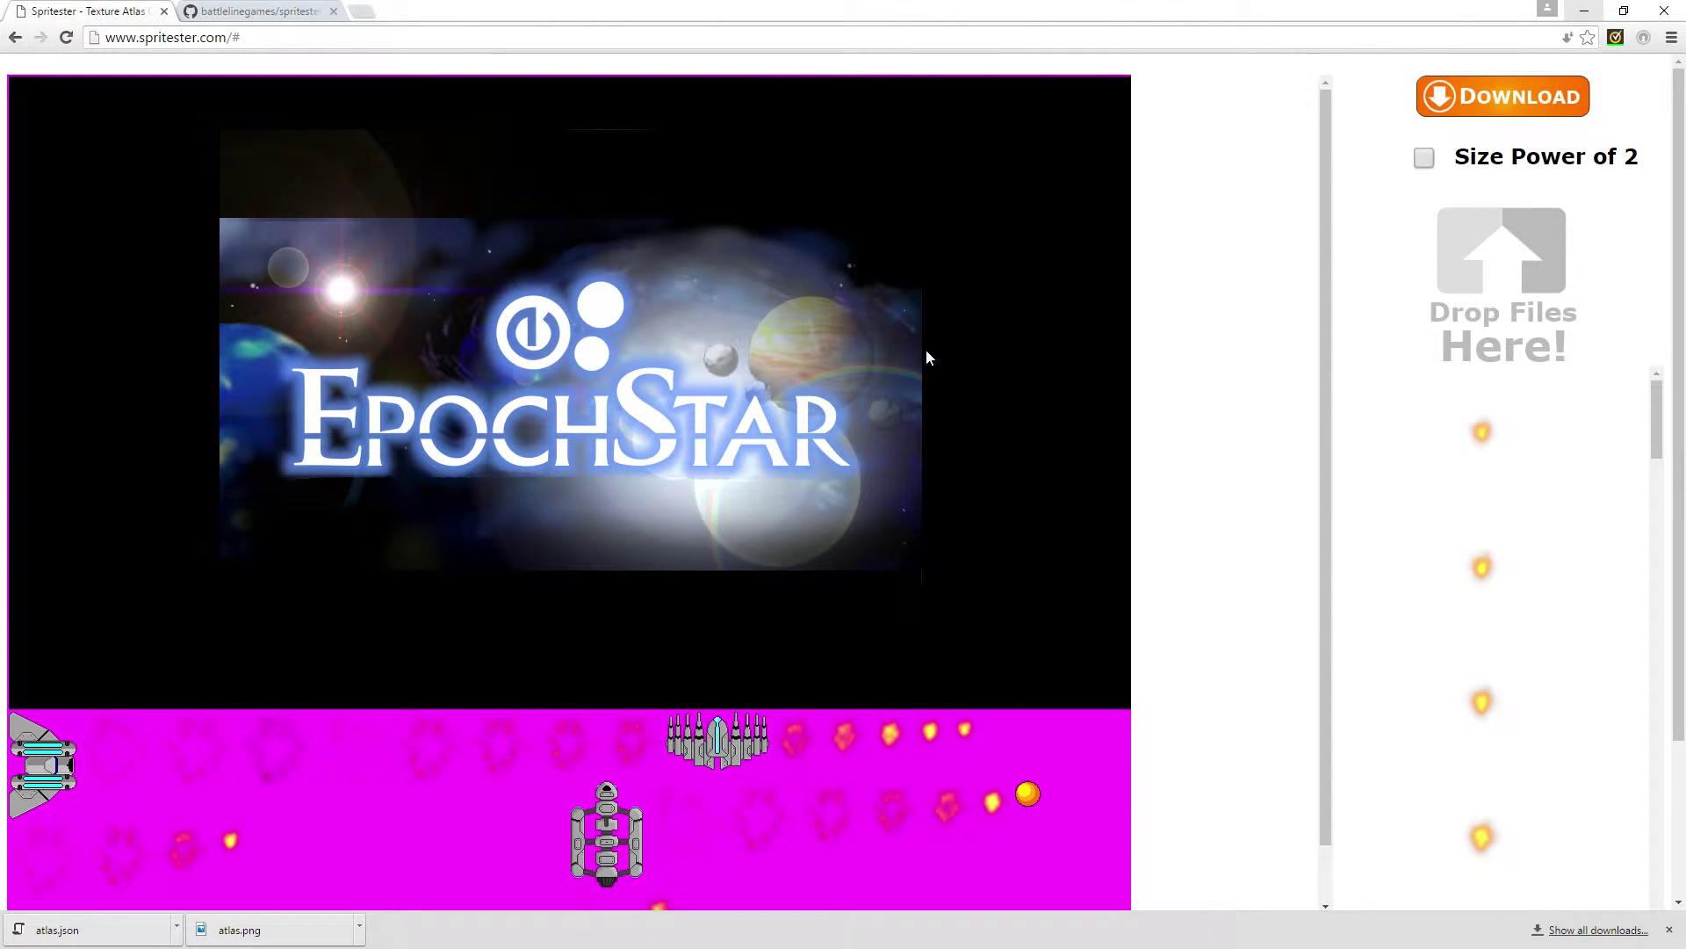
pyautogui.scroll(-3, 761, 367)
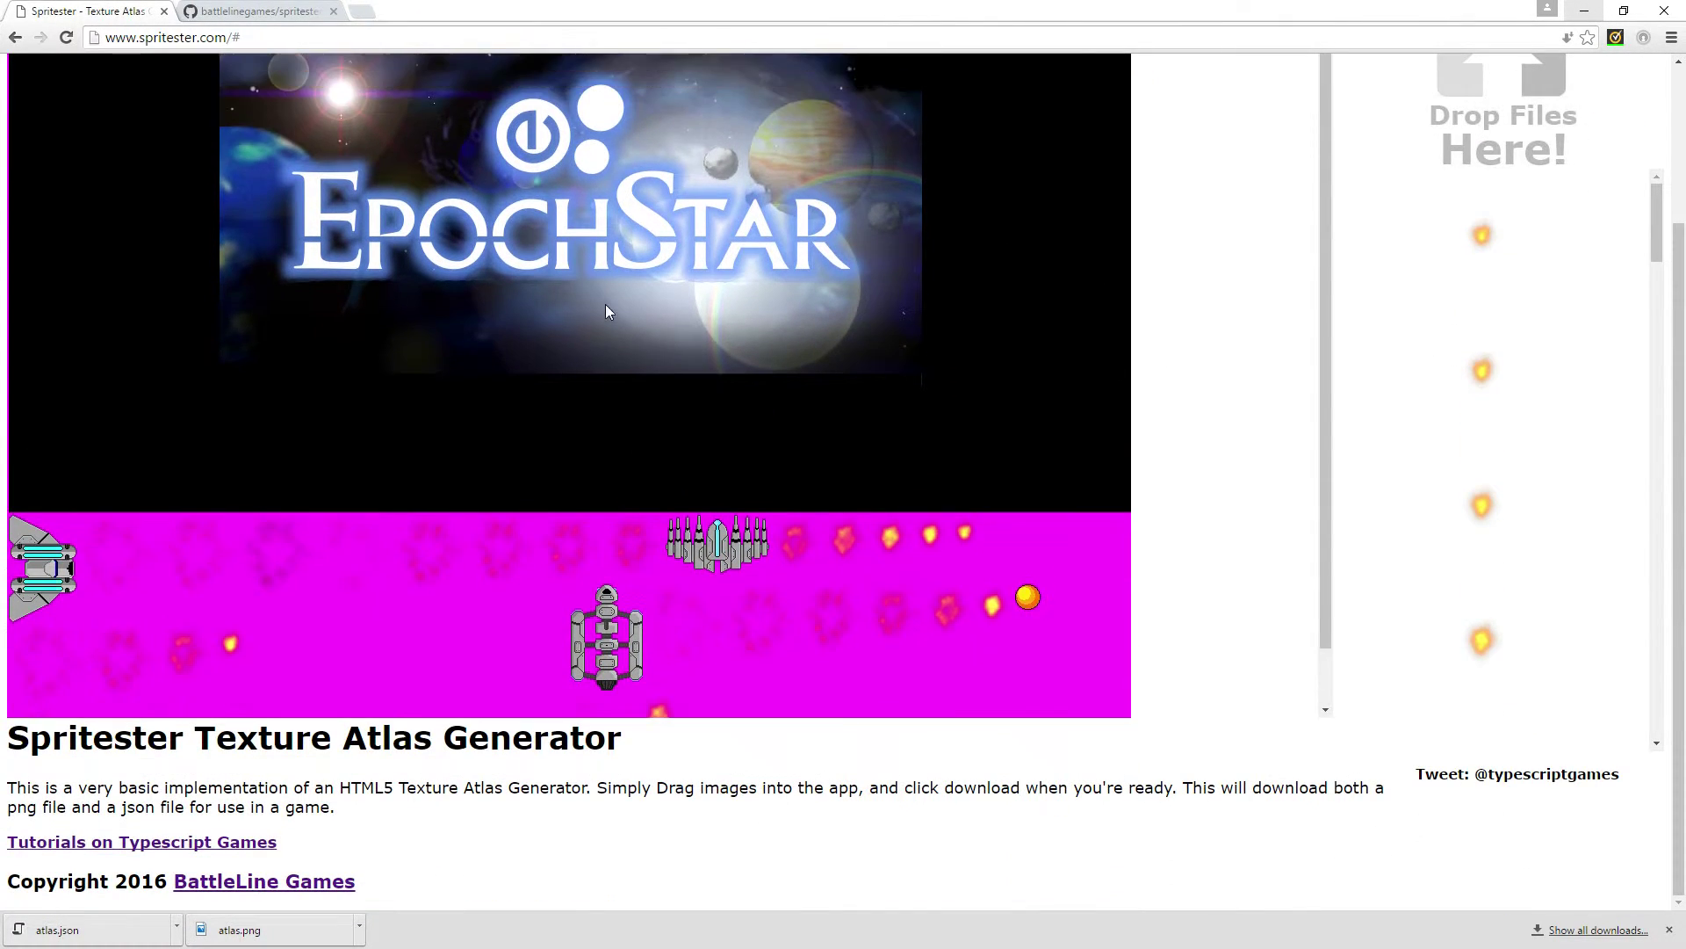
pyautogui.scroll(3, 865, 406)
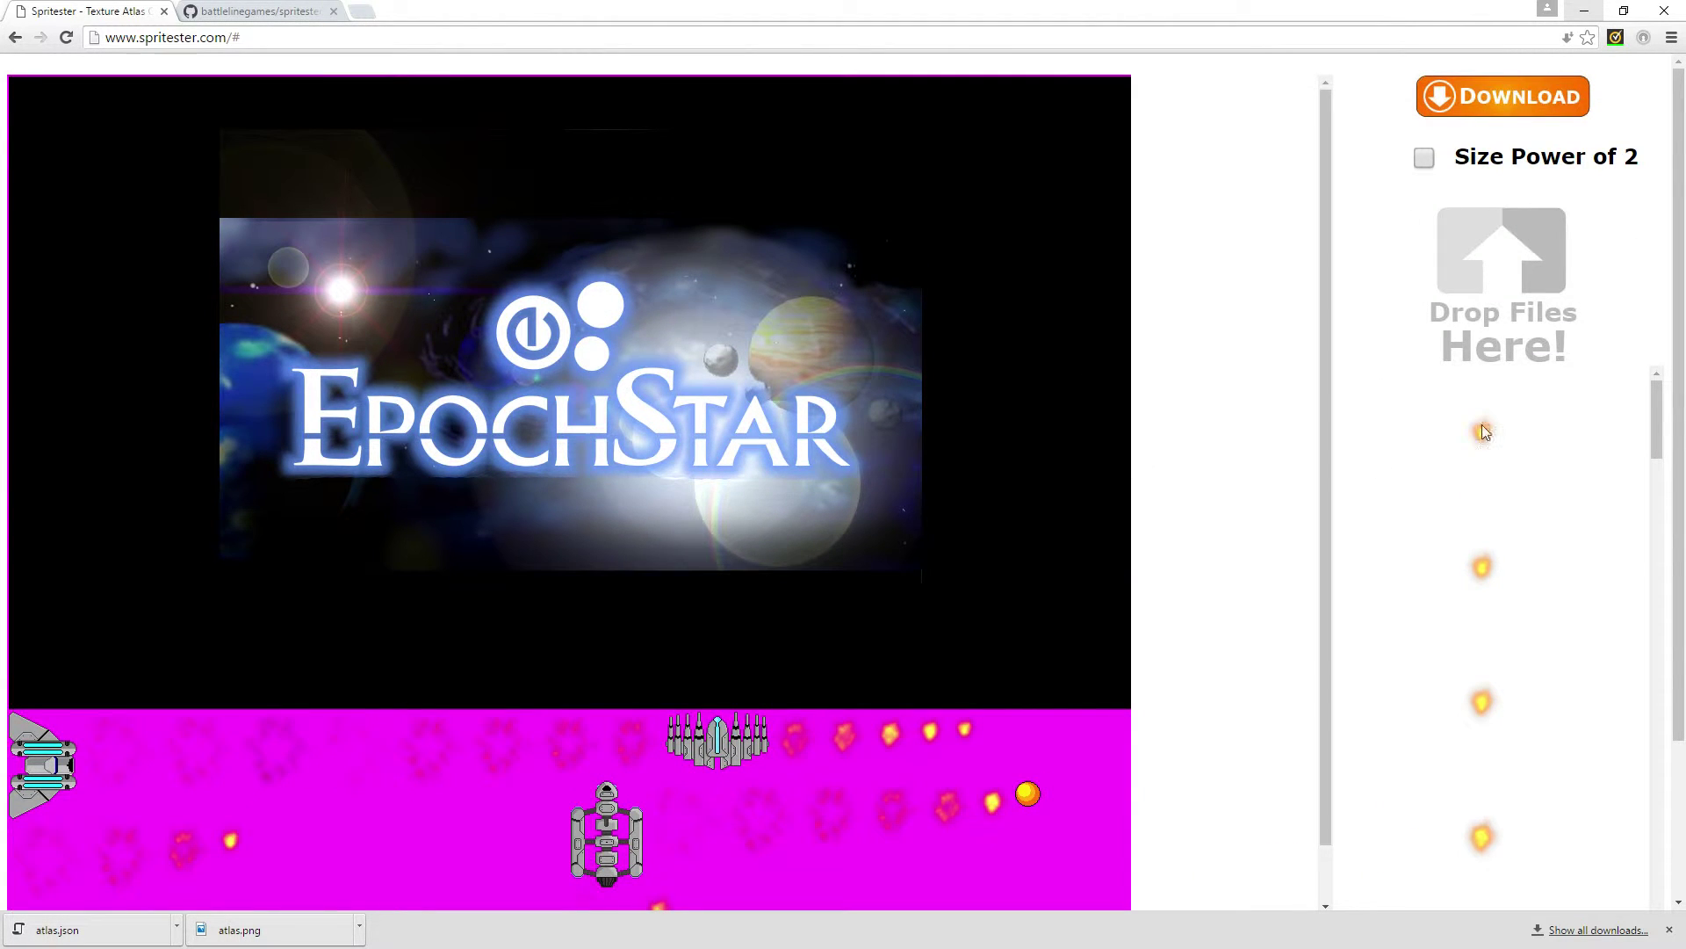
pyautogui.scroll(-20, 1491, 602)
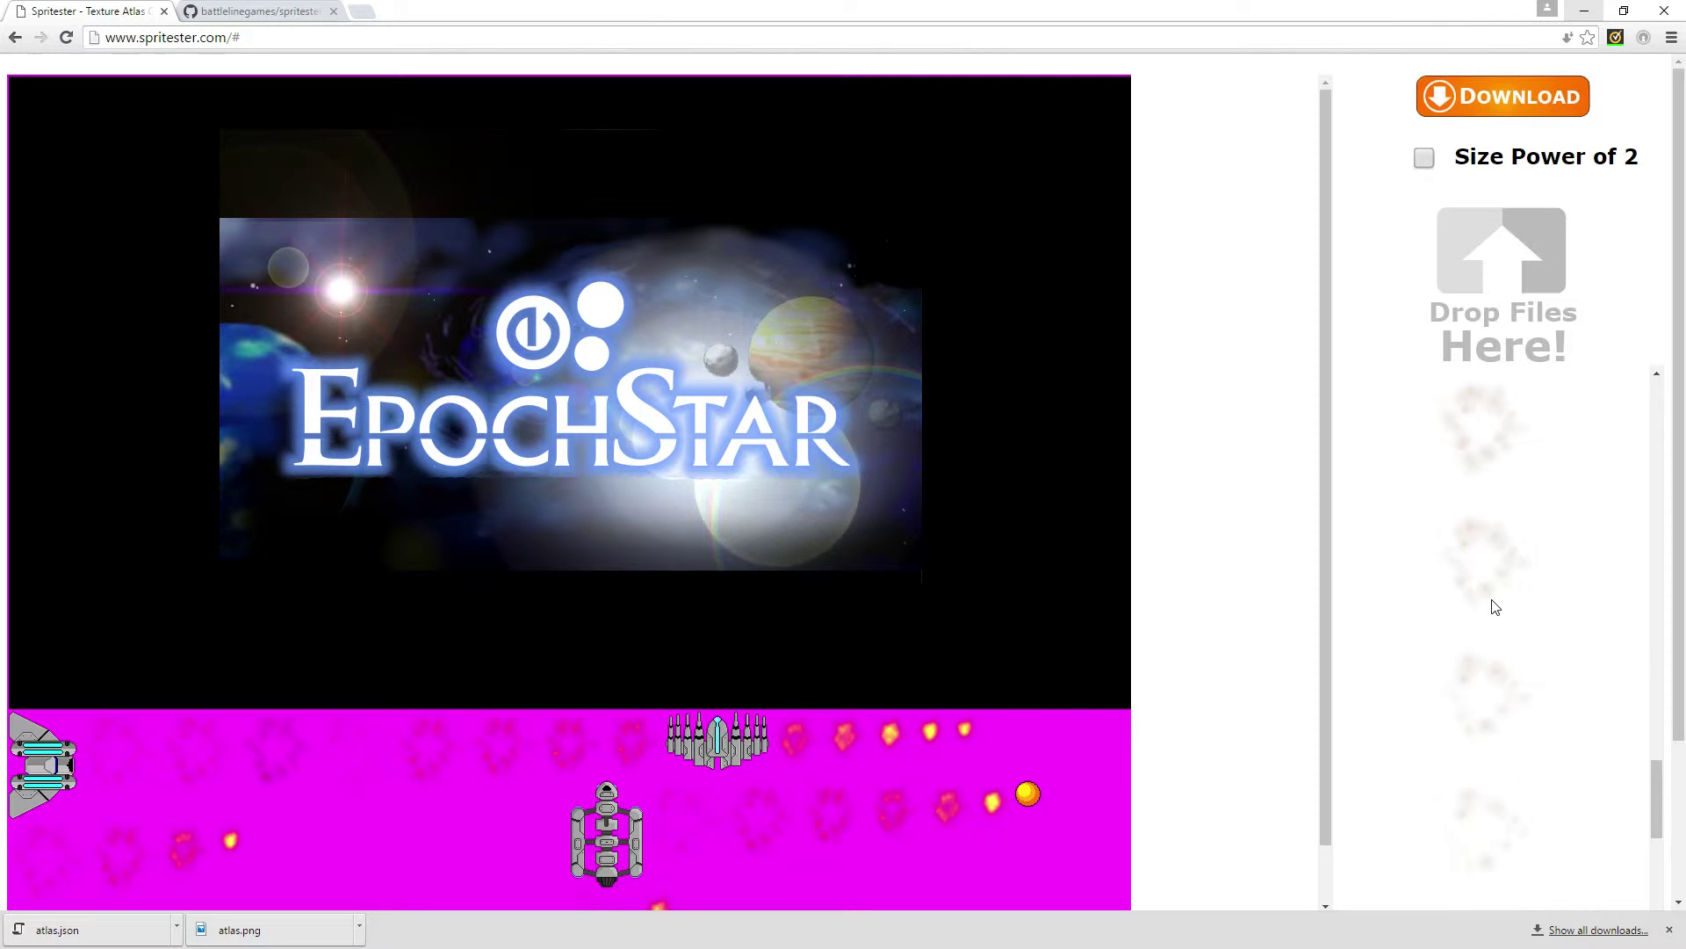
pyautogui.scroll(-5, 1496, 607)
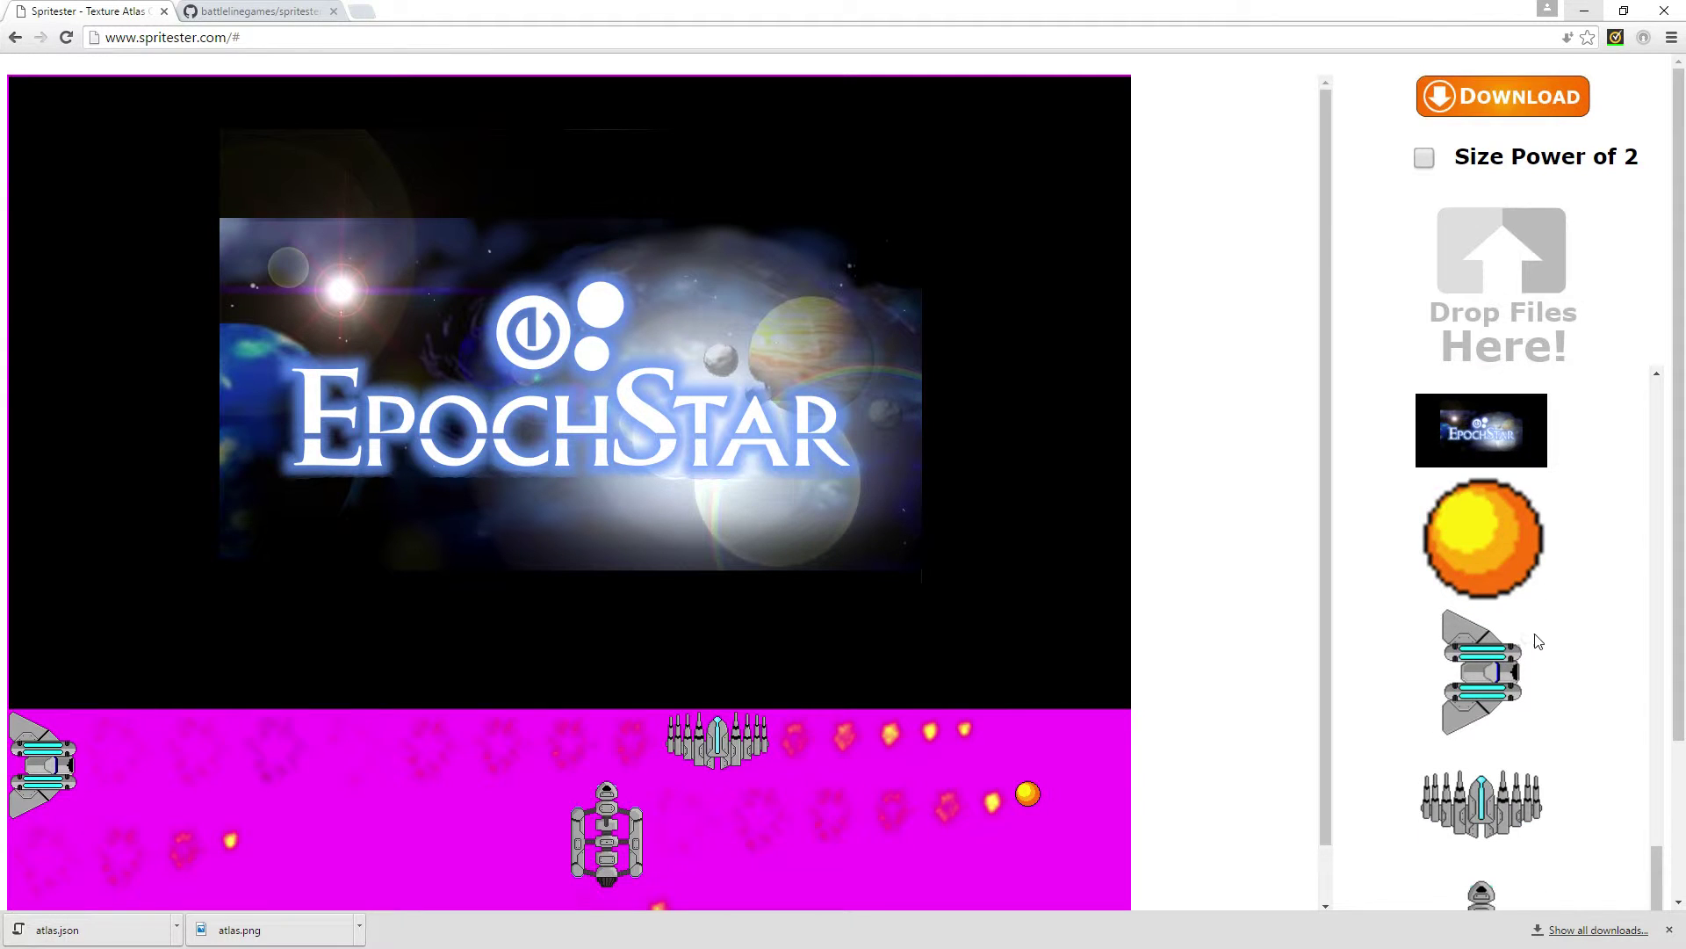
pyautogui.scroll(20, 1538, 641)
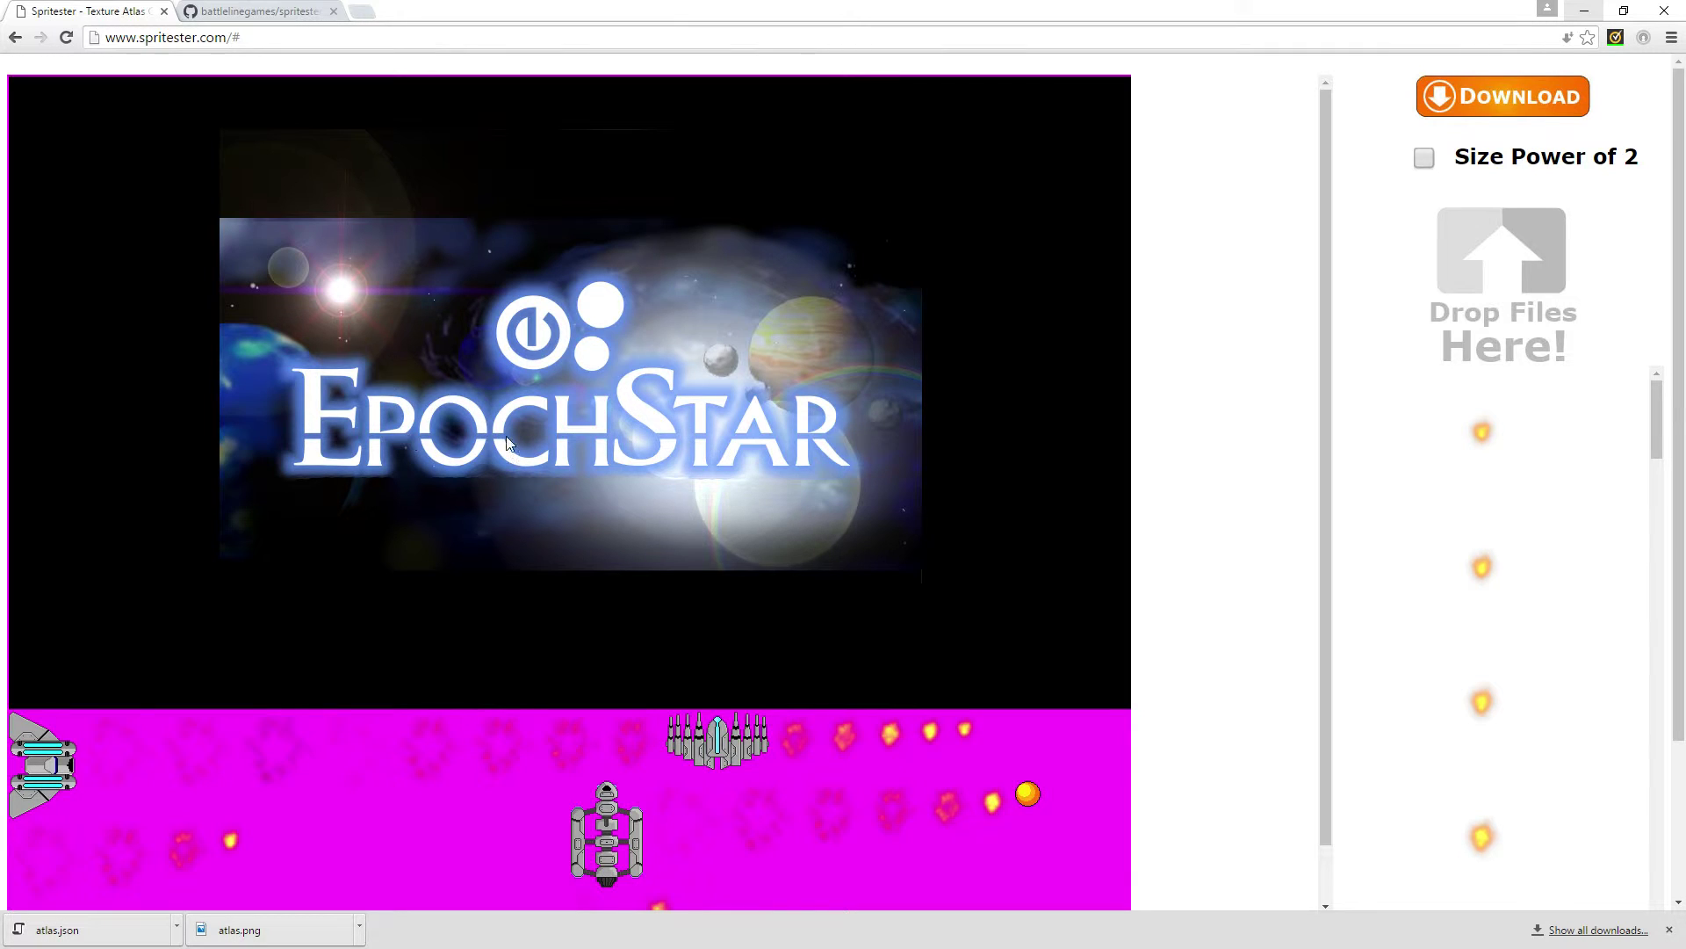
pyautogui.click(66, 37)
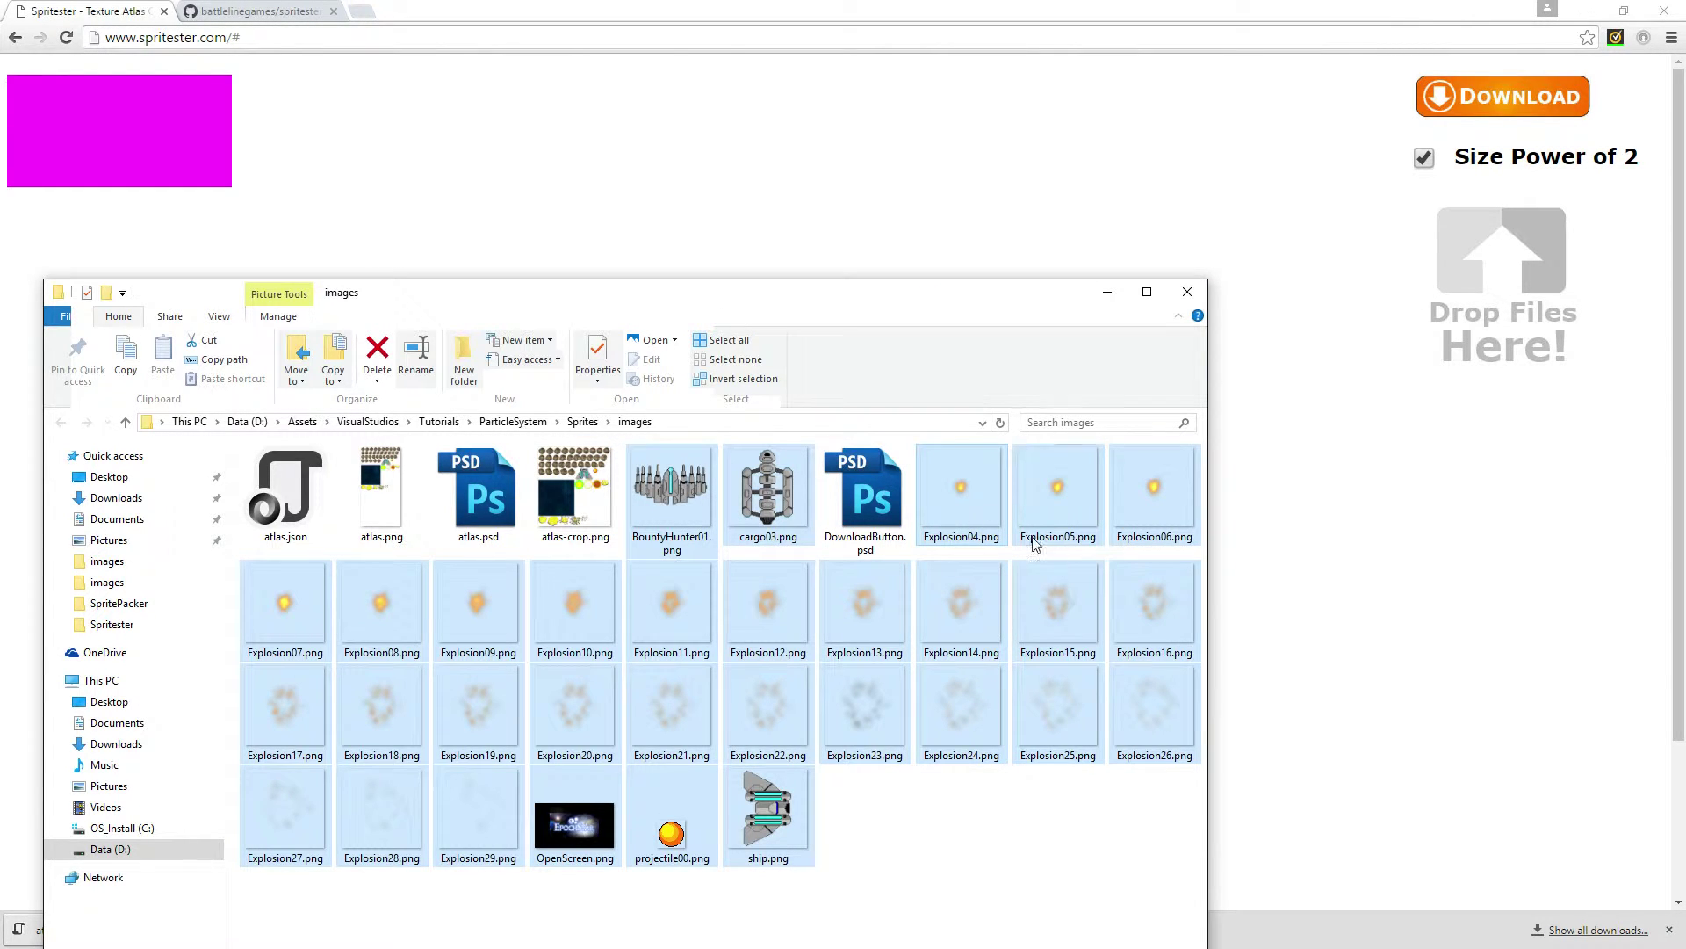
# Pack ship.png with Explosion12–16 and Explosion22–26 into a power-of-two atlas, then reload.
pyautogui.click(907, 868)
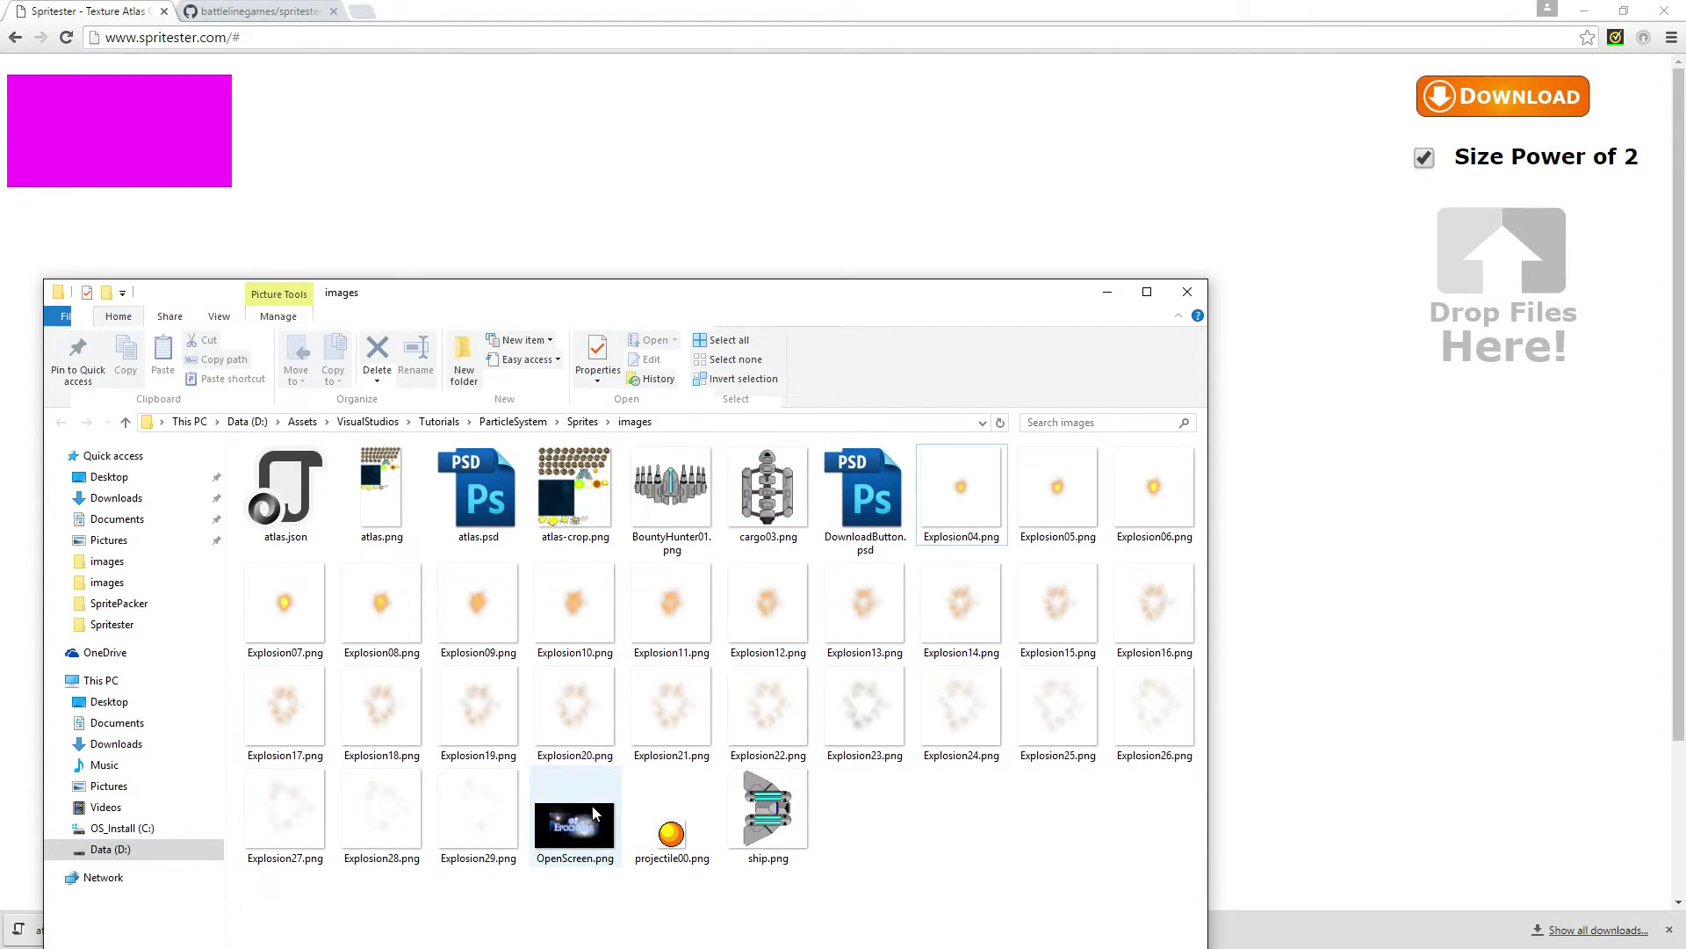
pyautogui.moveTo(1142, 841); pyautogui.dragTo(1497, 216)
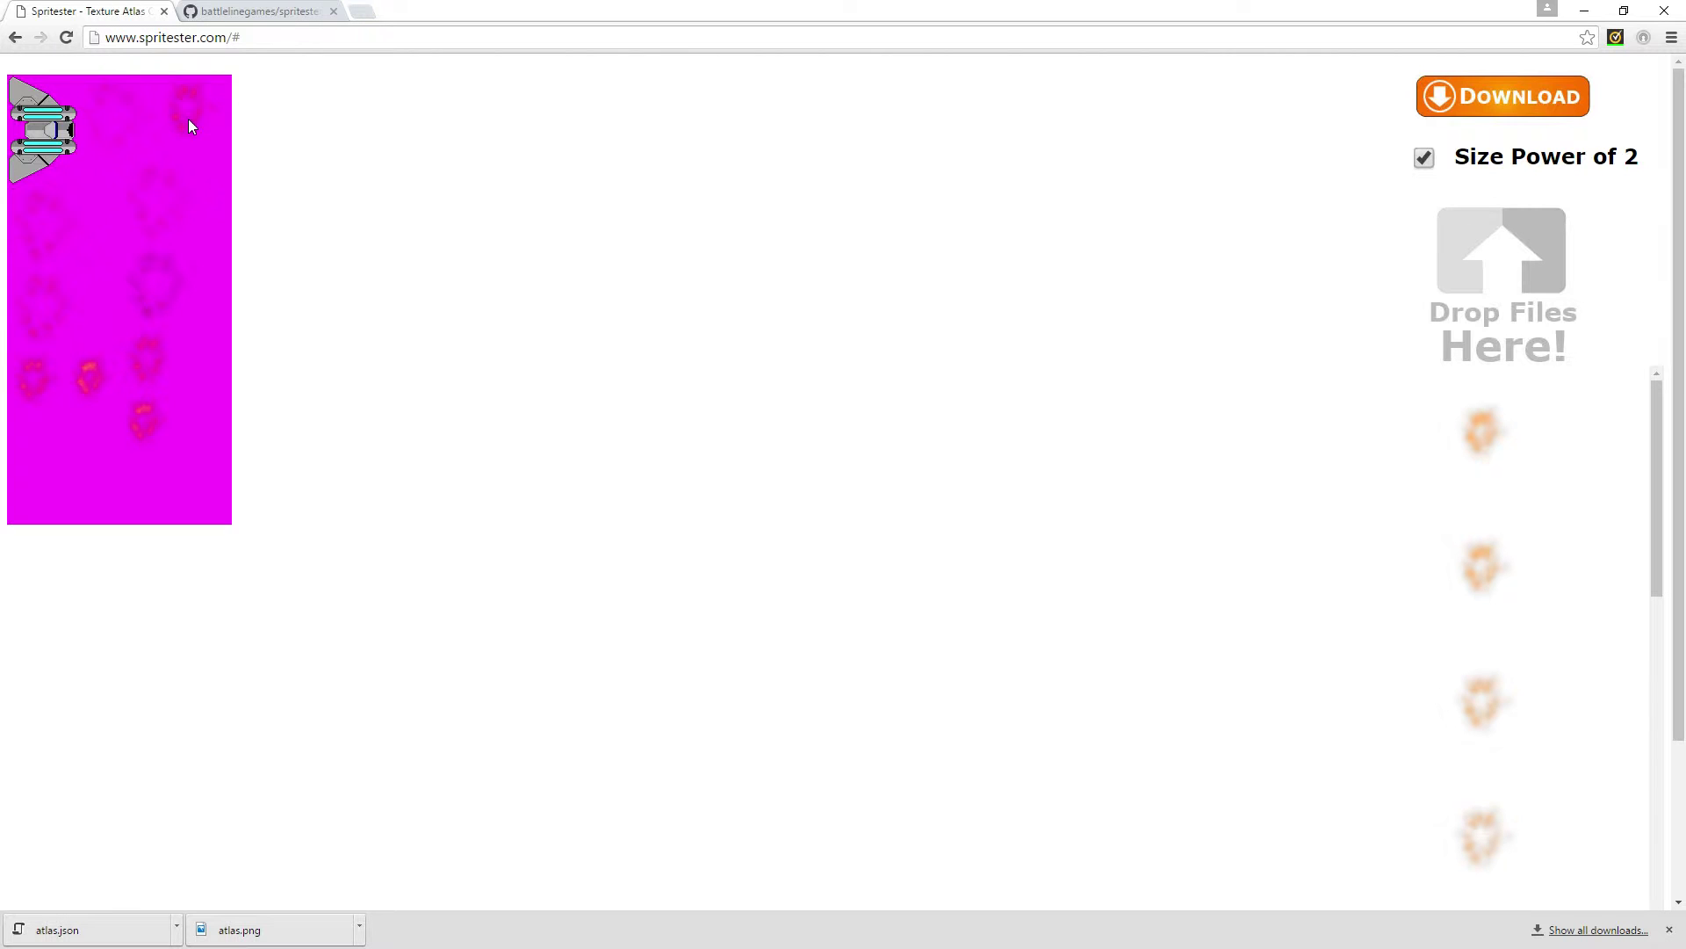
pyautogui.click(70, 38)
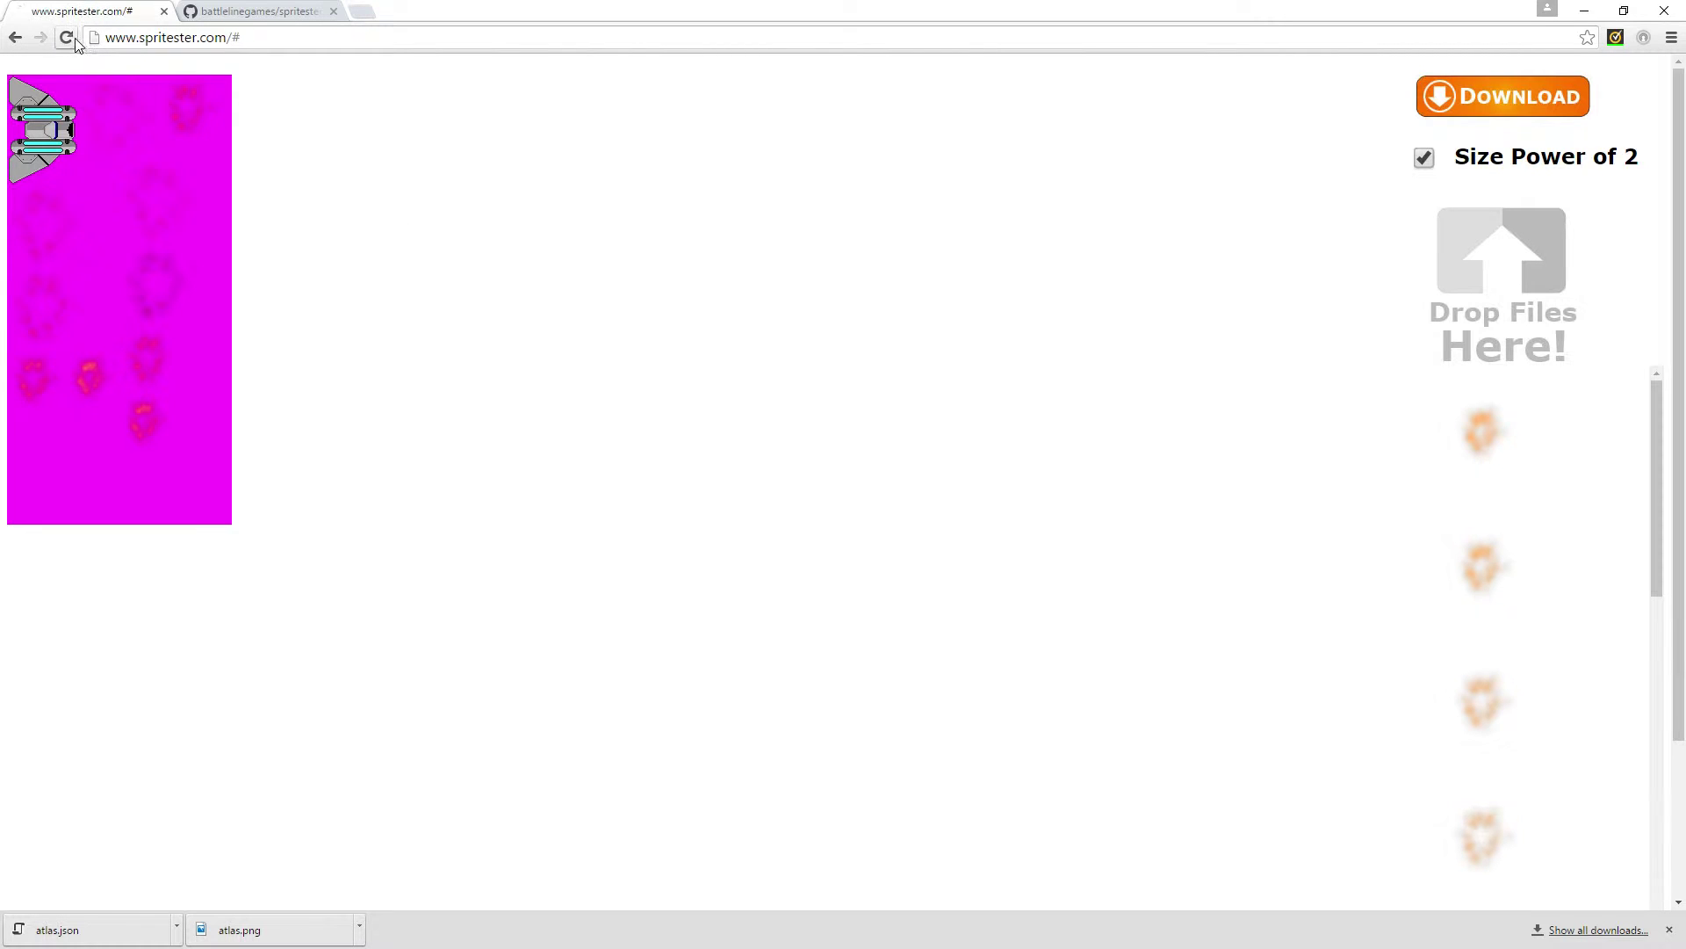
# Repack the eleven sprites into a narrow non-power-of-two strip, then reload to an empty atlas.
pyautogui.click(1420, 166)
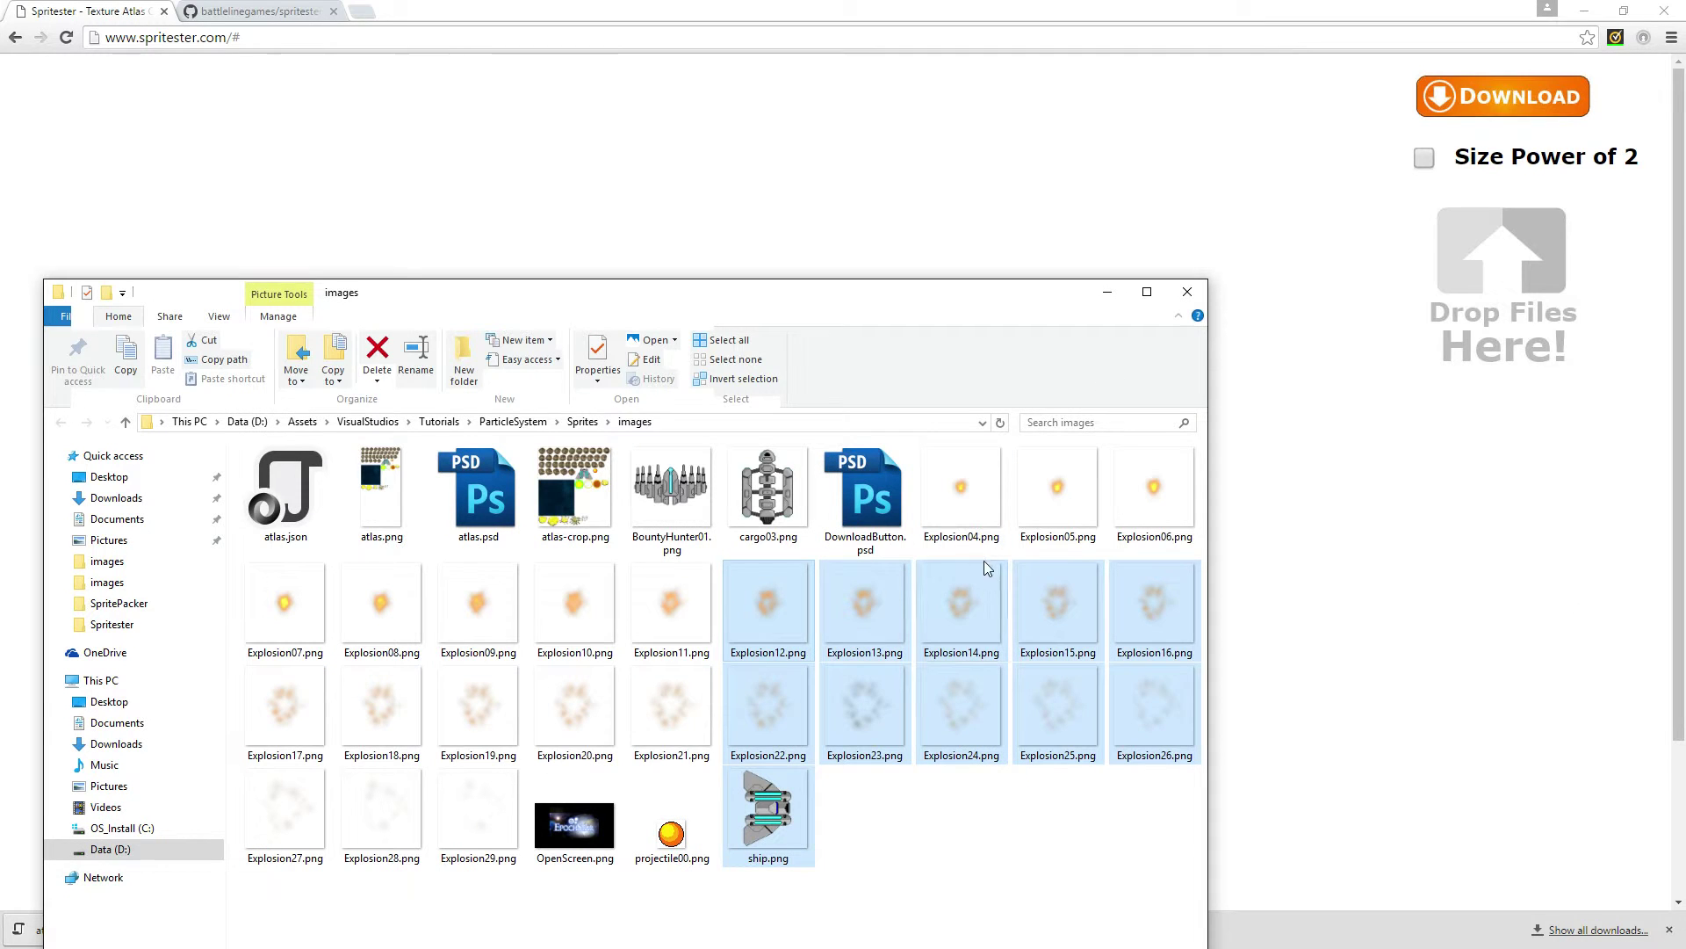
pyautogui.moveTo(966, 619); pyautogui.dragTo(1496, 250)
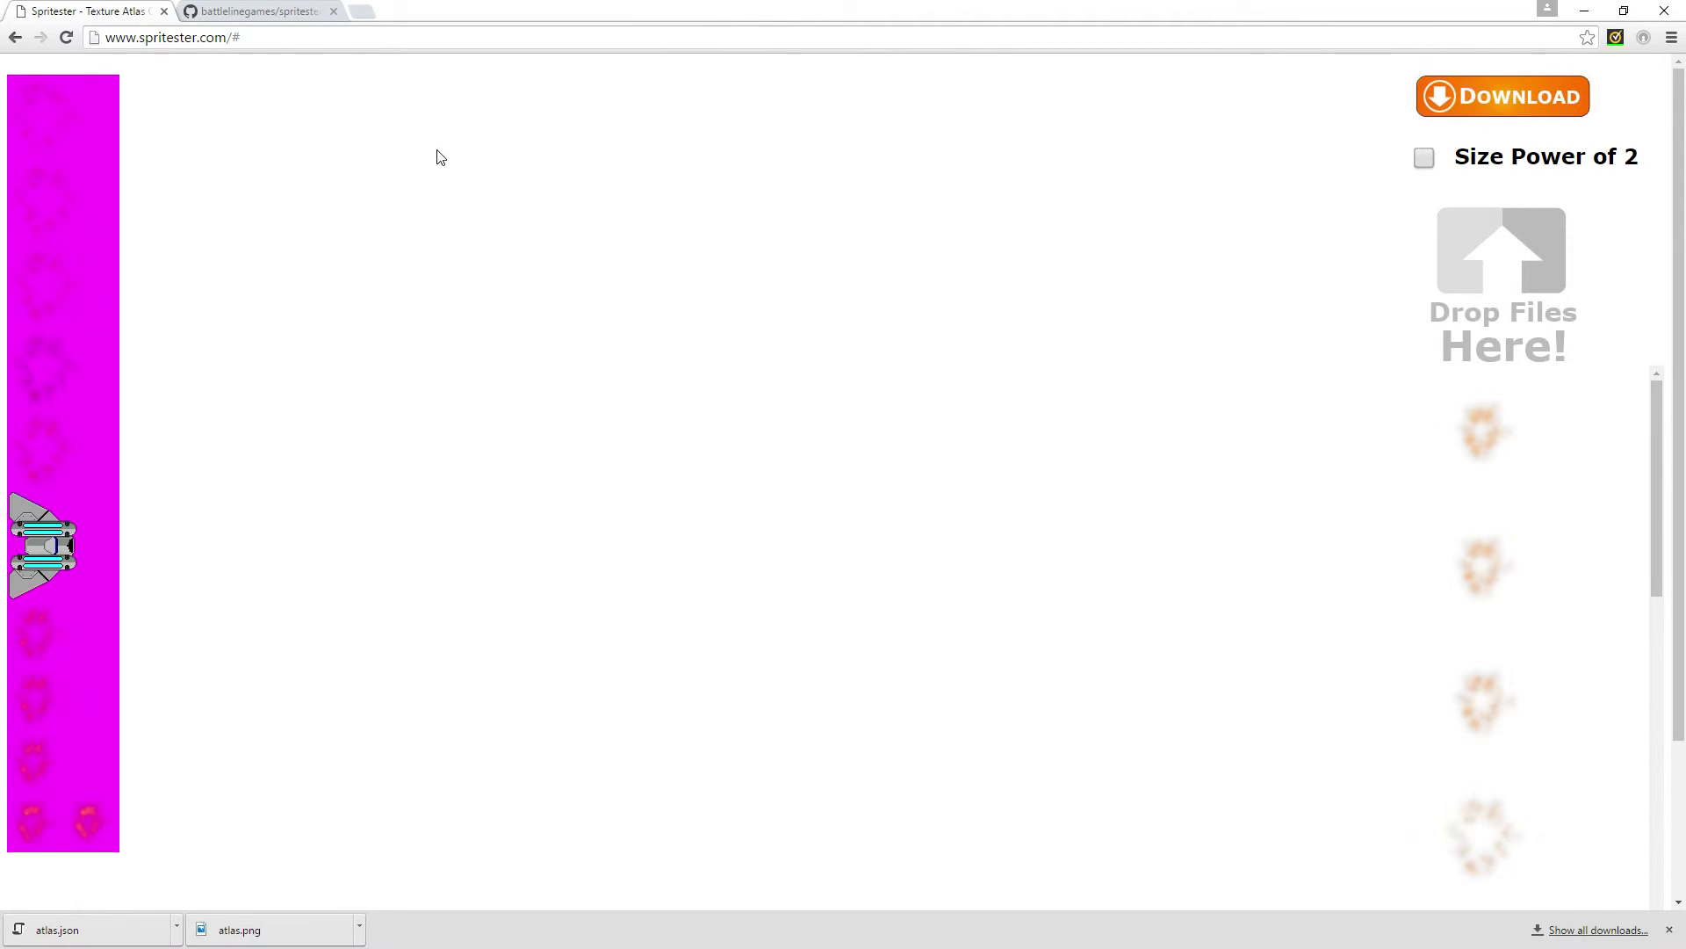
pyautogui.click(69, 37)
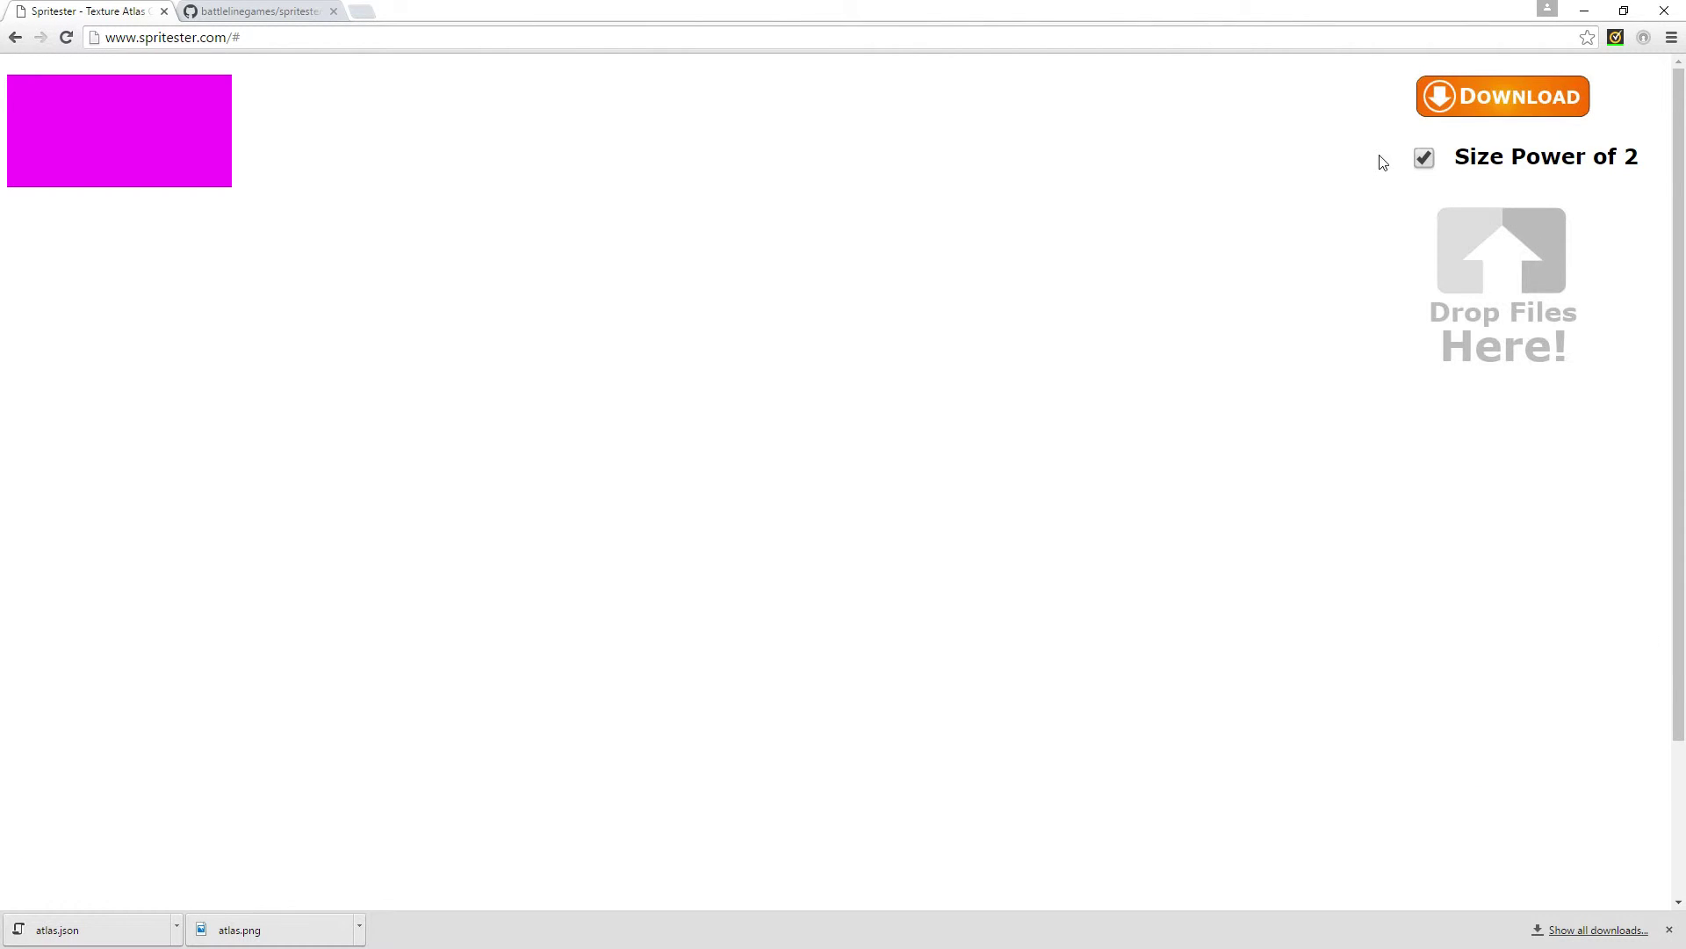
# With power-of-two off, pack BountyHunter01.png through ship.png, excluding DownloadButton.psd, 31 sprites total.
pyautogui.click(1424, 158)
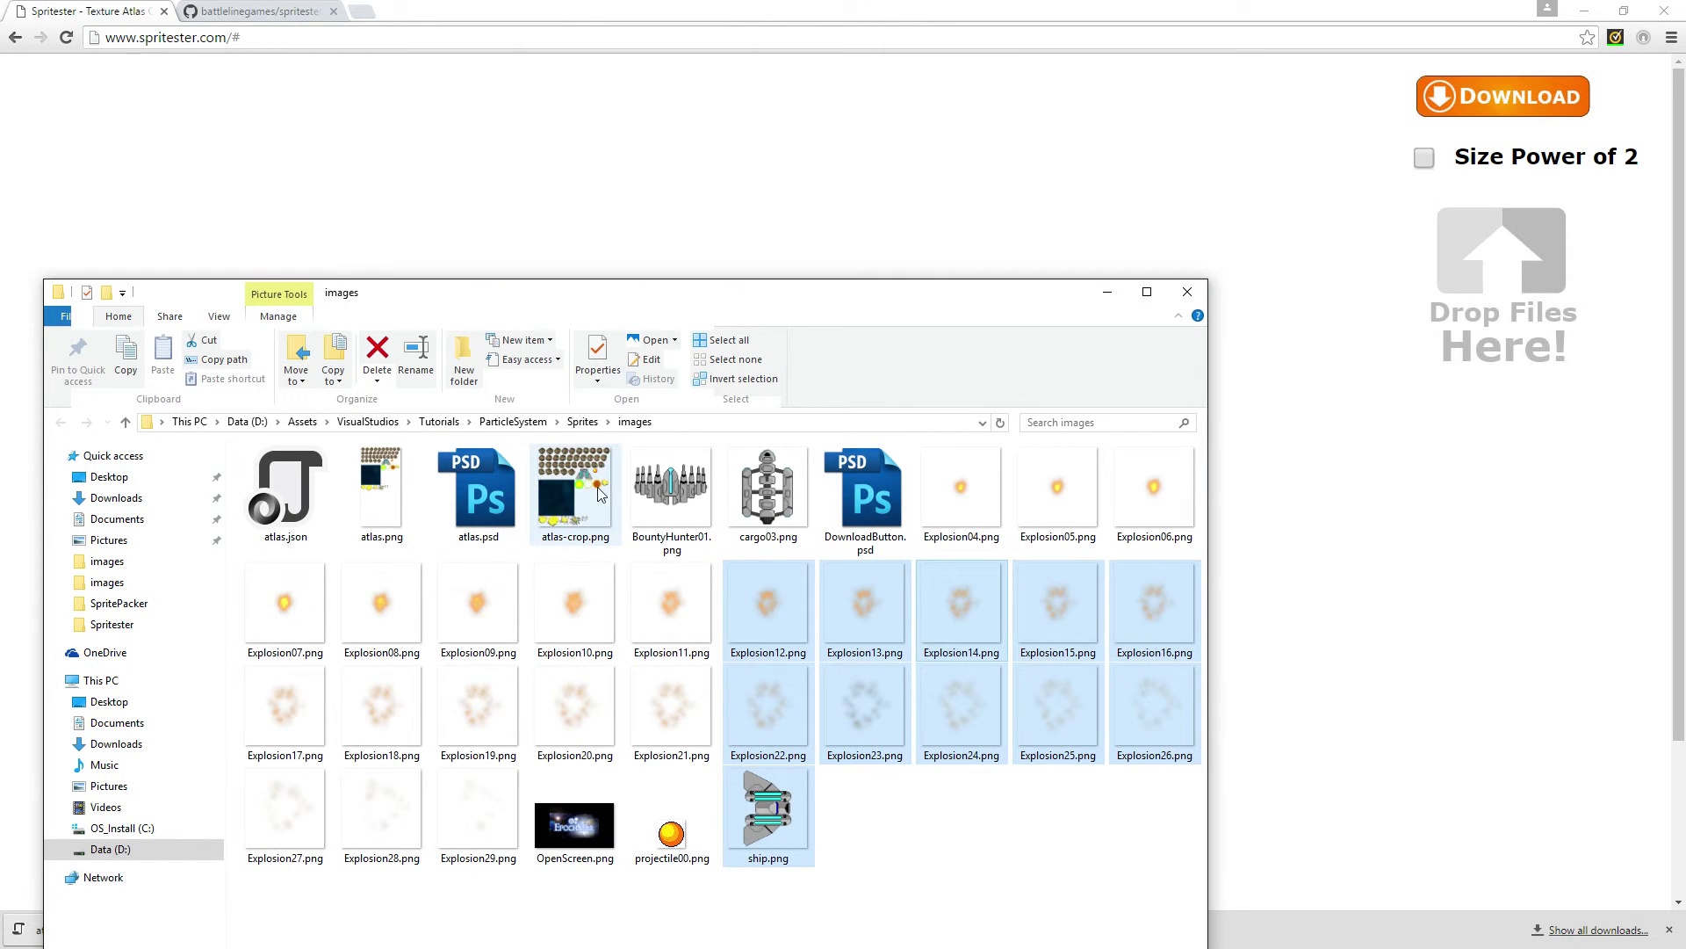
pyautogui.click(694, 501)
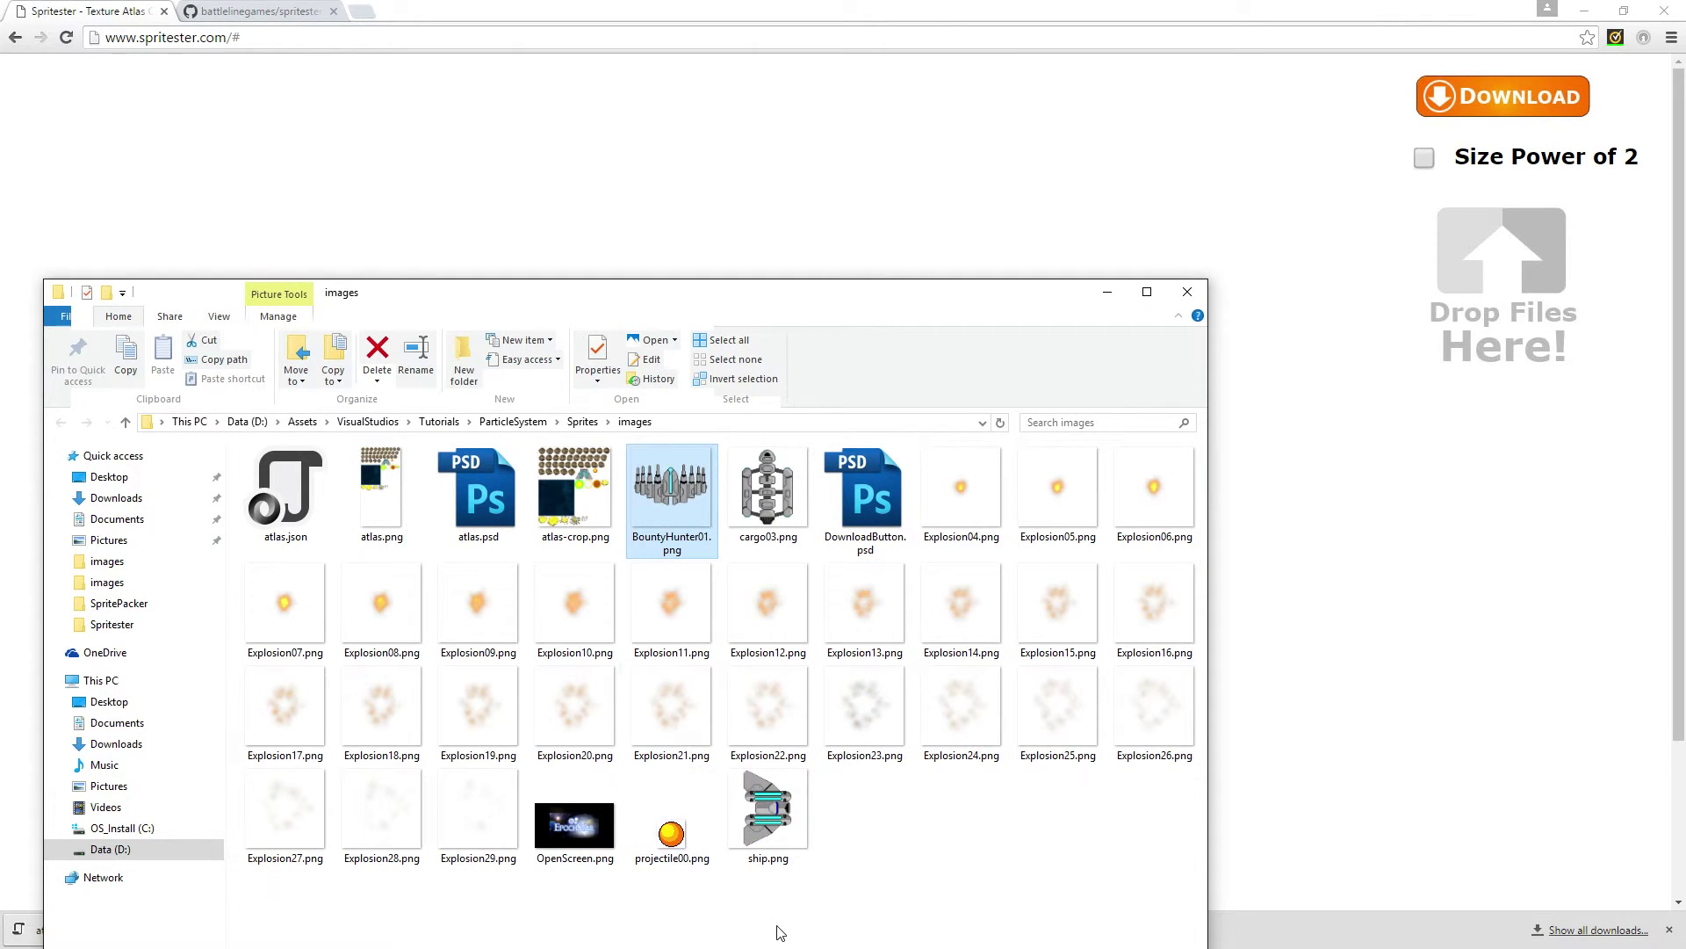
pyautogui.keyDown('shift'); pyautogui.click(777, 838); pyautogui.keyUp('shift')
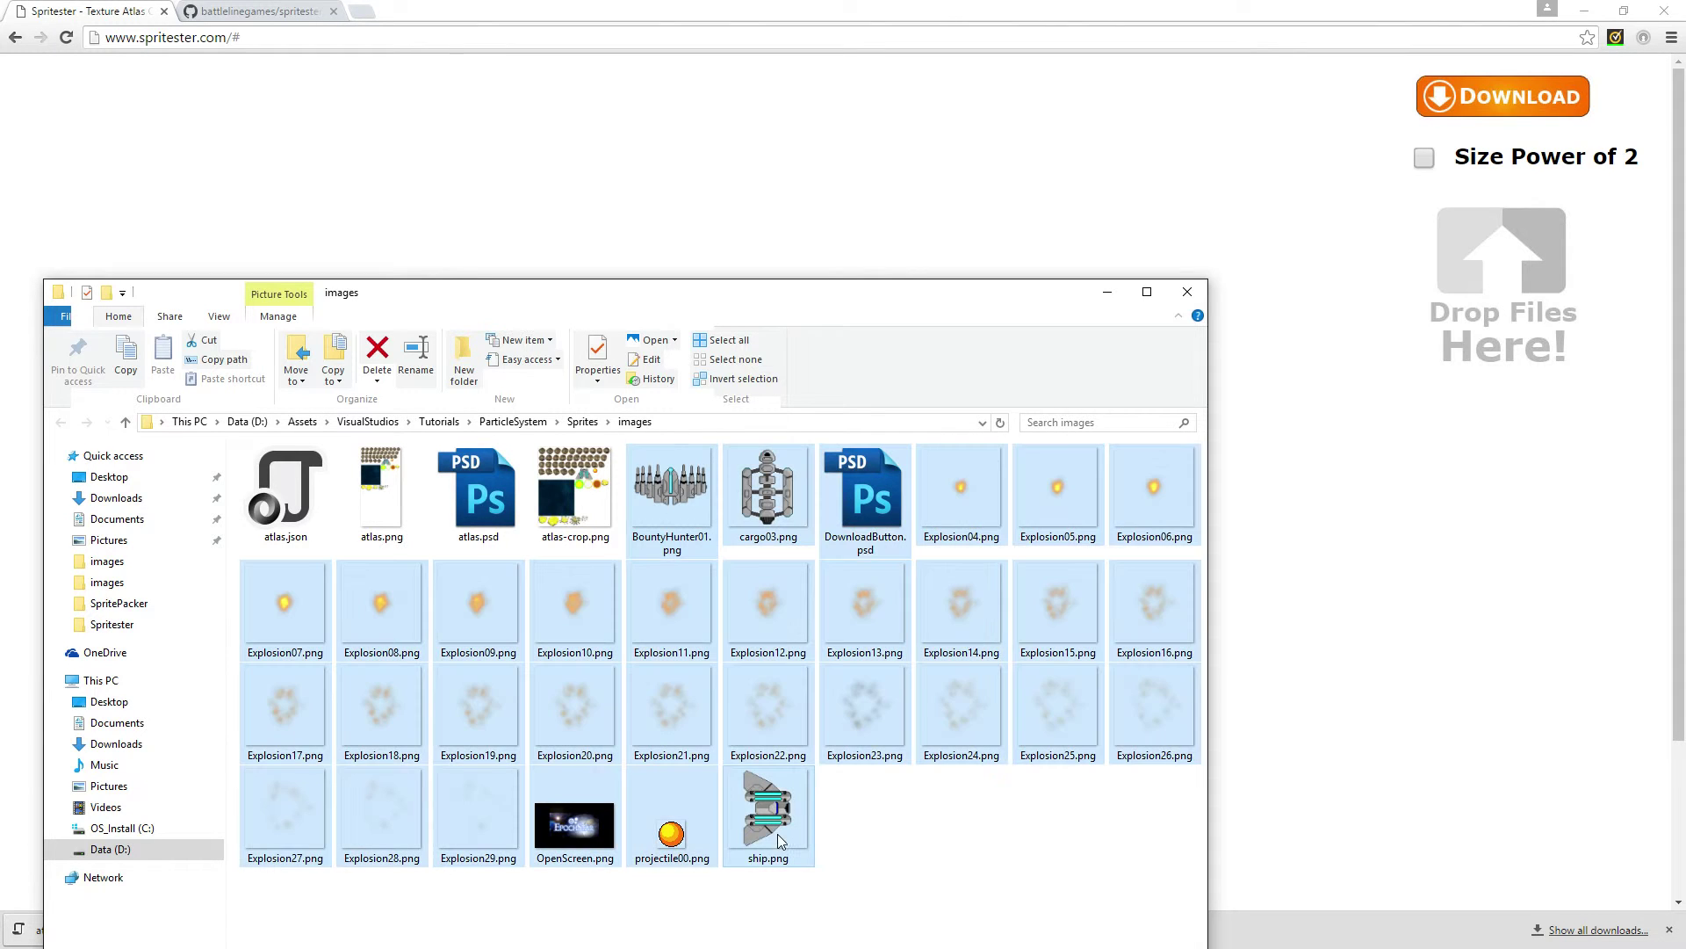
pyautogui.keyDown('ctrl'); pyautogui.click(876, 506); pyautogui.keyUp('ctrl')
pyautogui.keyDown('ctrl'); pyautogui.click(873, 508); pyautogui.keyUp('ctrl')
pyautogui.click(1084, 892)
pyautogui.click(672, 492)
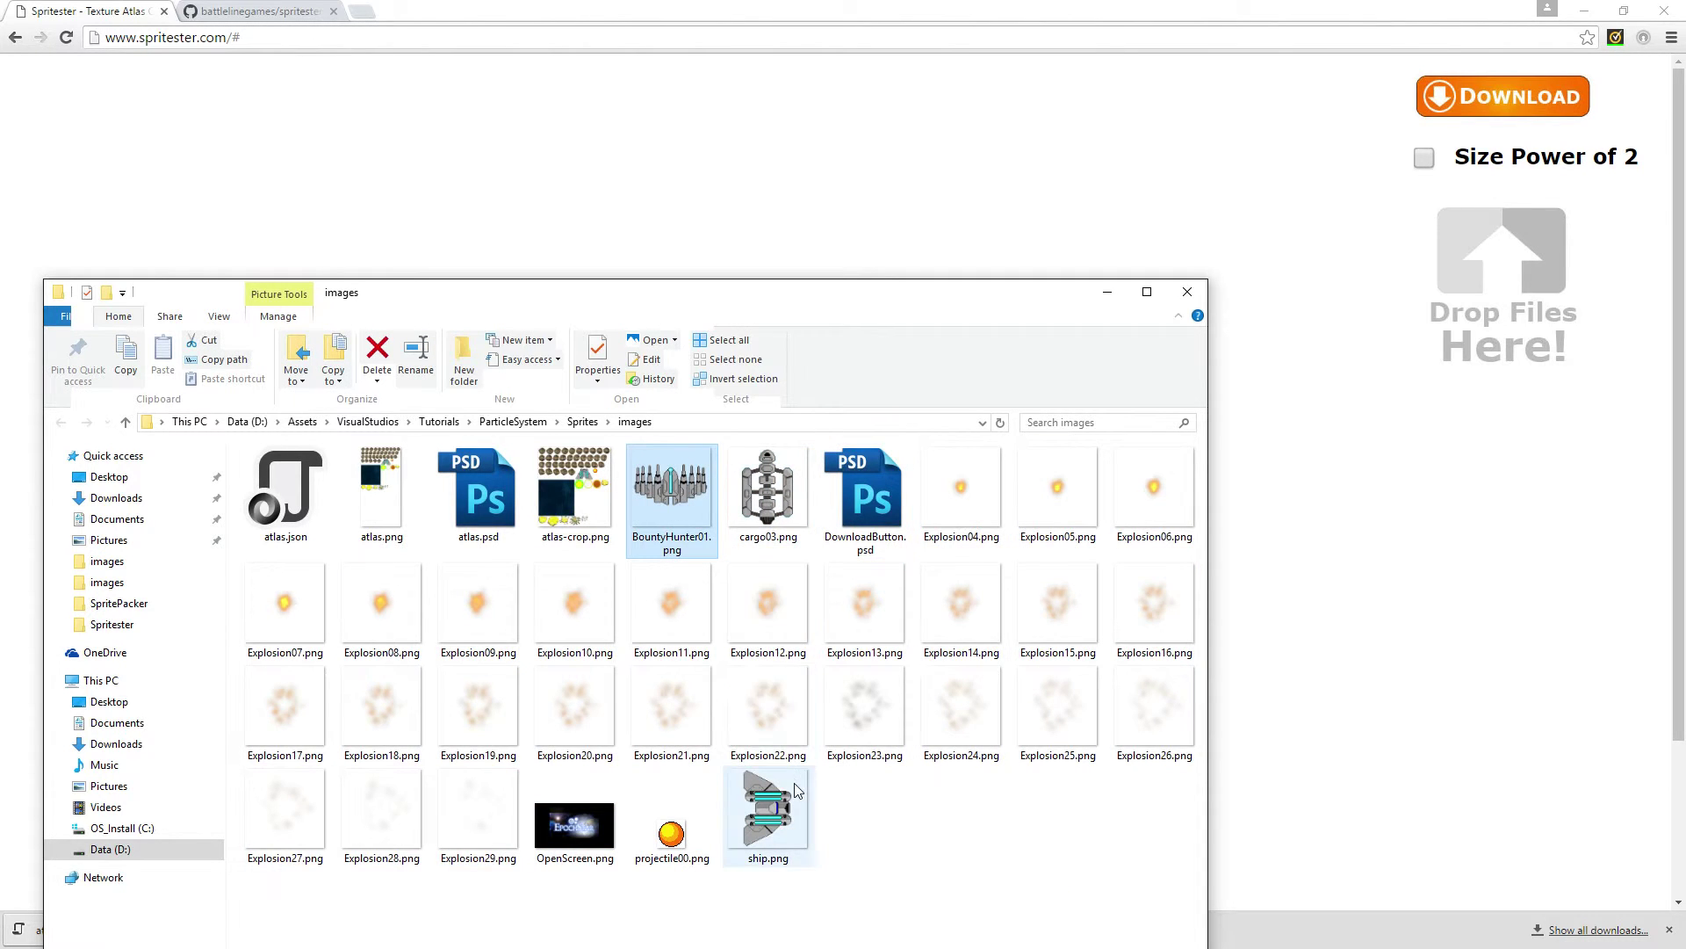
pyautogui.keyDown('shift'); pyautogui.click(768, 808); pyautogui.keyUp('shift')
pyautogui.keyDown('ctrl'); pyautogui.click(863, 521); pyautogui.keyUp('ctrl')
pyautogui.moveTo(967, 509); pyautogui.dragTo(1516, 271)
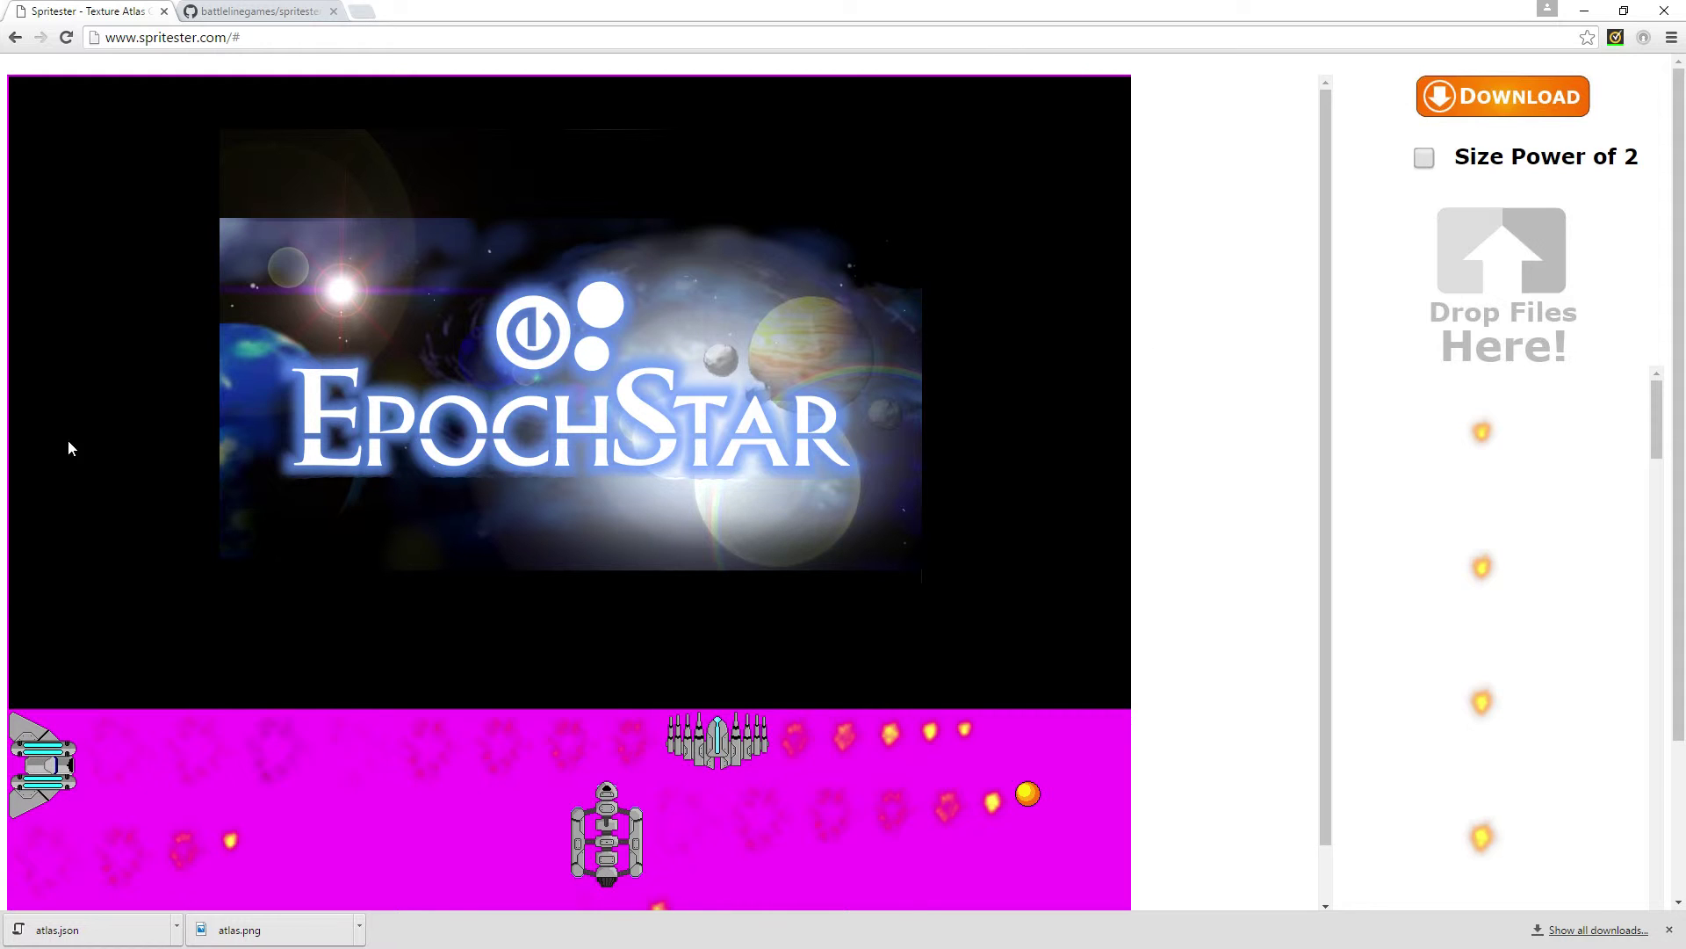
pyautogui.scroll(-1, 899, 420)
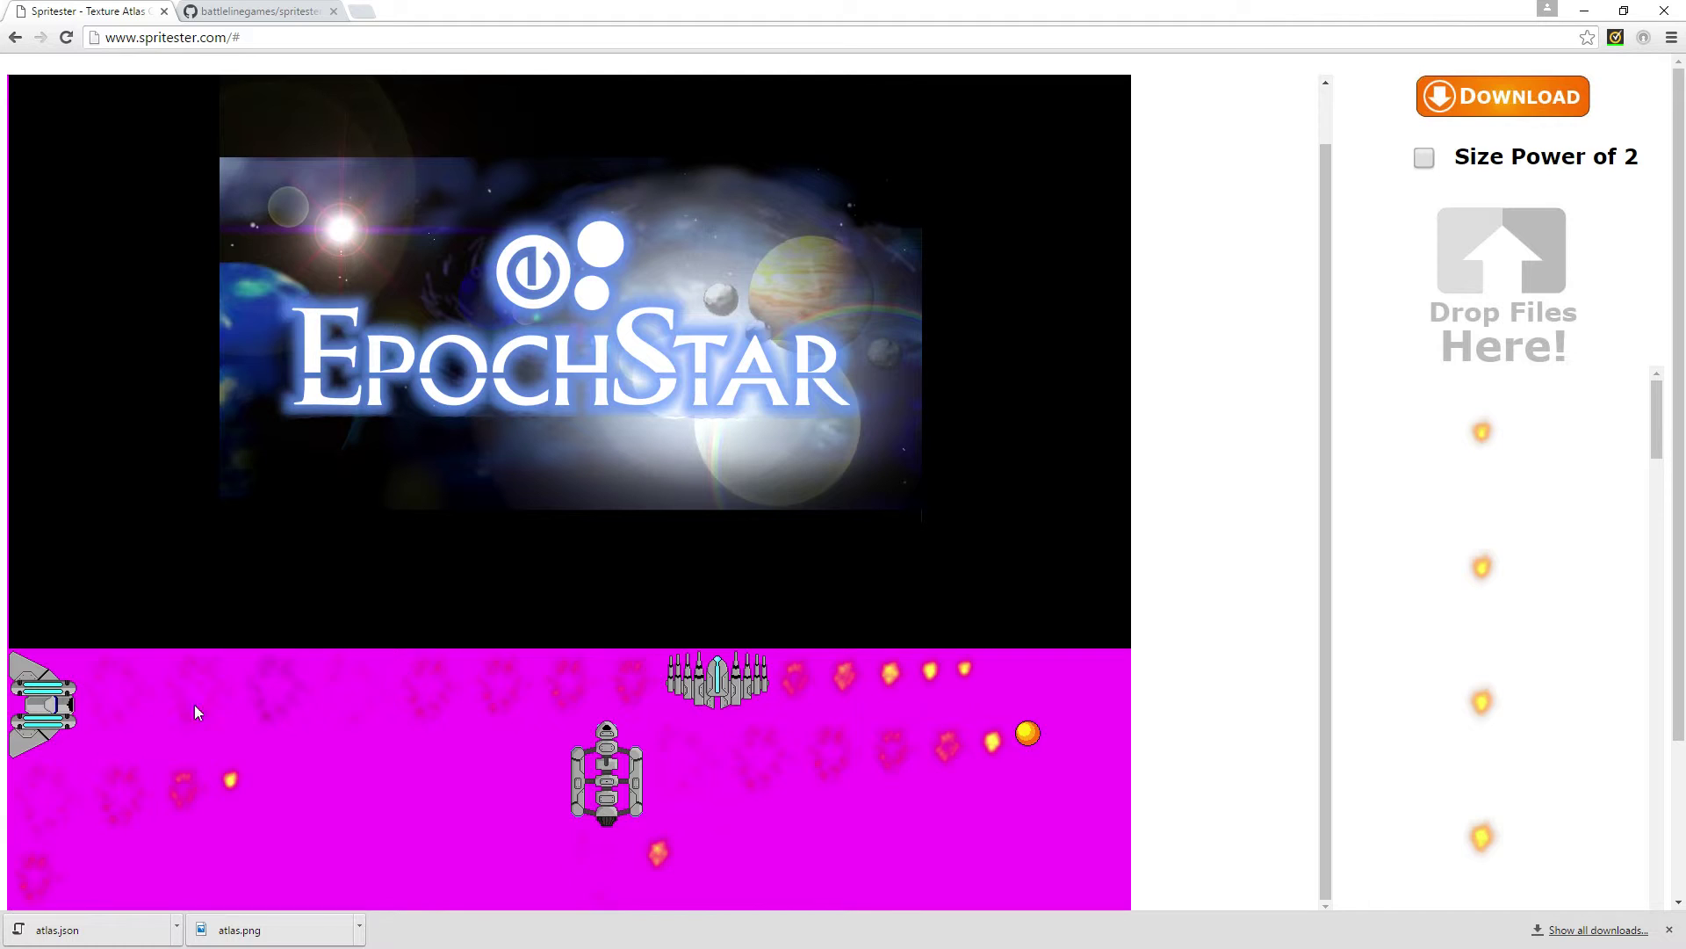
pyautogui.scroll(1, 636, 534)
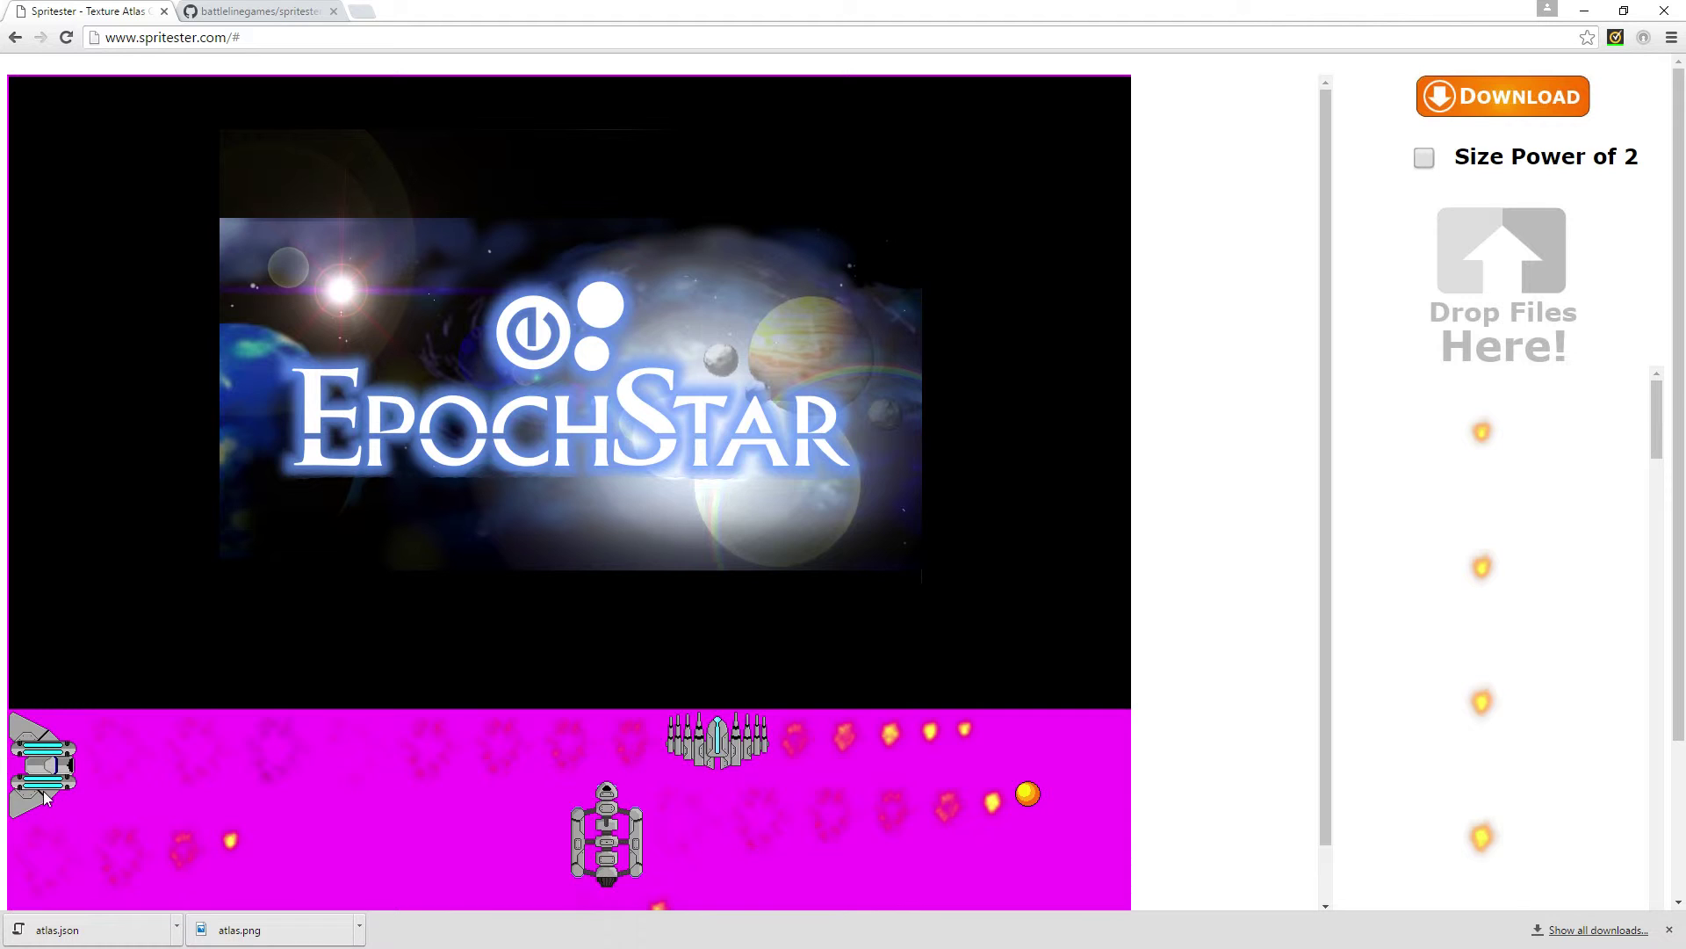
pyautogui.scroll(-1, 425, 827)
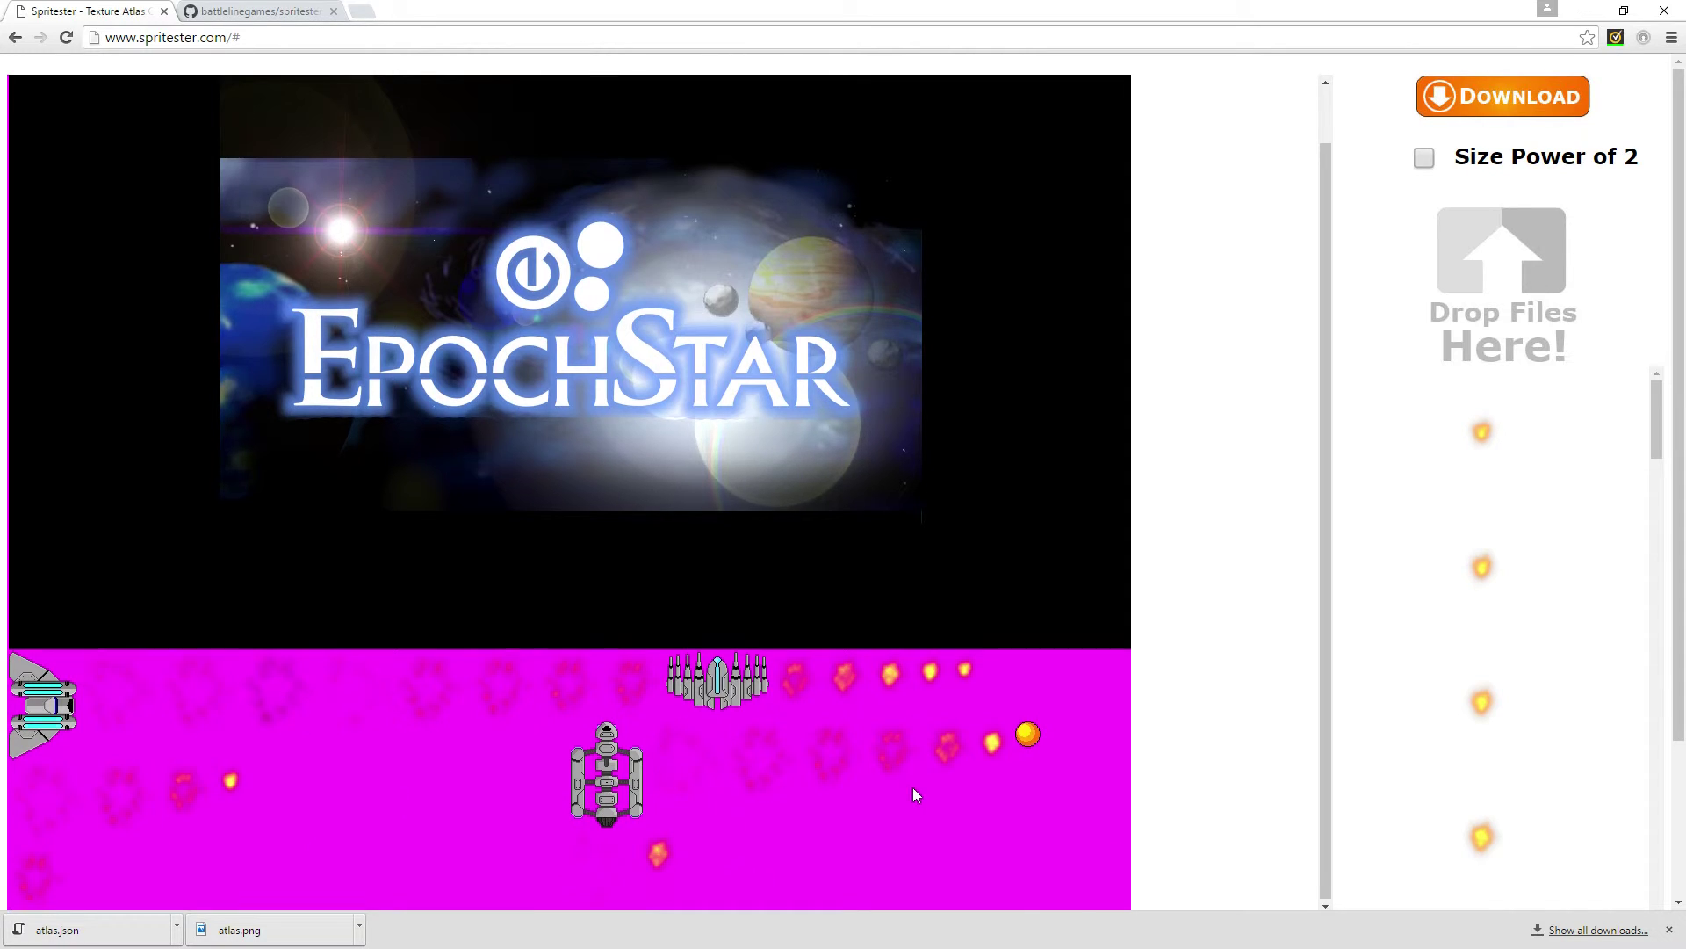
pyautogui.scroll(1, 914, 787)
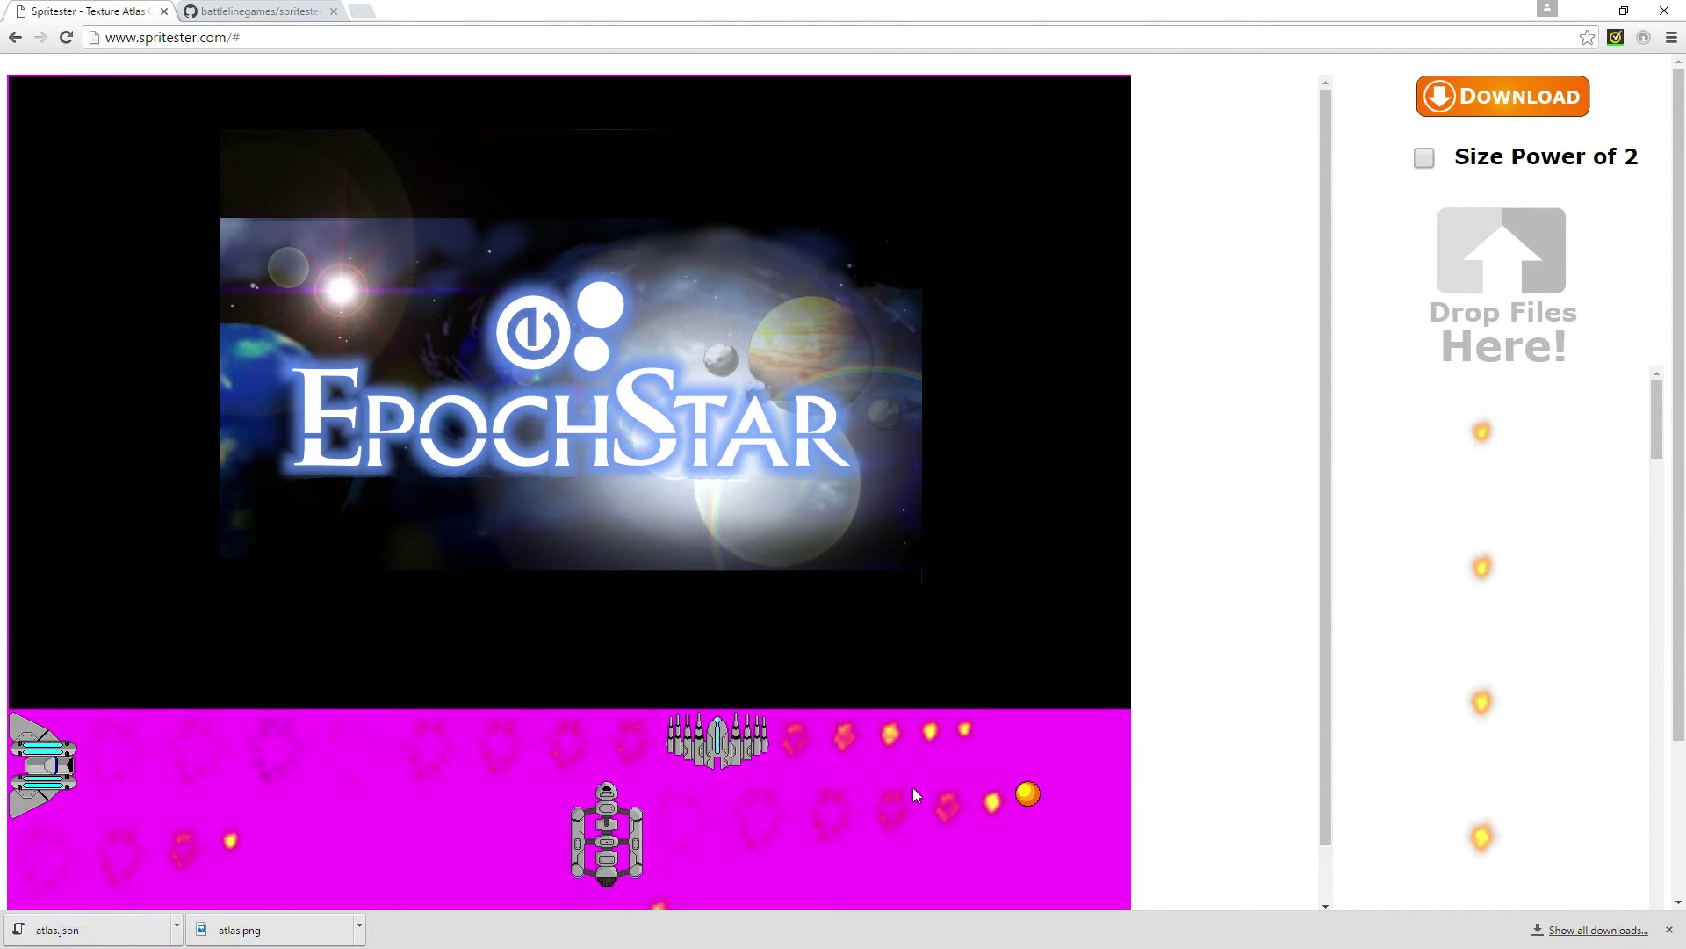
pyautogui.scroll(-1, 914, 787)
pyautogui.scroll(1, 913, 788)
# Bring TexturePacker forward and repack the sprites with the Basic algorithm.
pyautogui.click(1586, 9)
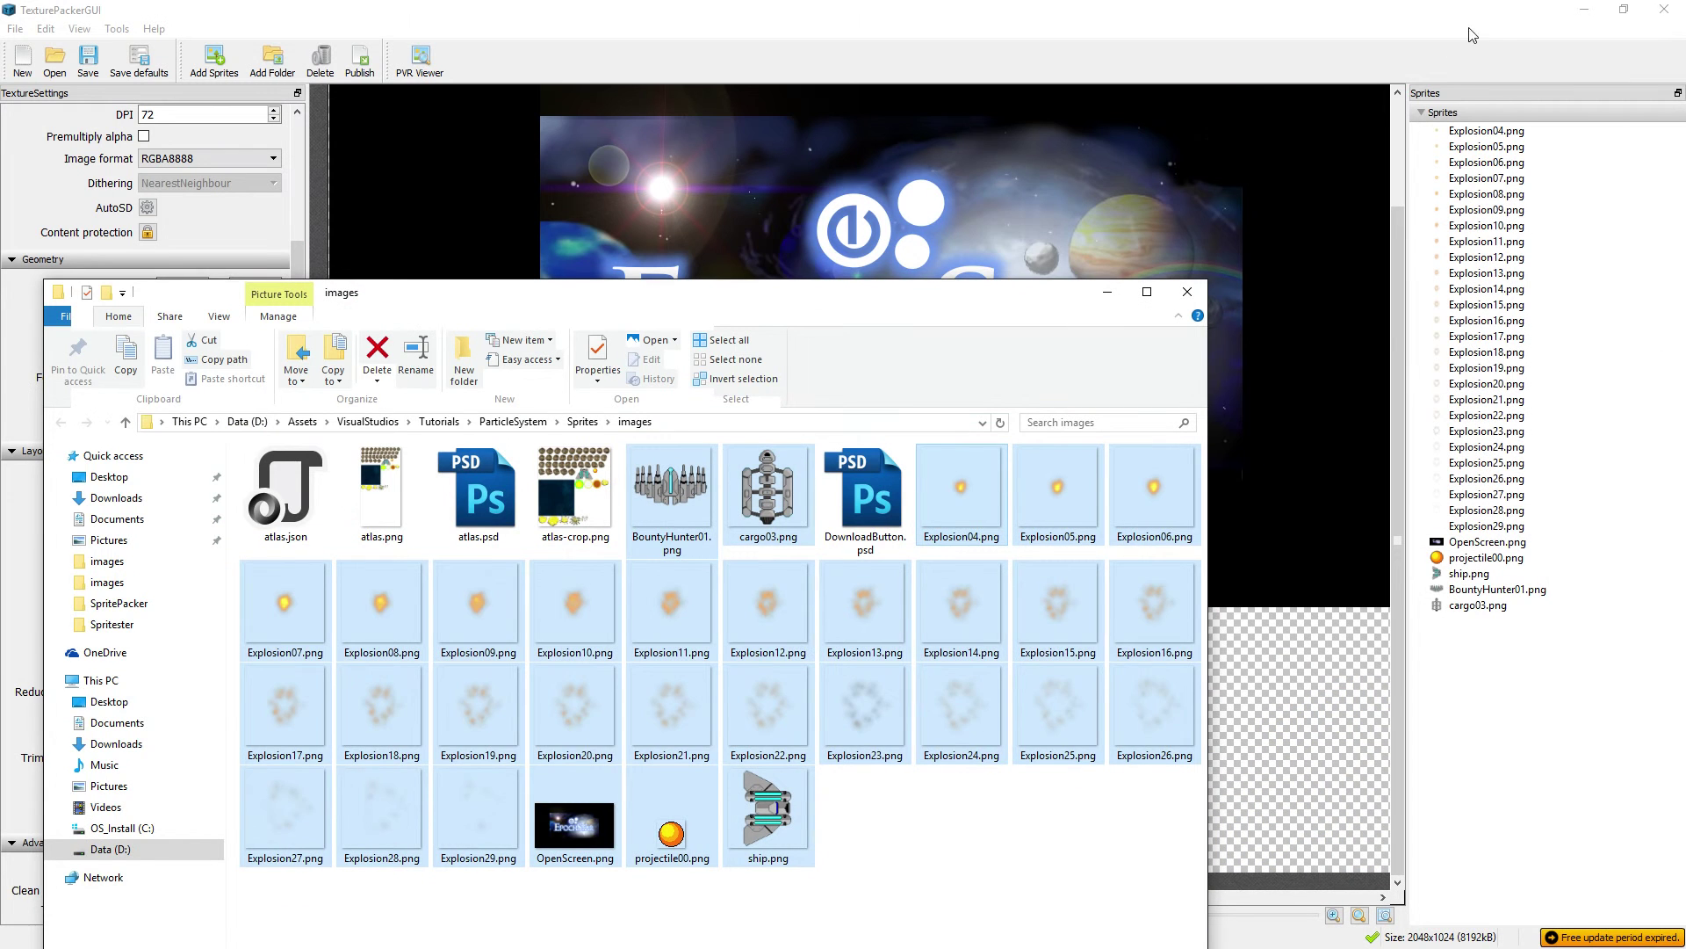
pyautogui.click(530, 8)
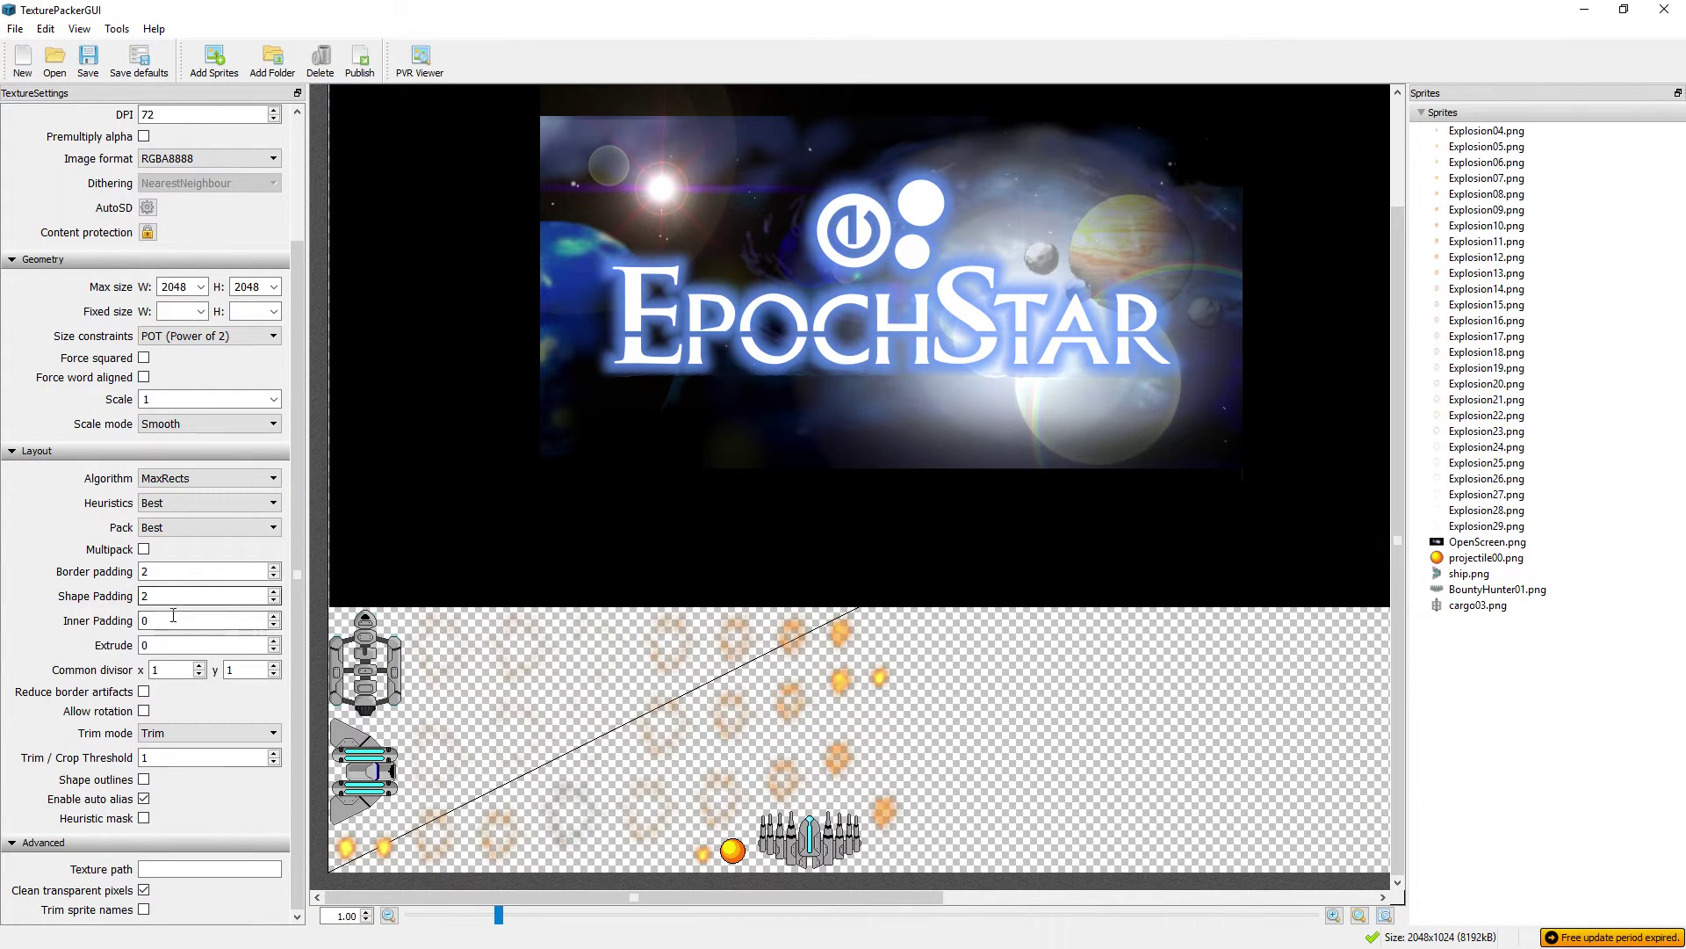
pyautogui.click(178, 478)
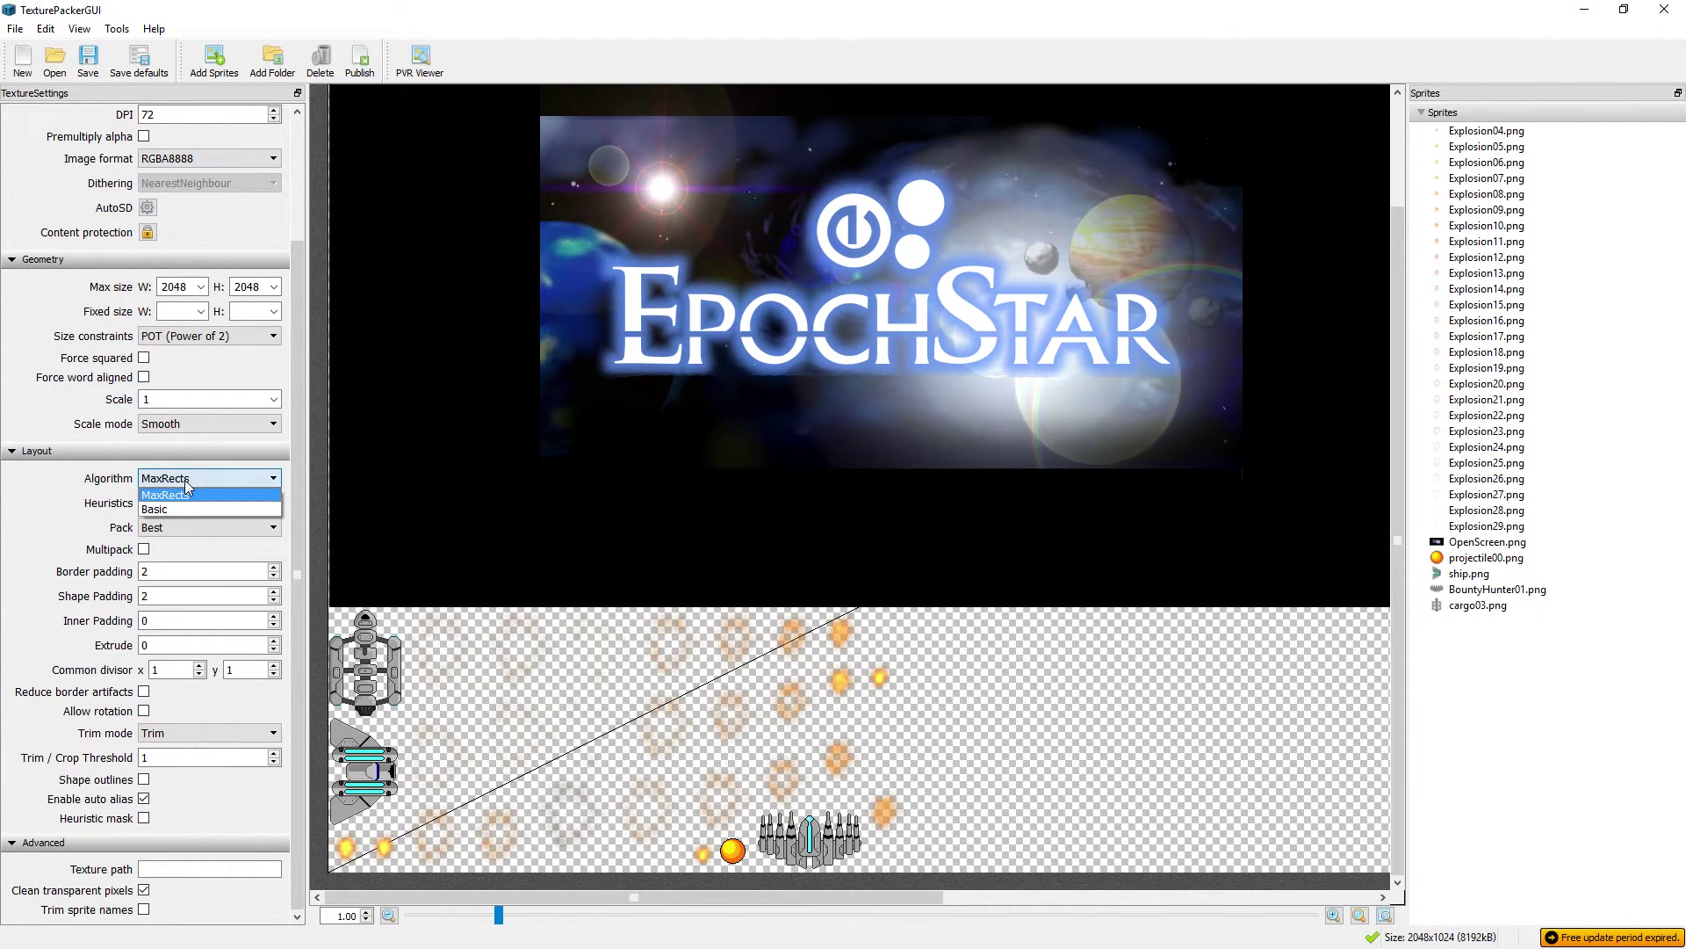
pyautogui.click(231, 506)
pyautogui.scroll(3, 231, 506)
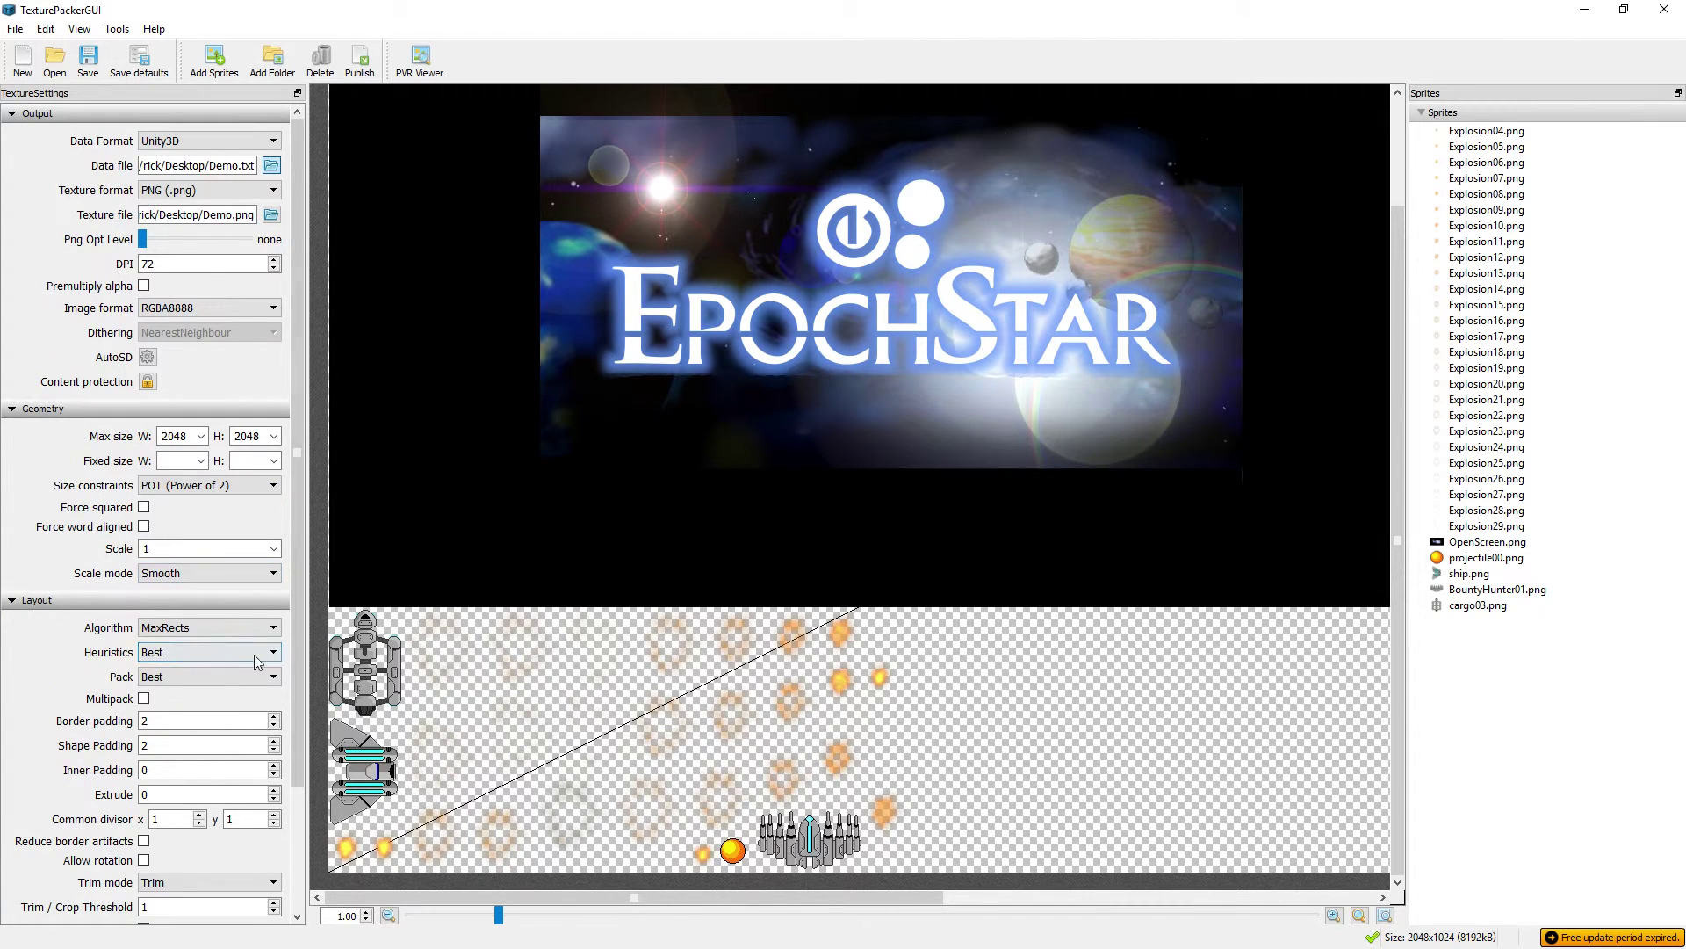
pyautogui.click(167, 629)
pyautogui.click(177, 659)
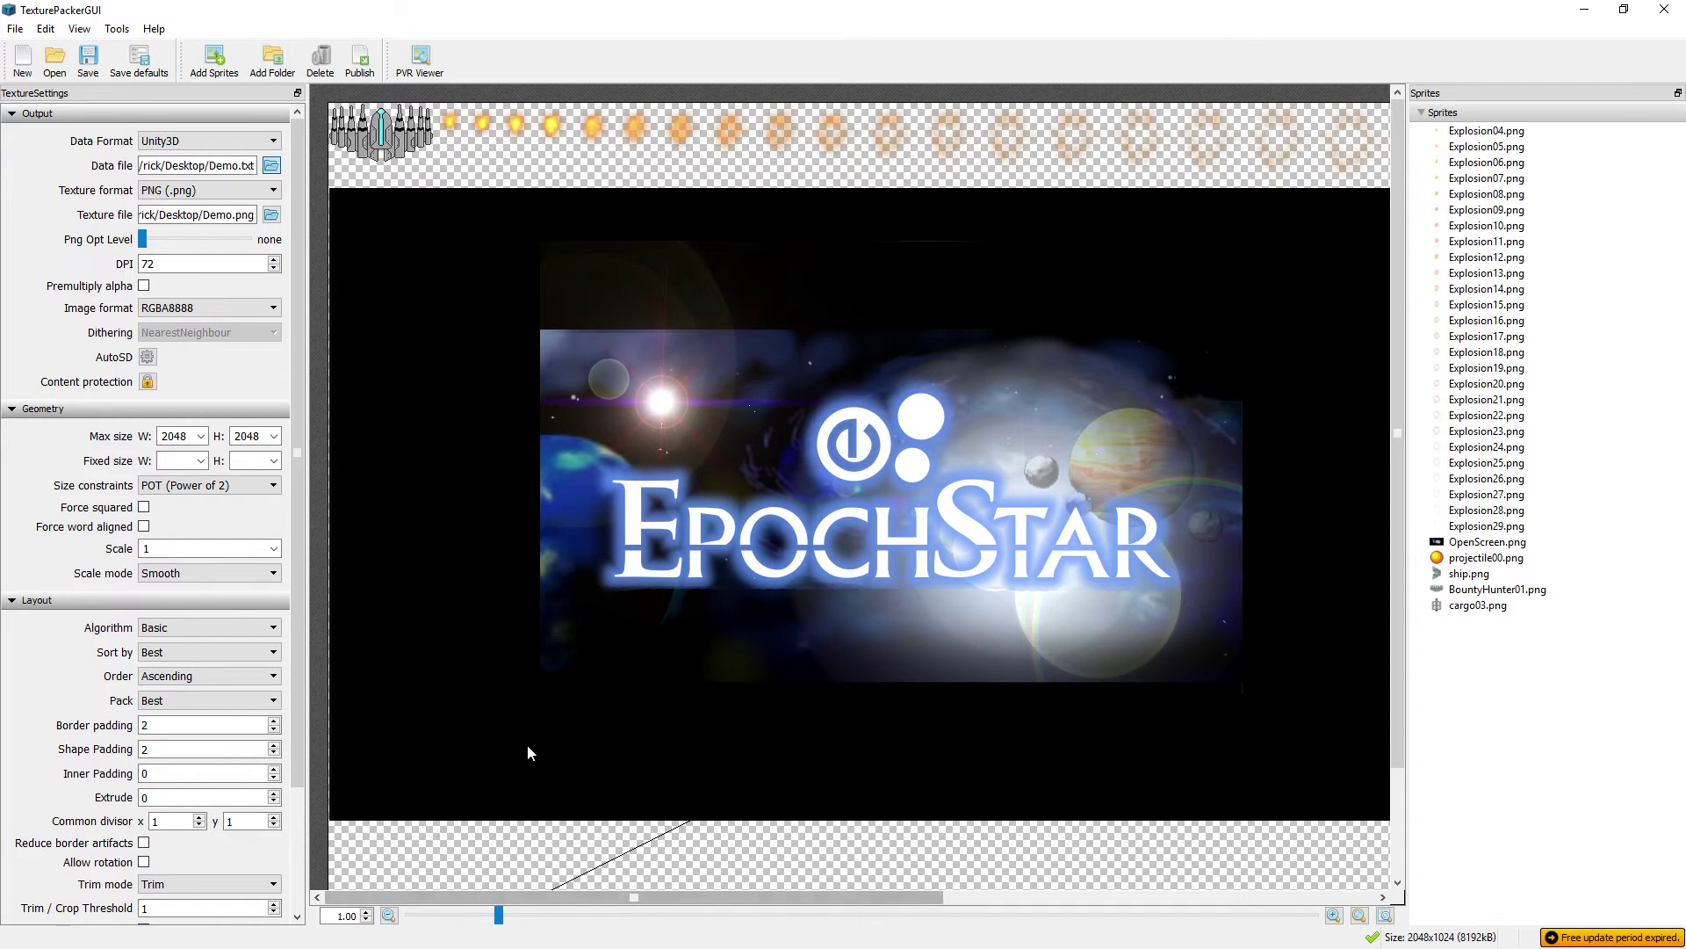
# Pan across the Basic layout, then switch the algorithm back to MaxRects.
pyautogui.moveTo(498, 915); pyautogui.dragTo(507, 915)
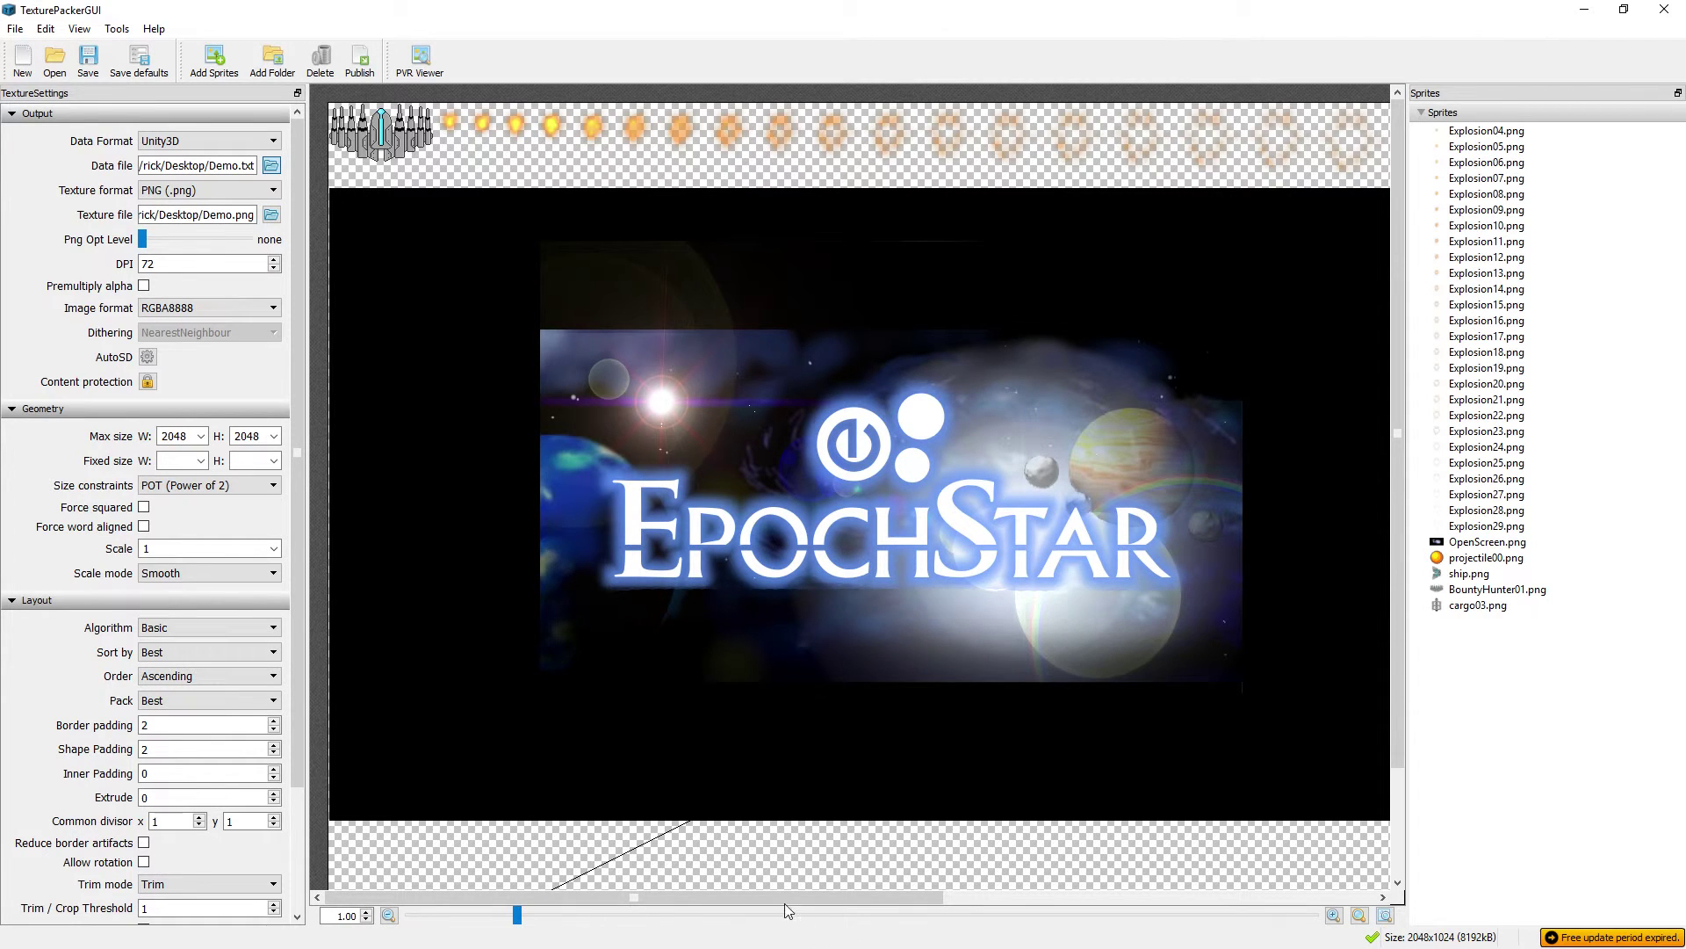
pyautogui.moveTo(789, 898); pyautogui.dragTo(1219, 898)
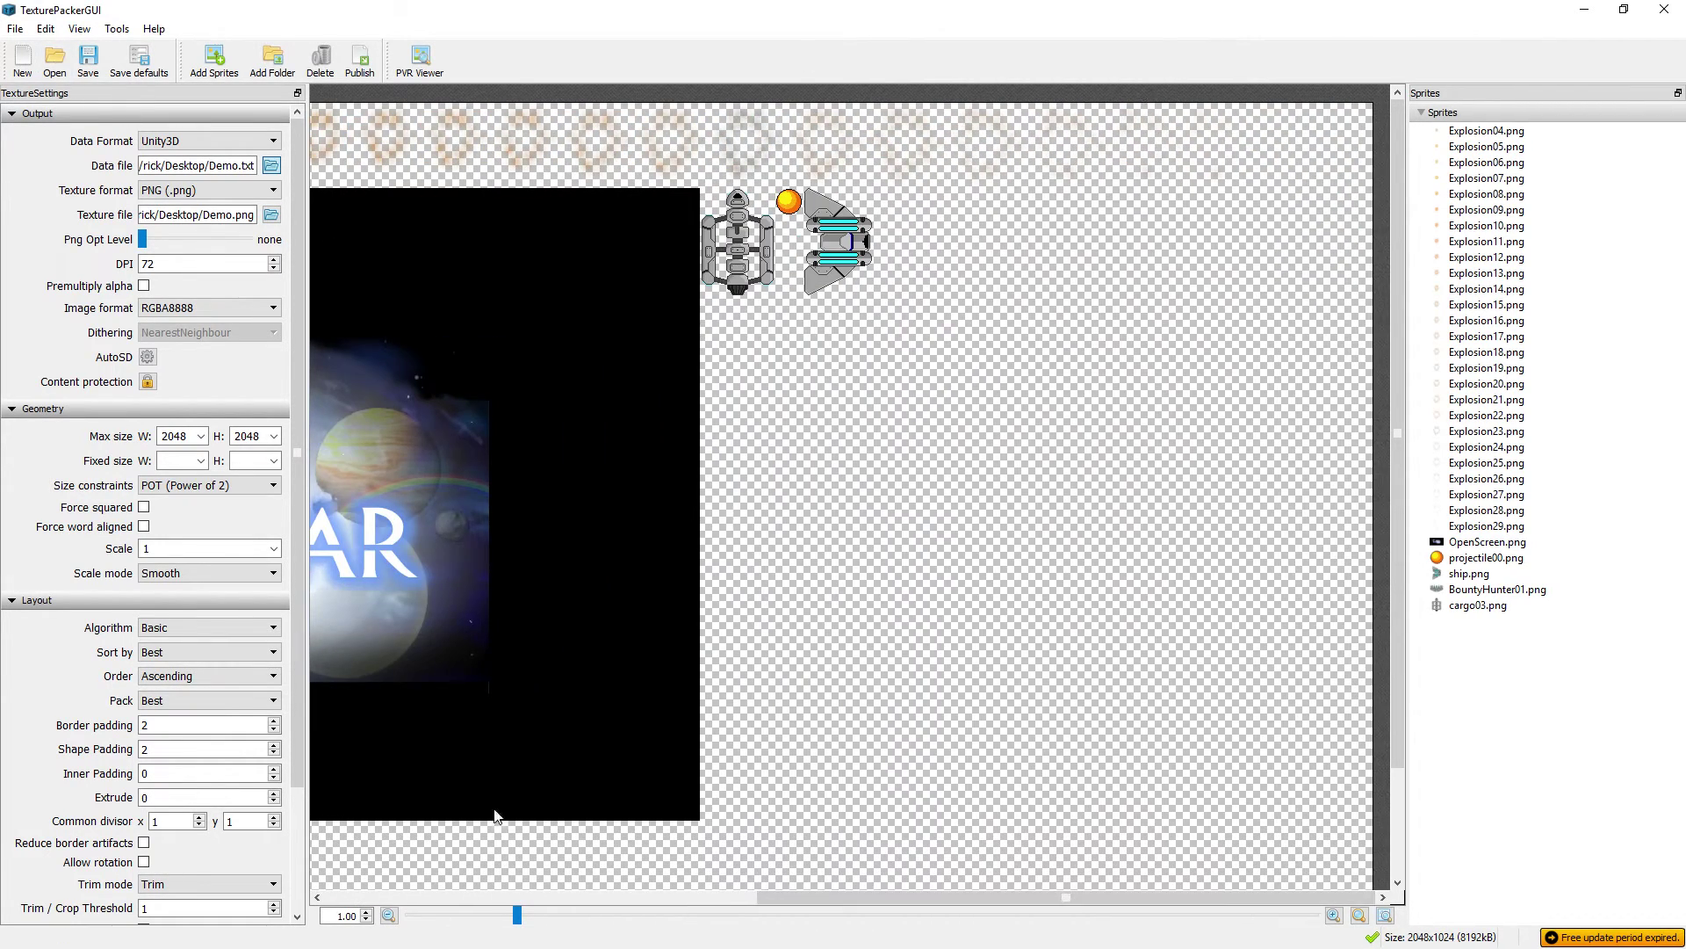
pyautogui.moveTo(908, 902); pyautogui.dragTo(782, 902)
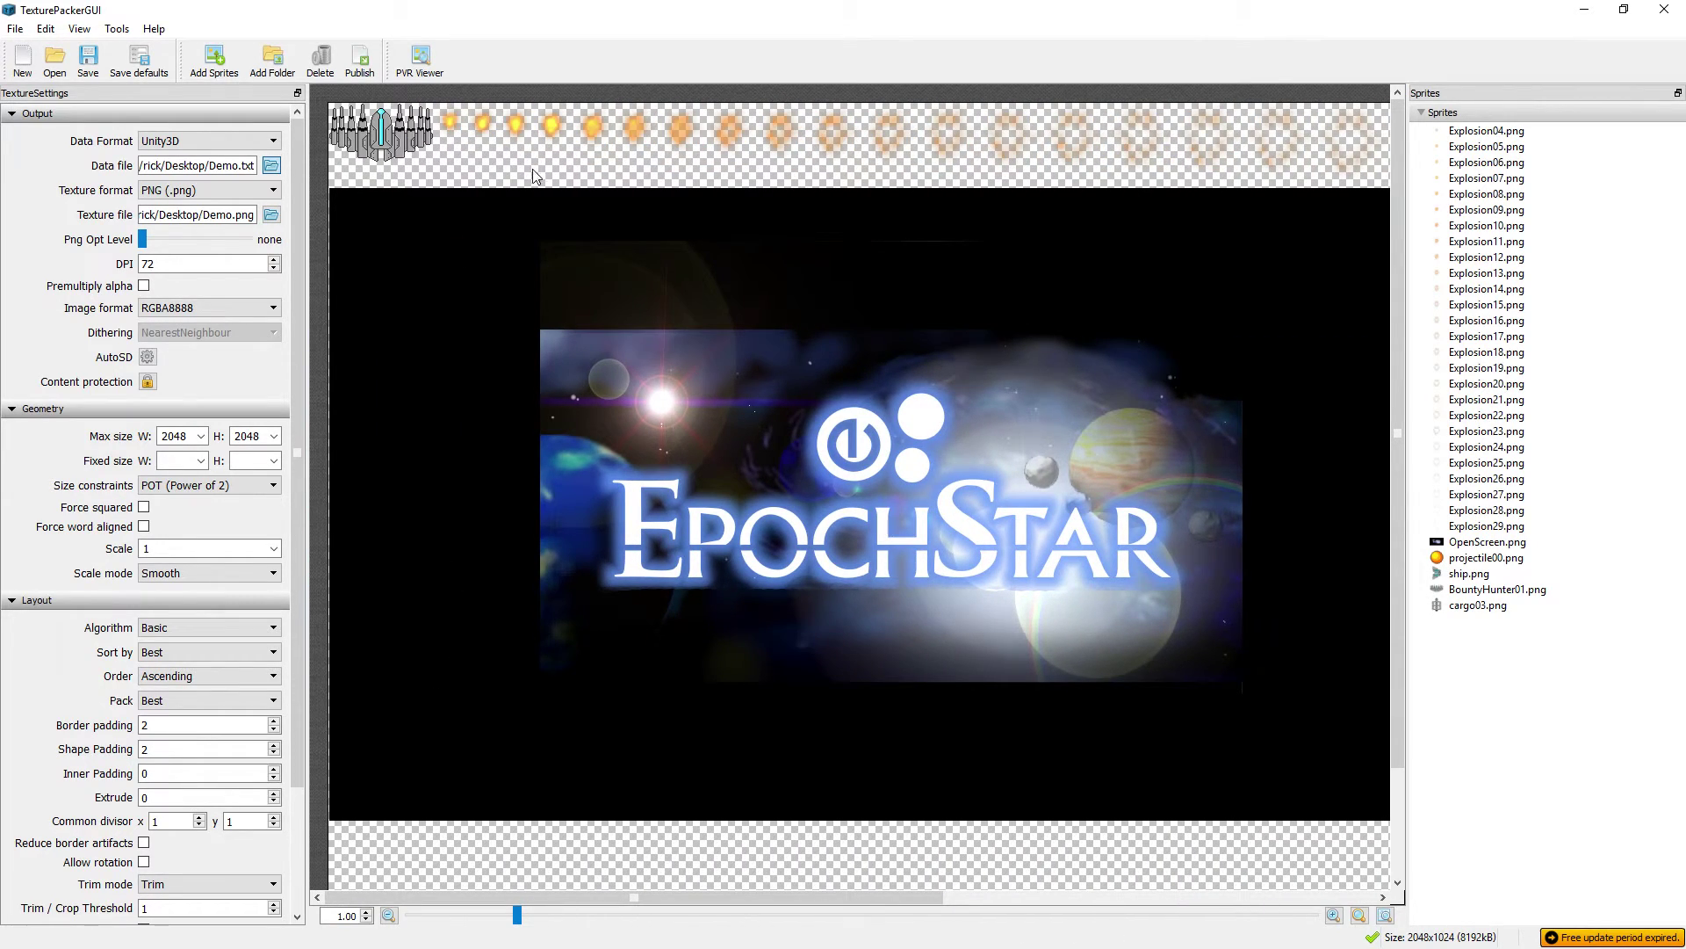
pyautogui.click(198, 636)
pyautogui.click(182, 658)
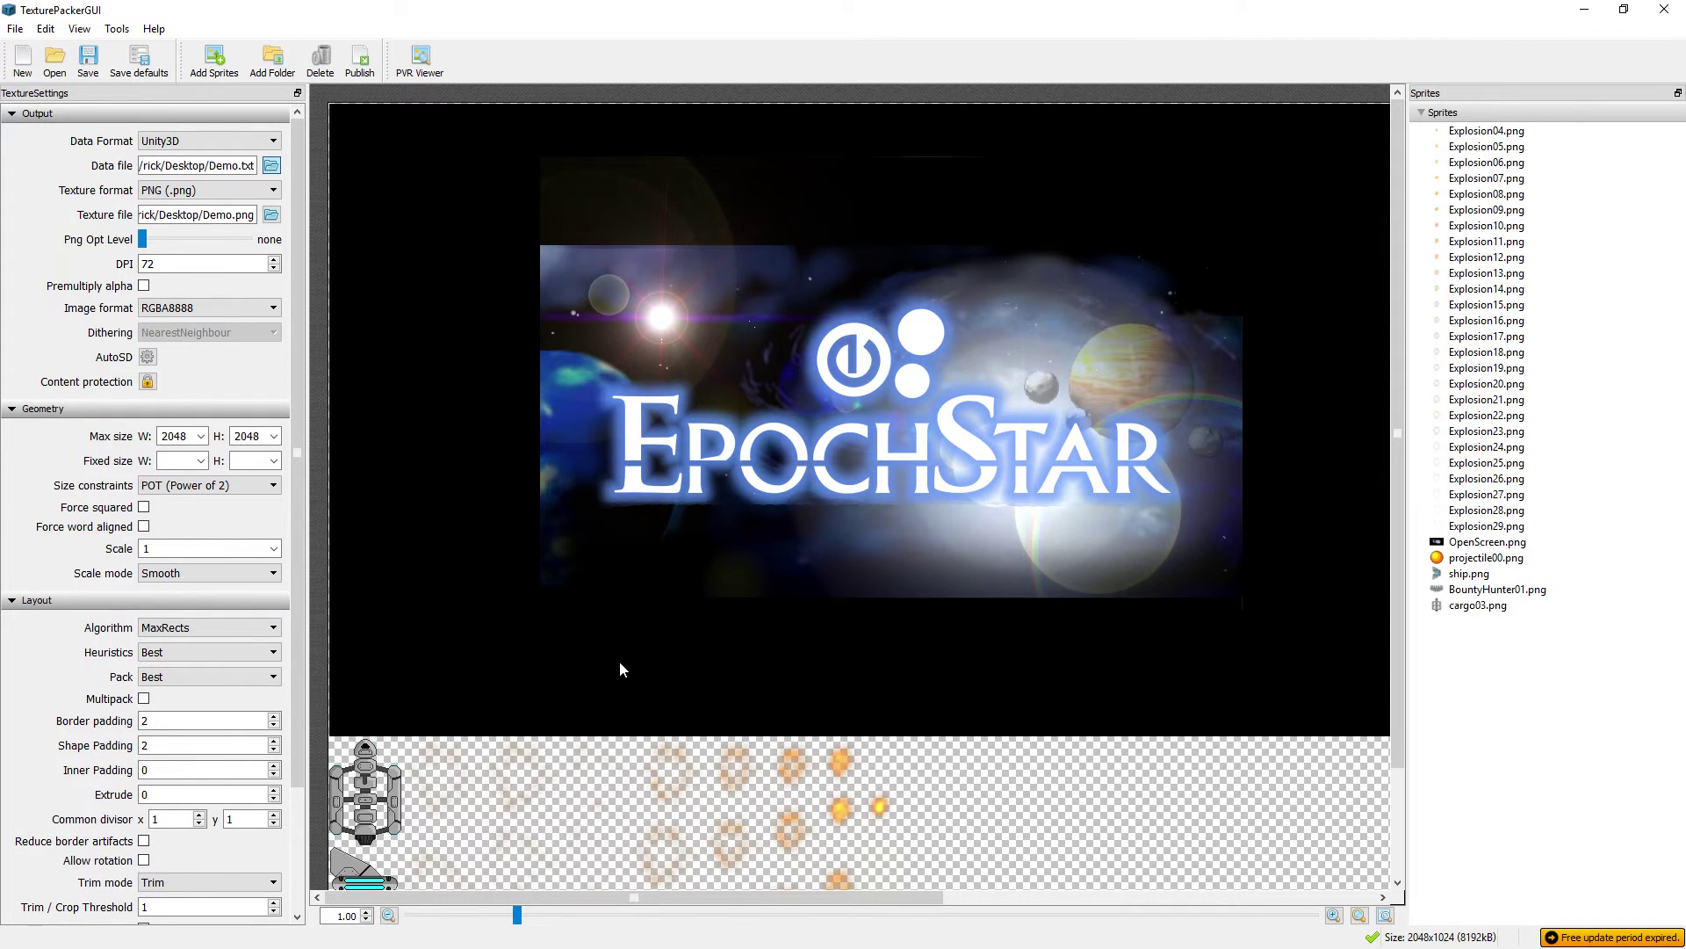
pyautogui.moveTo(620, 663)
pyautogui.moveTo(695, 439)
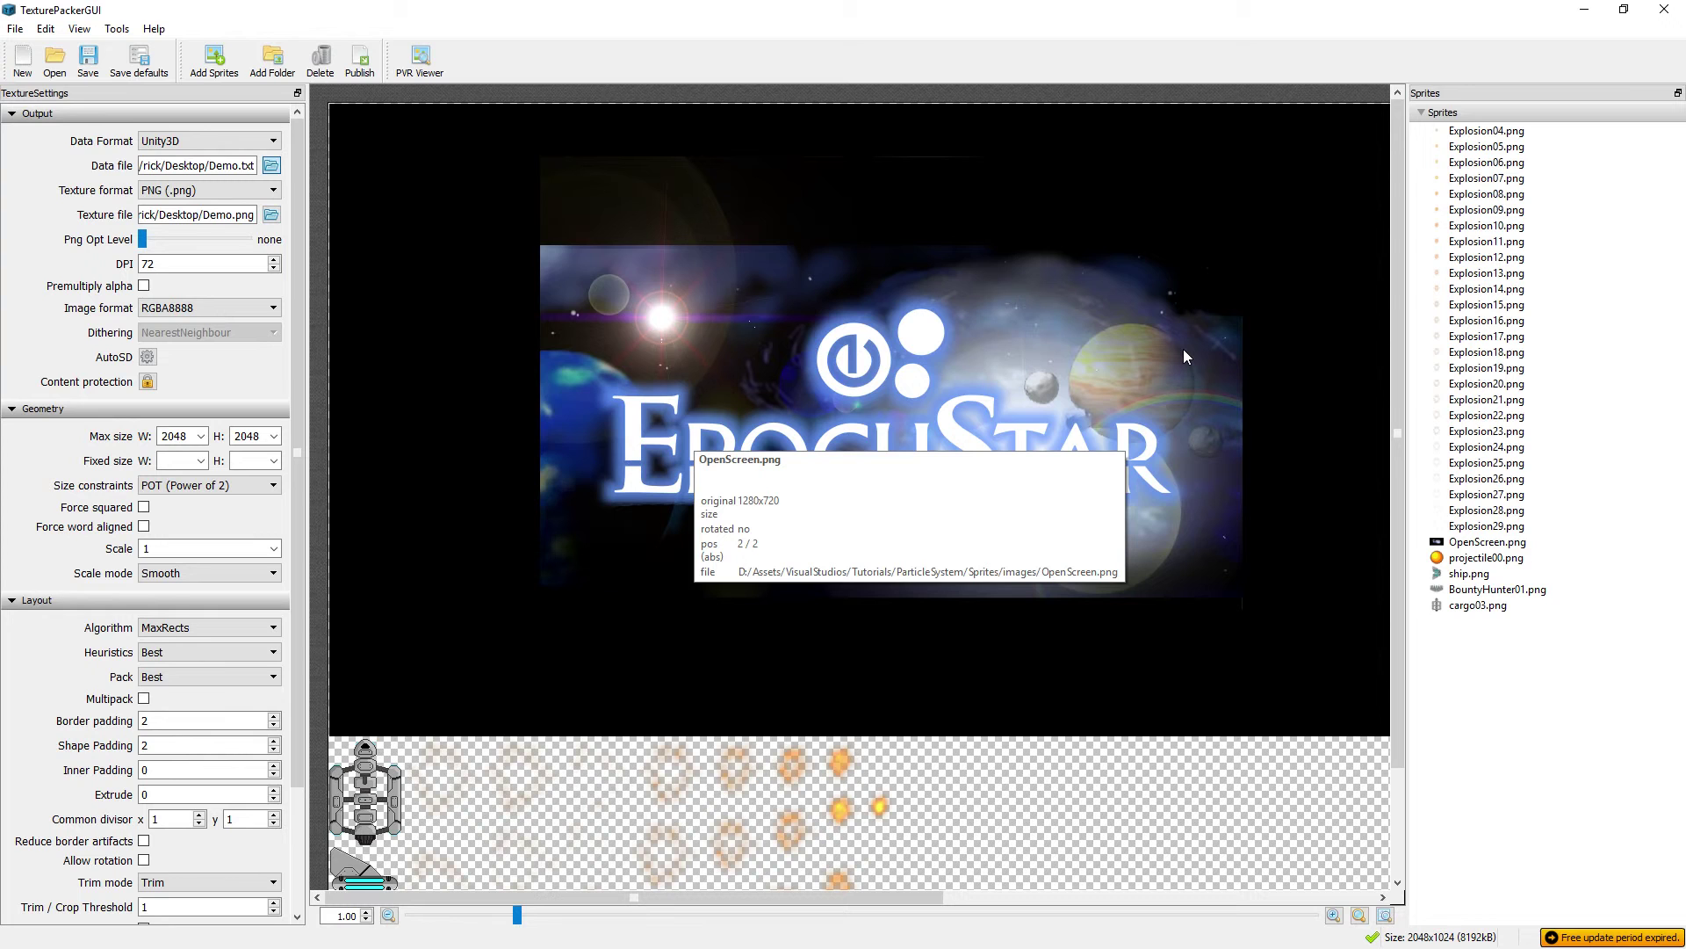
pyautogui.click(1585, 12)
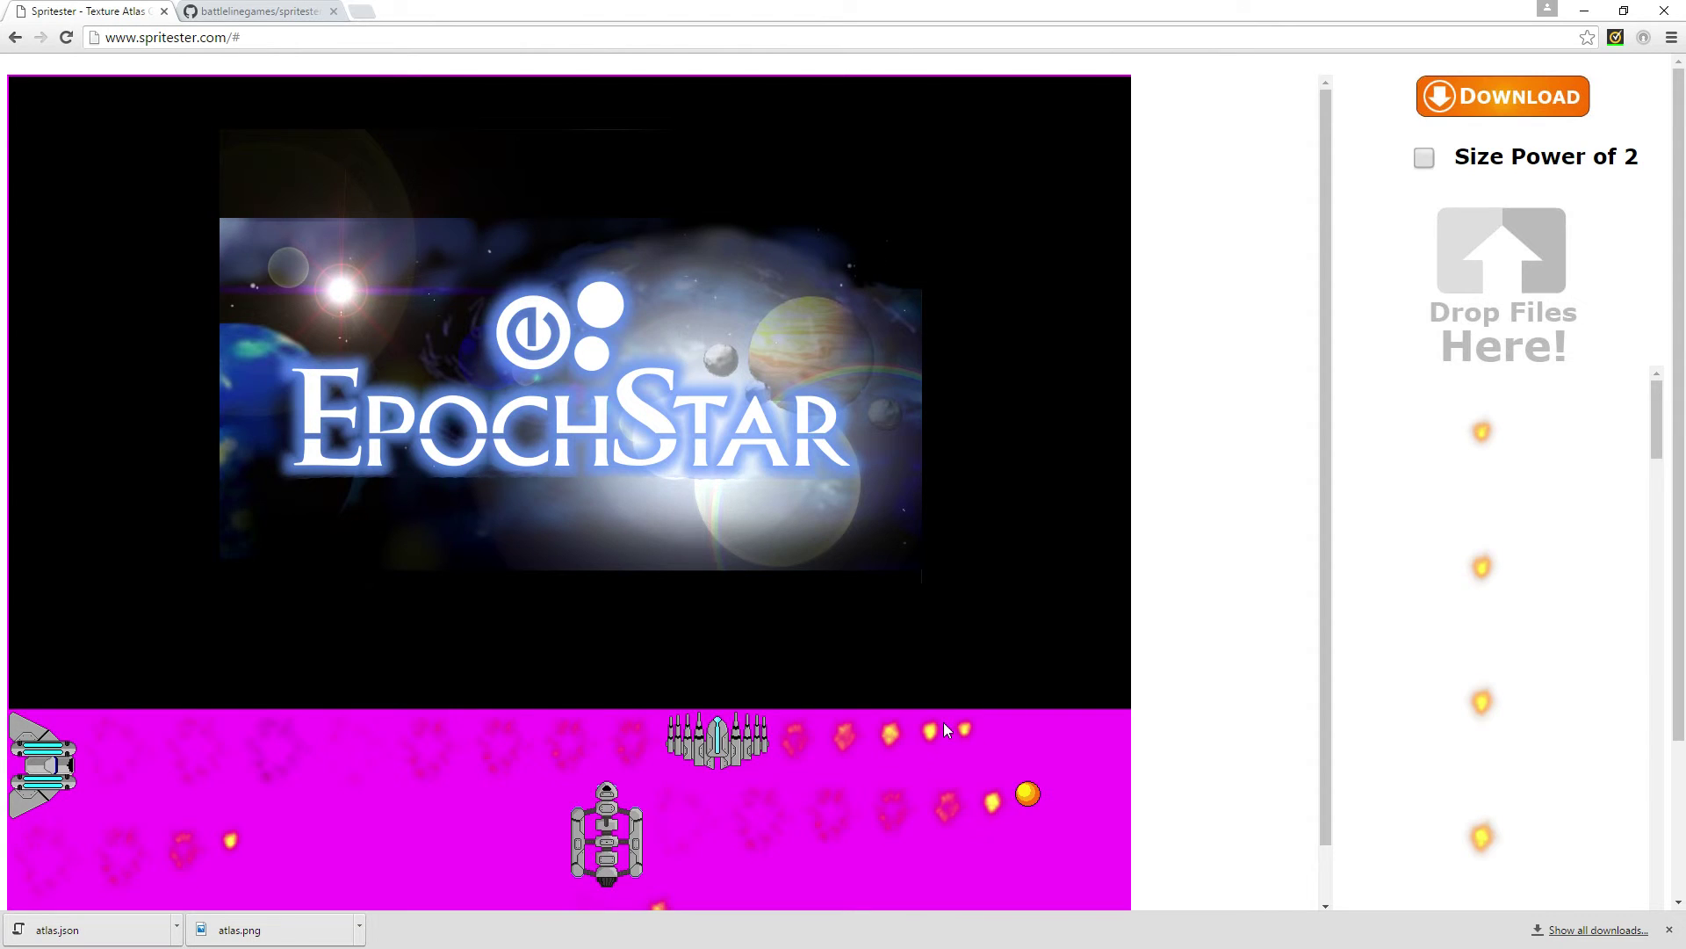
# Tick Size Power of 2 to widen the 31-sprite atlas, then view the GitHub spritester tab.
pyautogui.scroll(-3, 943, 719)
pyautogui.scroll(3, 945, 685)
pyautogui.click(1424, 158)
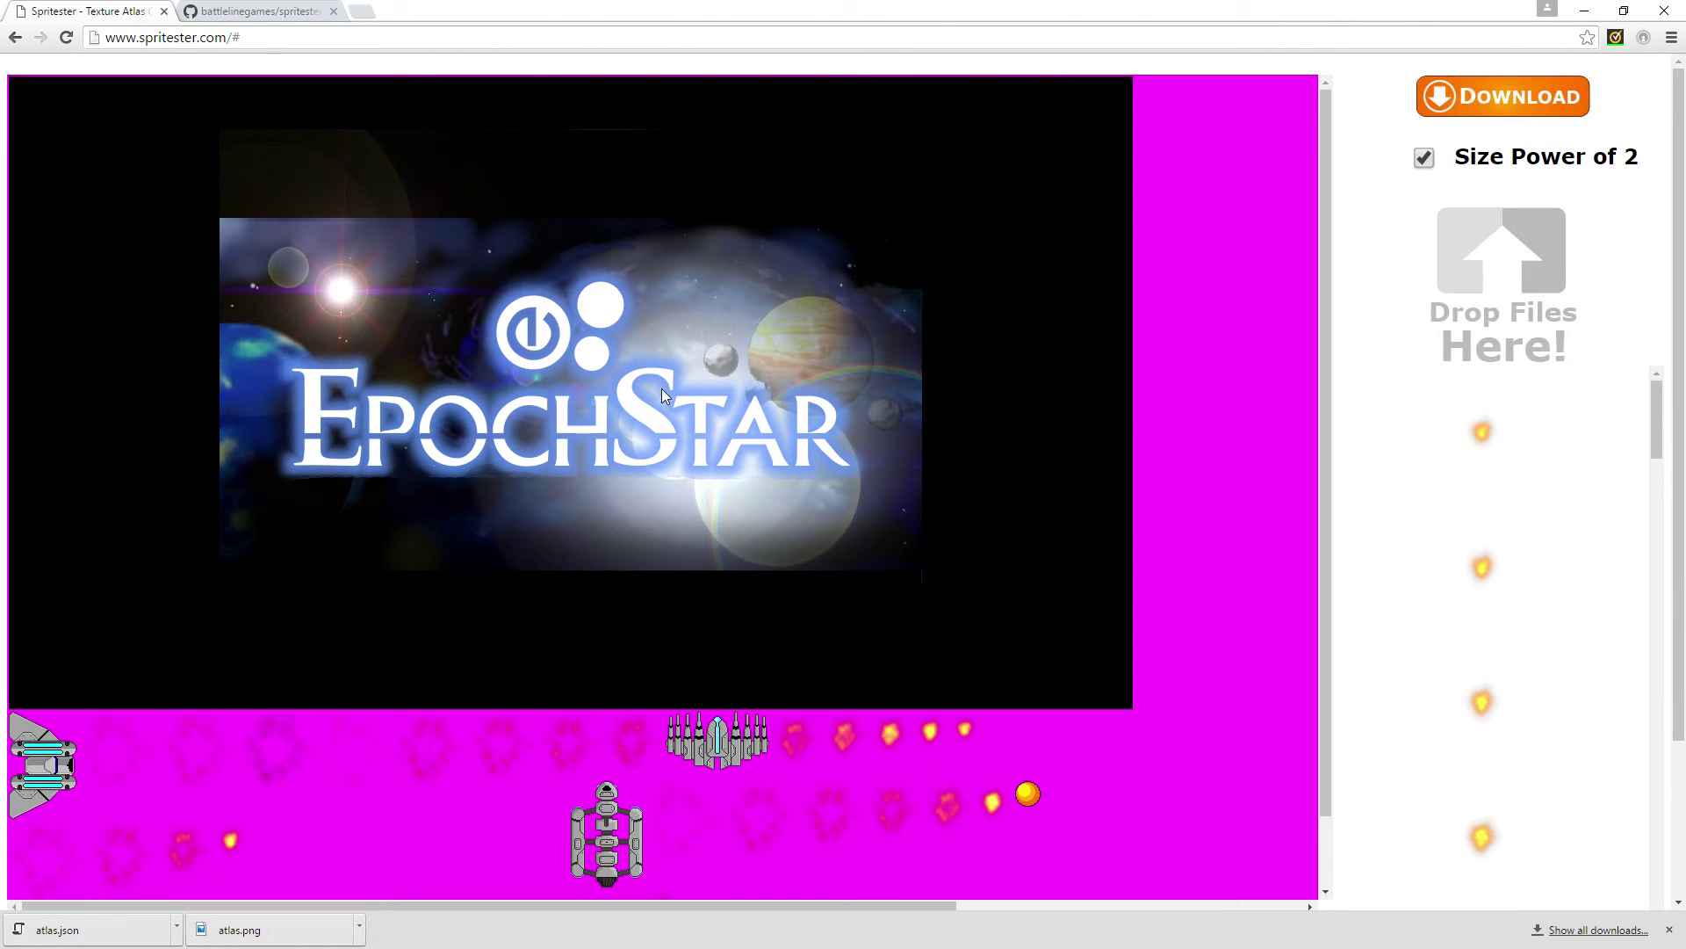
pyautogui.scroll(-3, 663, 393)
pyautogui.scroll(3, 694, 360)
pyautogui.click(233, 11)
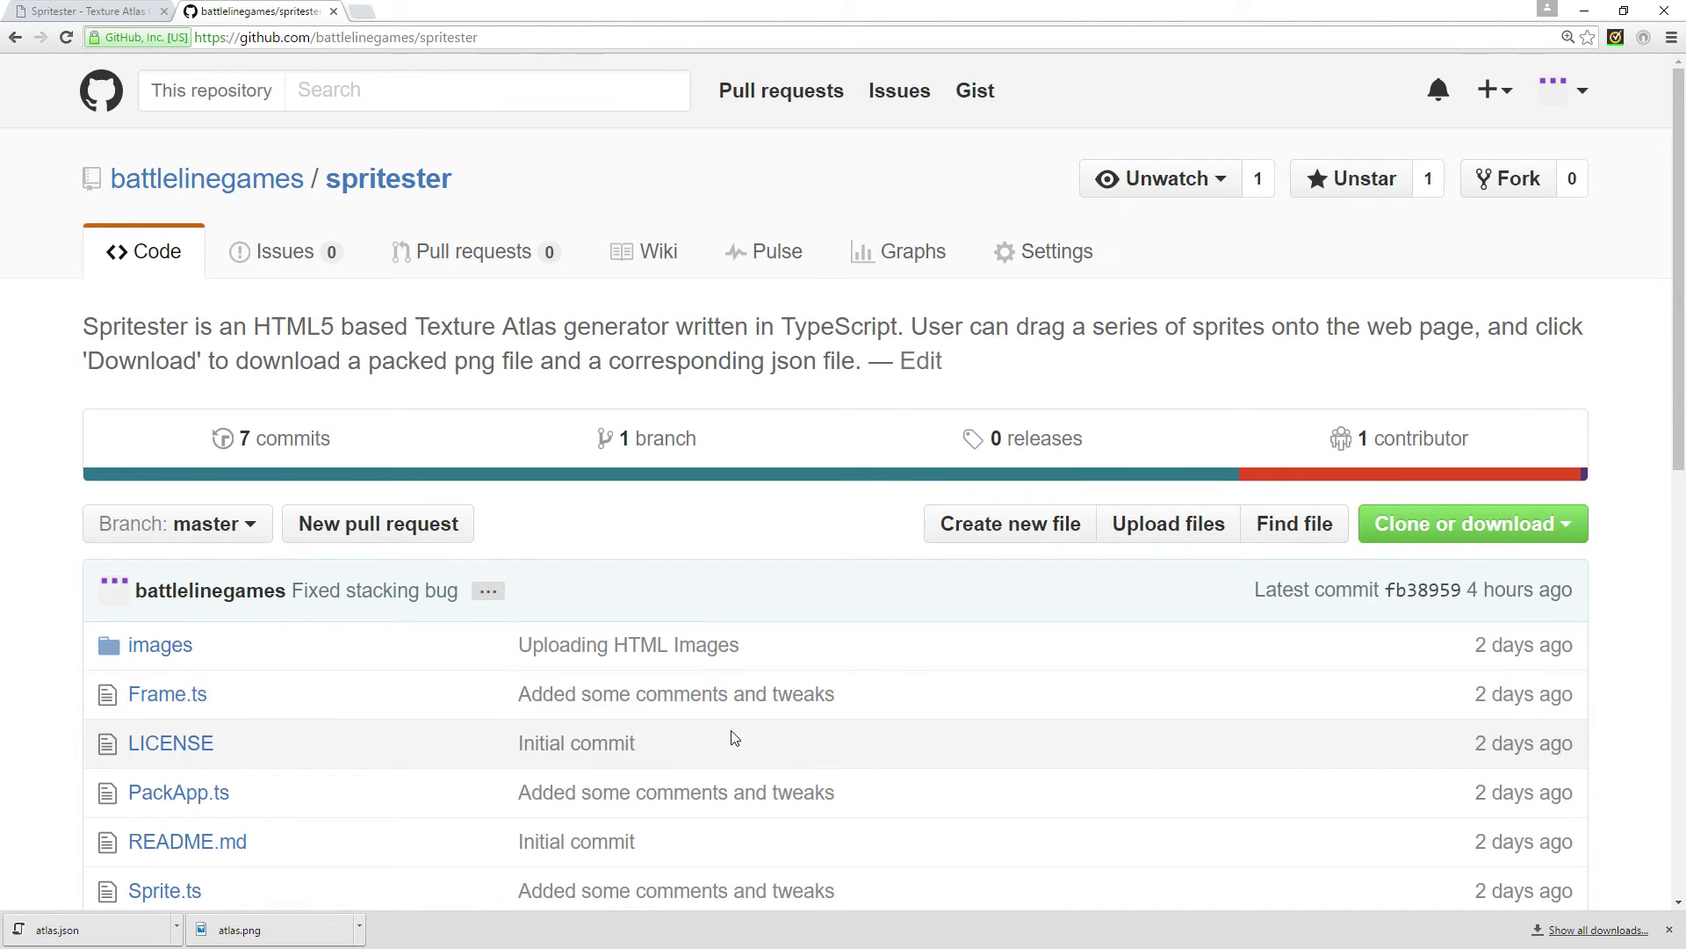
pyautogui.scroll(-7, 729, 733)
pyautogui.scroll(2, 713, 724)
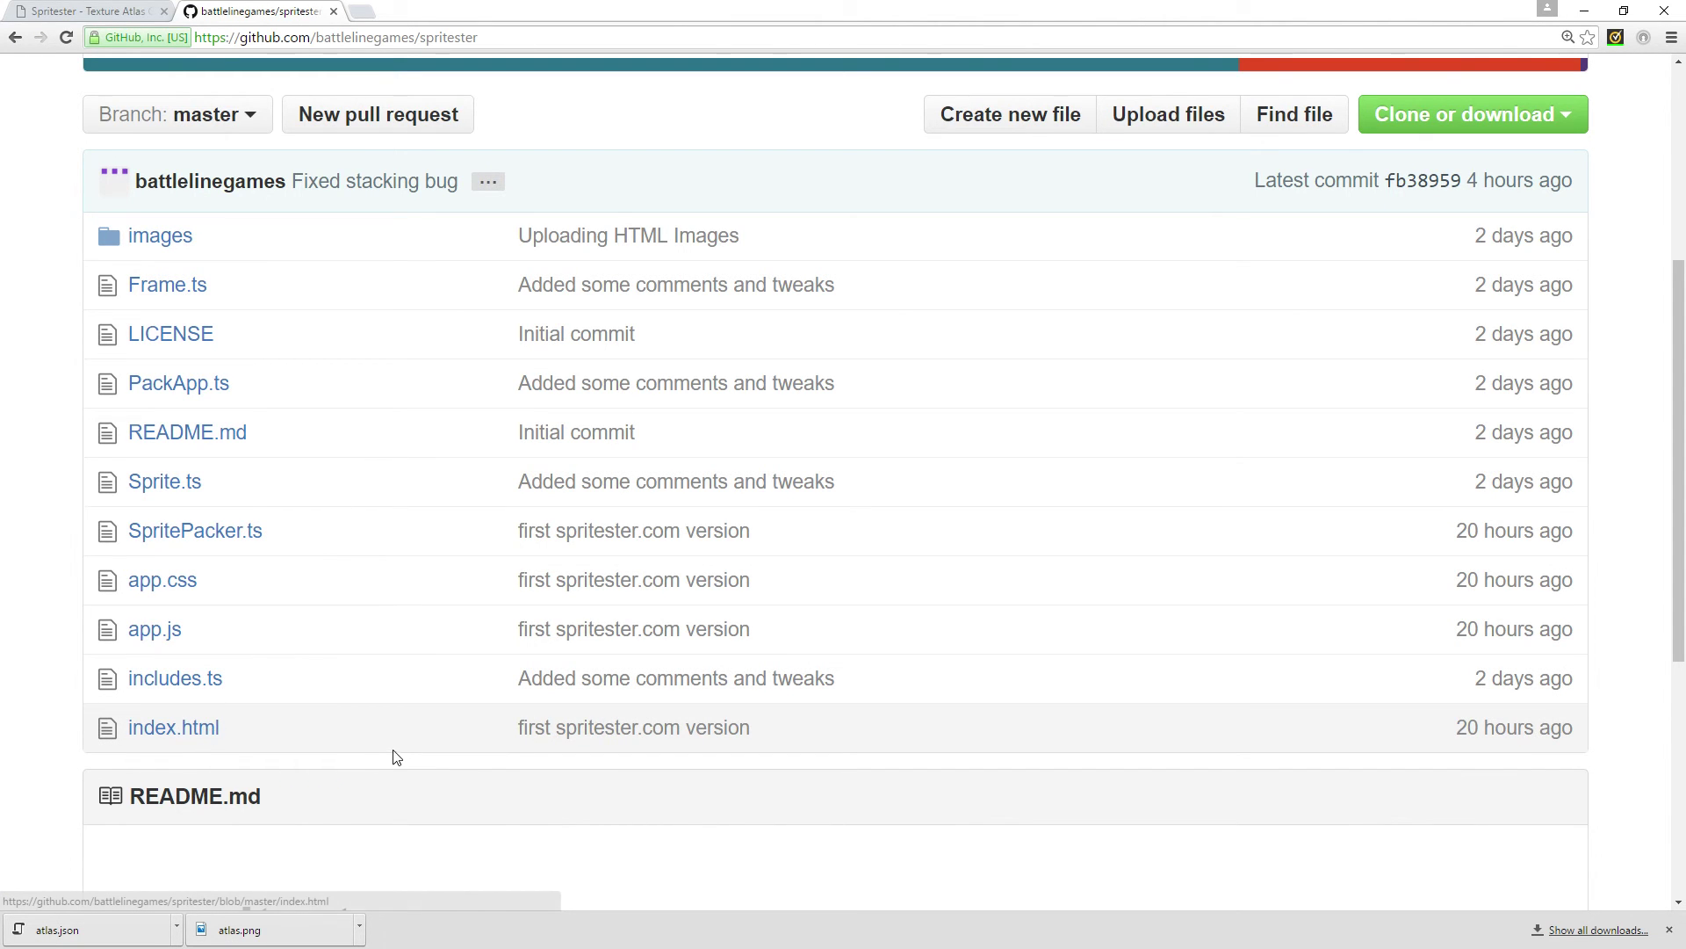
pyautogui.scroll(5, 394, 729)
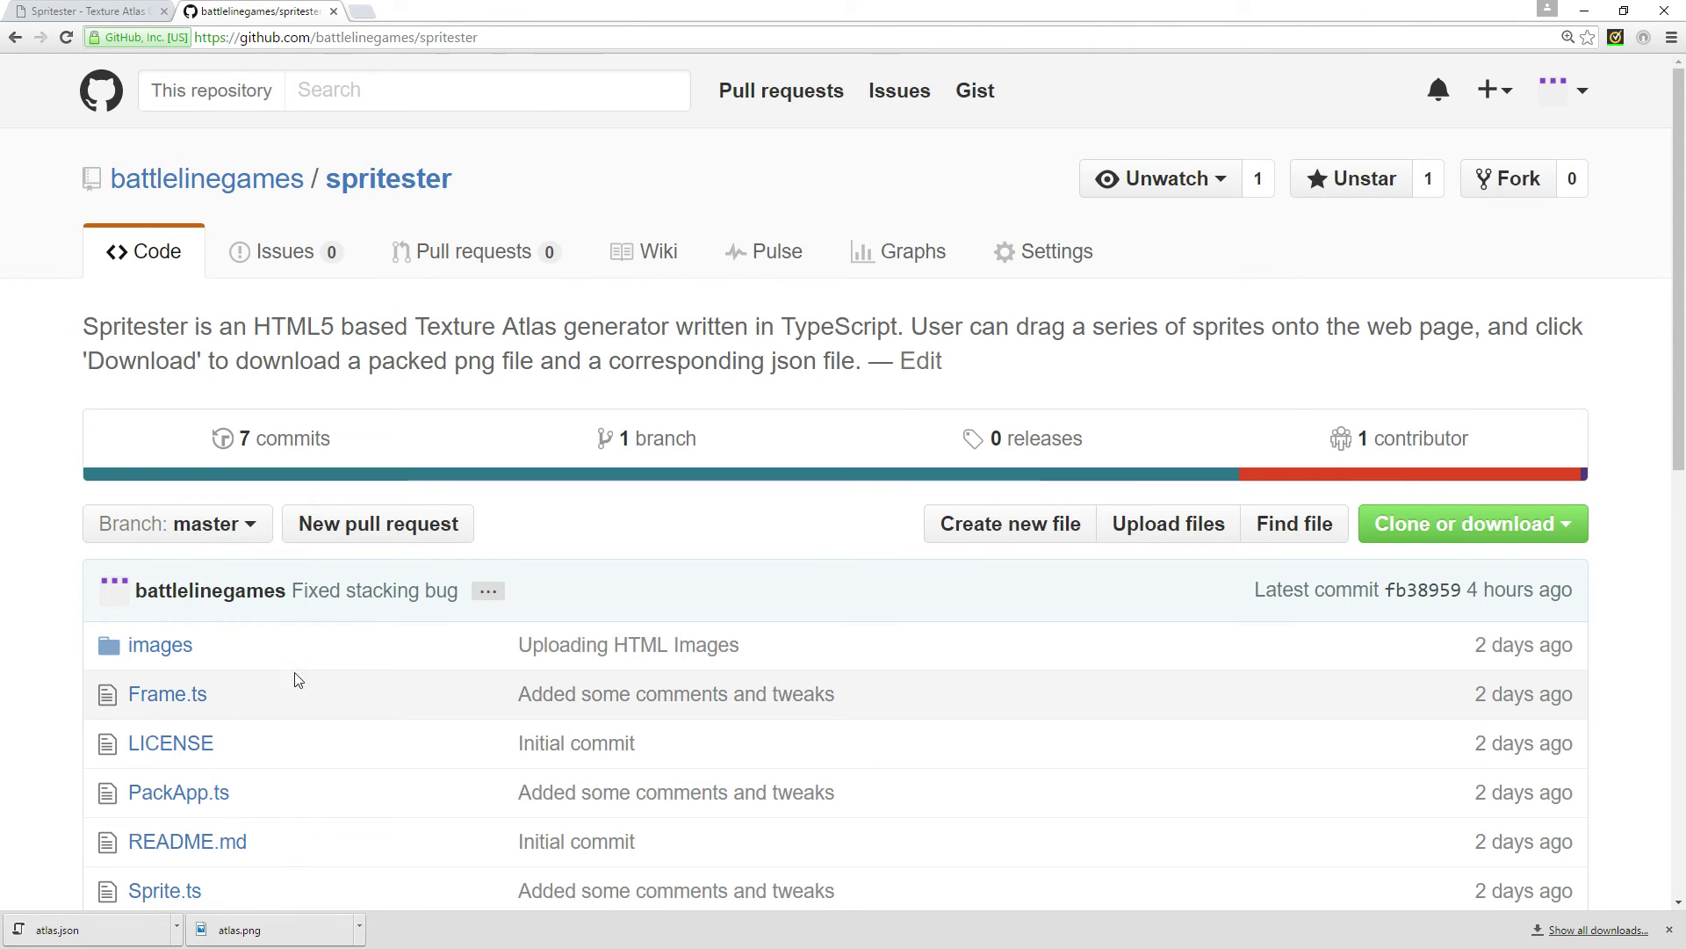
pyautogui.scroll(-2, 486, 794)
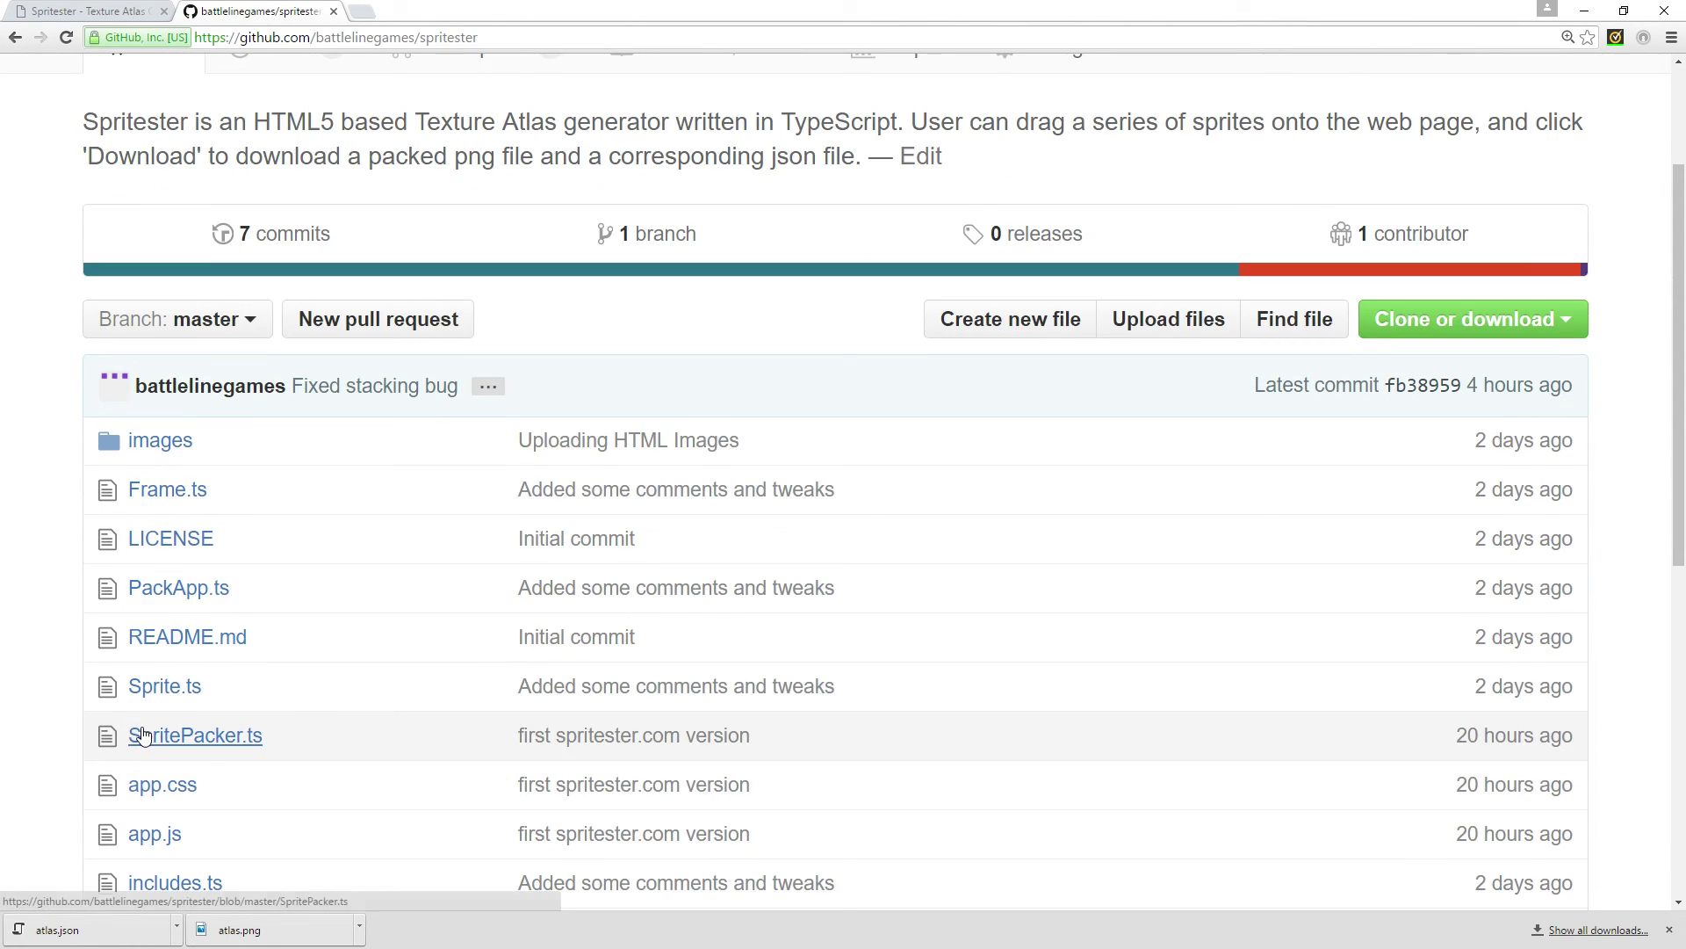
pyautogui.scroll(2, 123, 440)
# Return to Spritester and scroll through the power-of-two EpochStar atlas of ships and explosions.
pyautogui.click(71, 9)
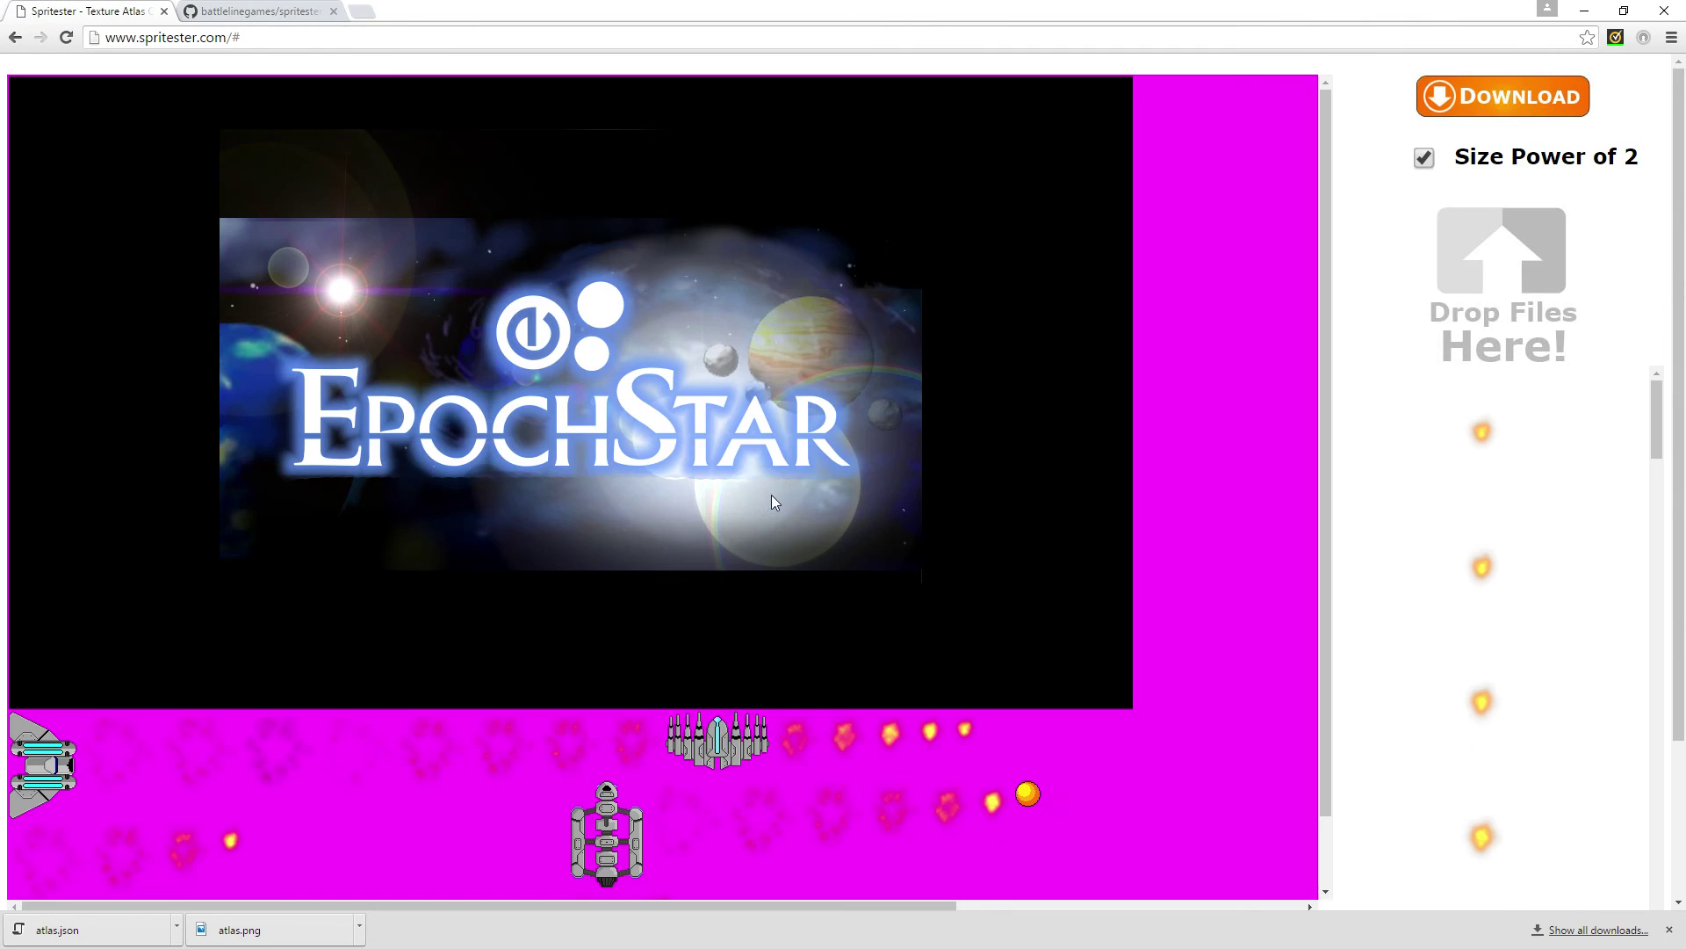
pyautogui.scroll(-1, 894, 541)
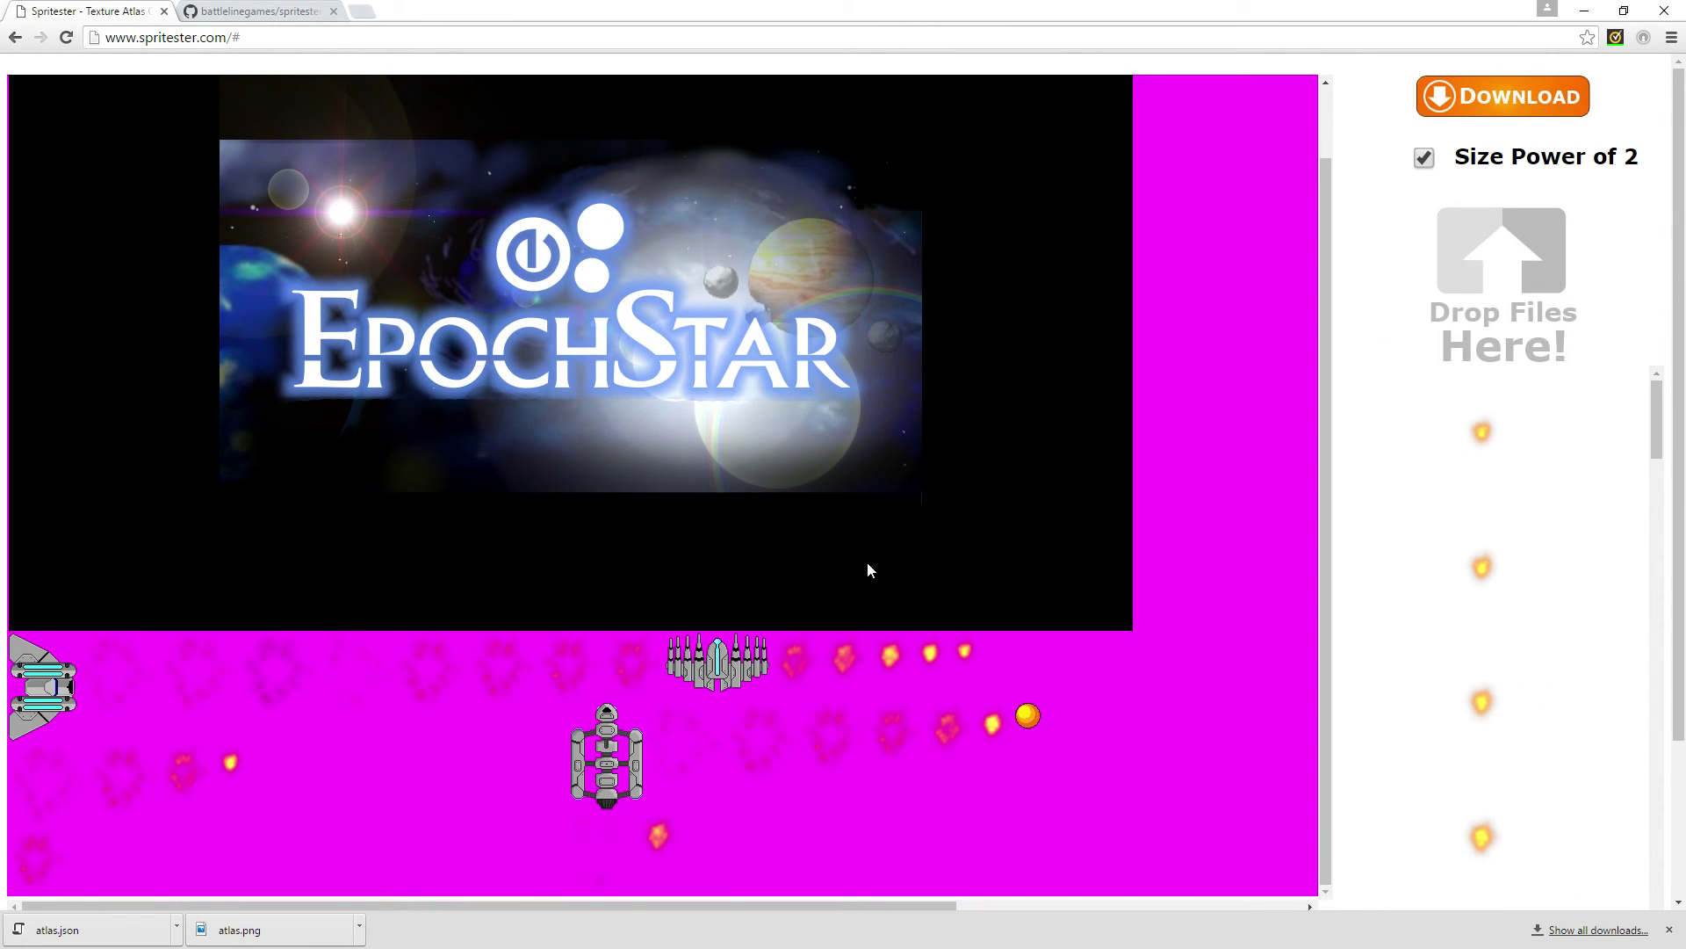
pyautogui.scroll(1, 868, 563)
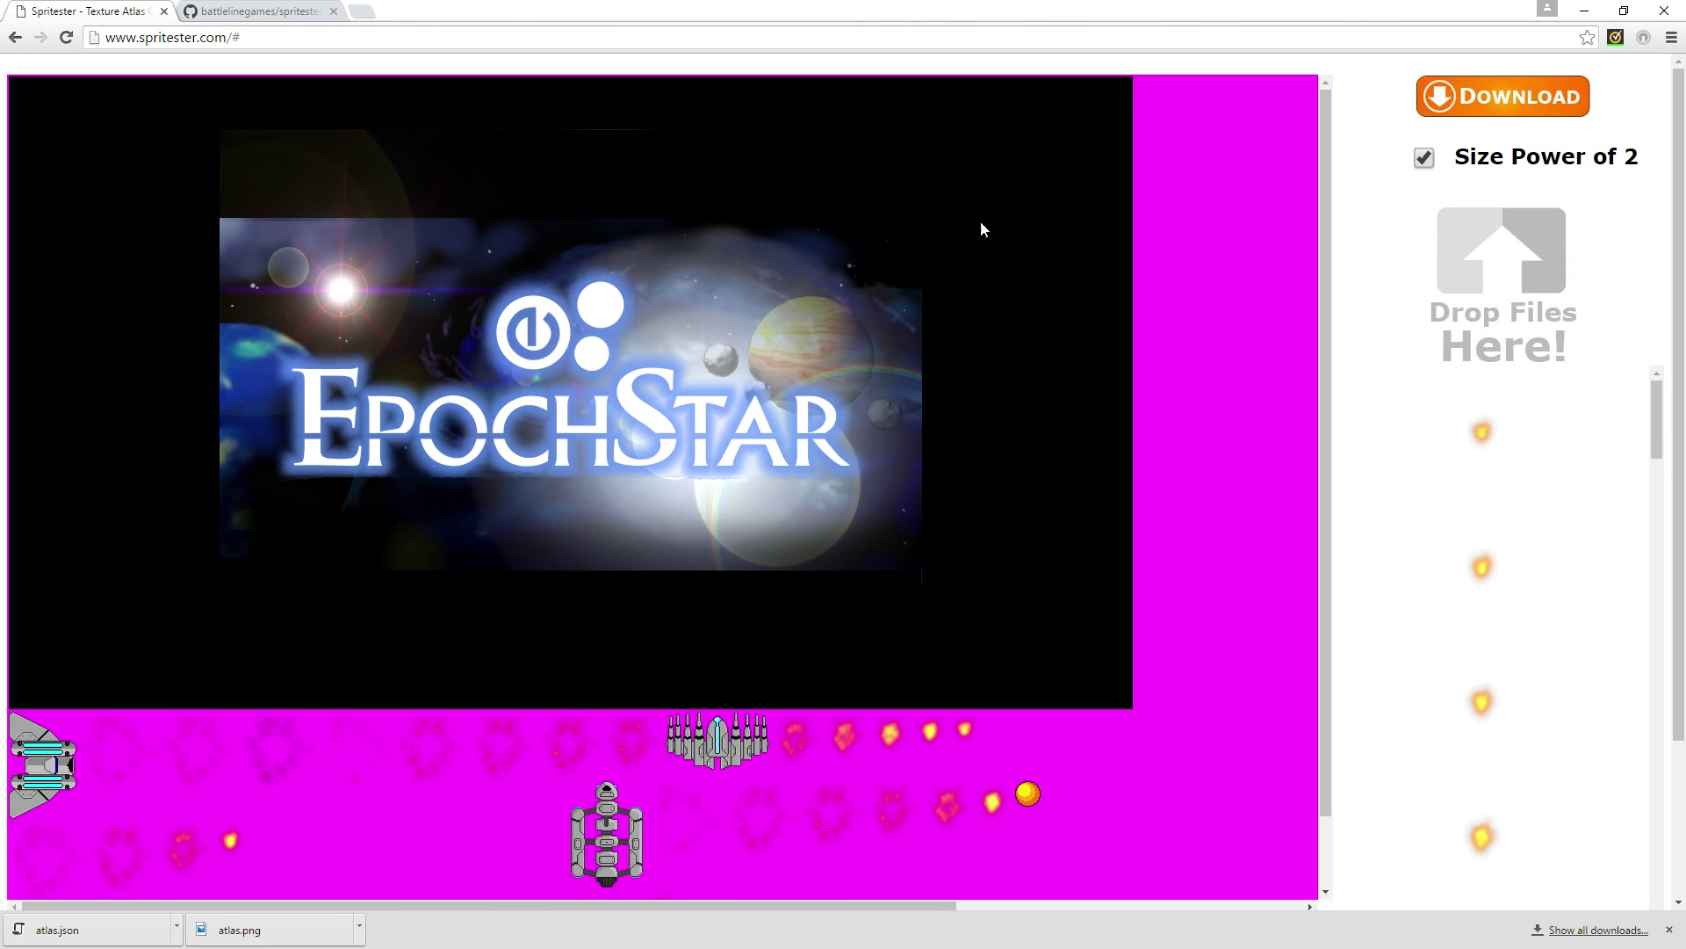
pyautogui.scroll(-1, 946, 582)
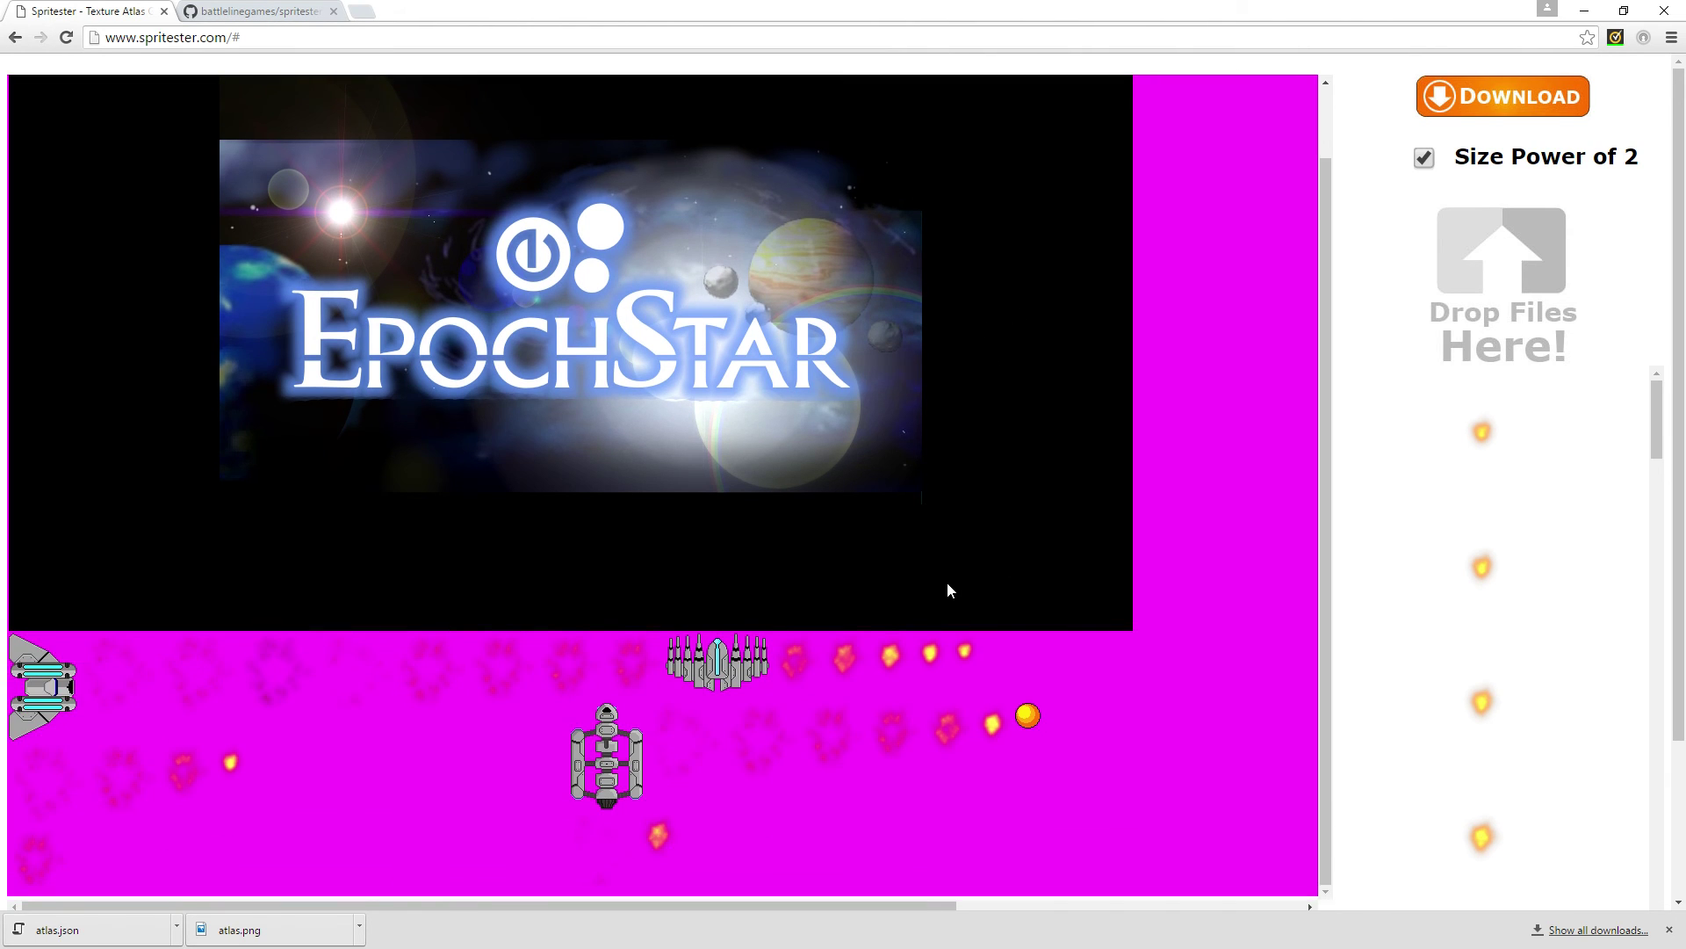
pyautogui.scroll(1, 947, 581)
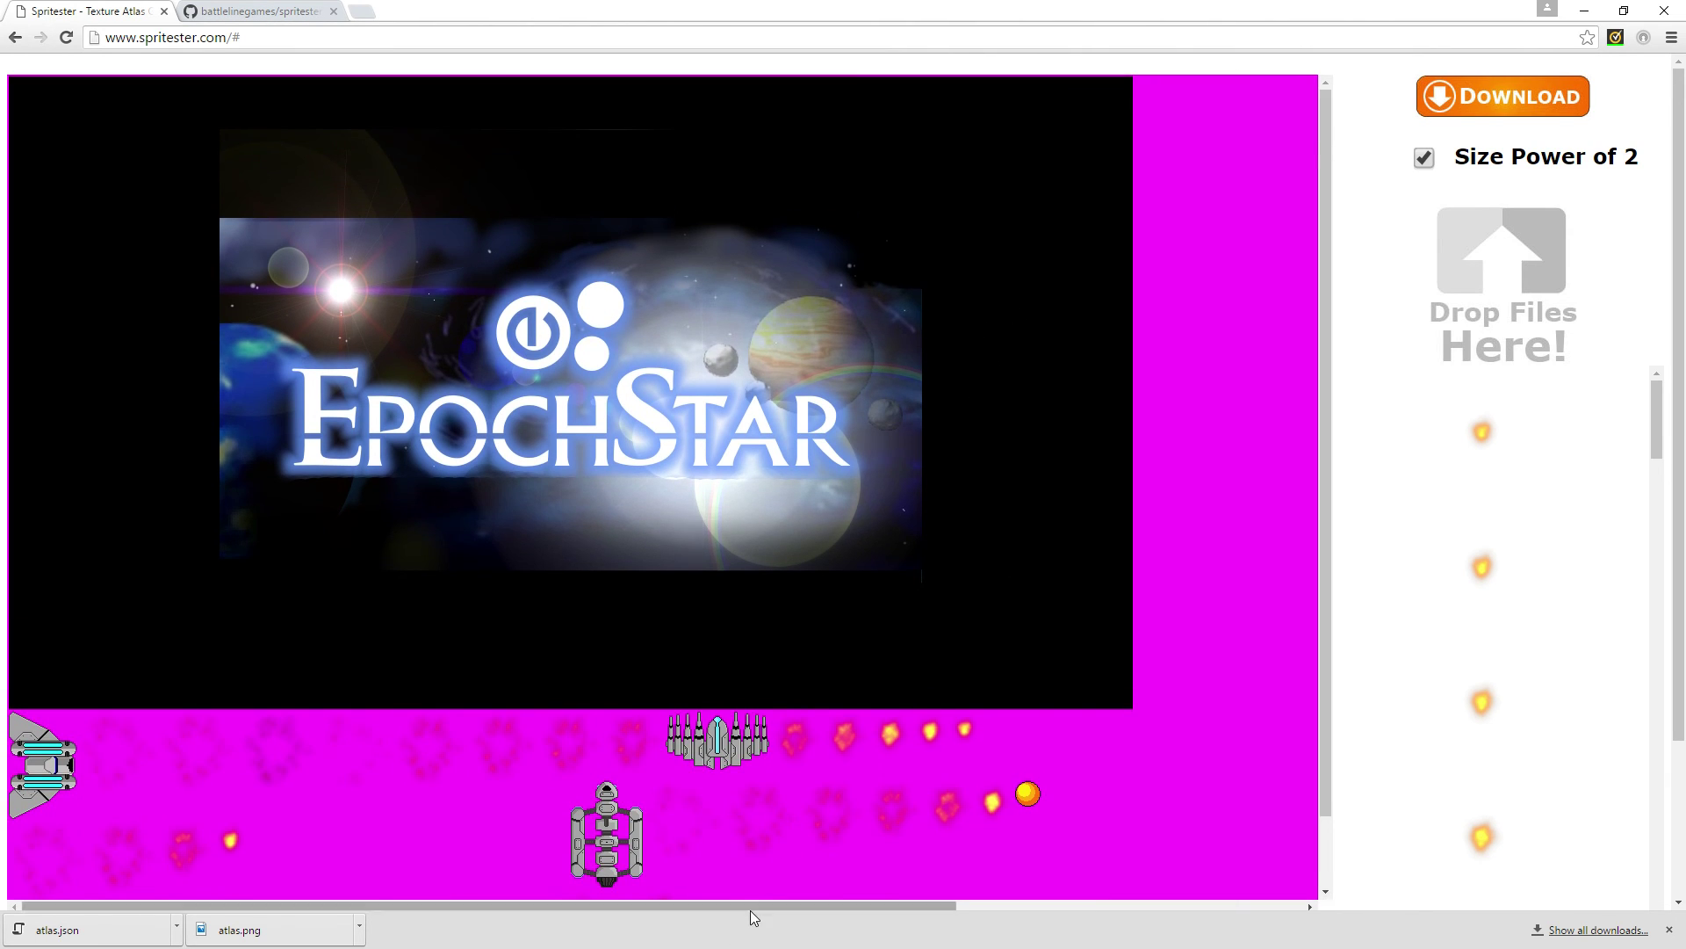
pyautogui.moveTo(750, 906)
pyautogui.mouseDown()
pyautogui.moveTo(1132, 922)
pyautogui.moveTo(740, 910)
pyautogui.mouseUp()
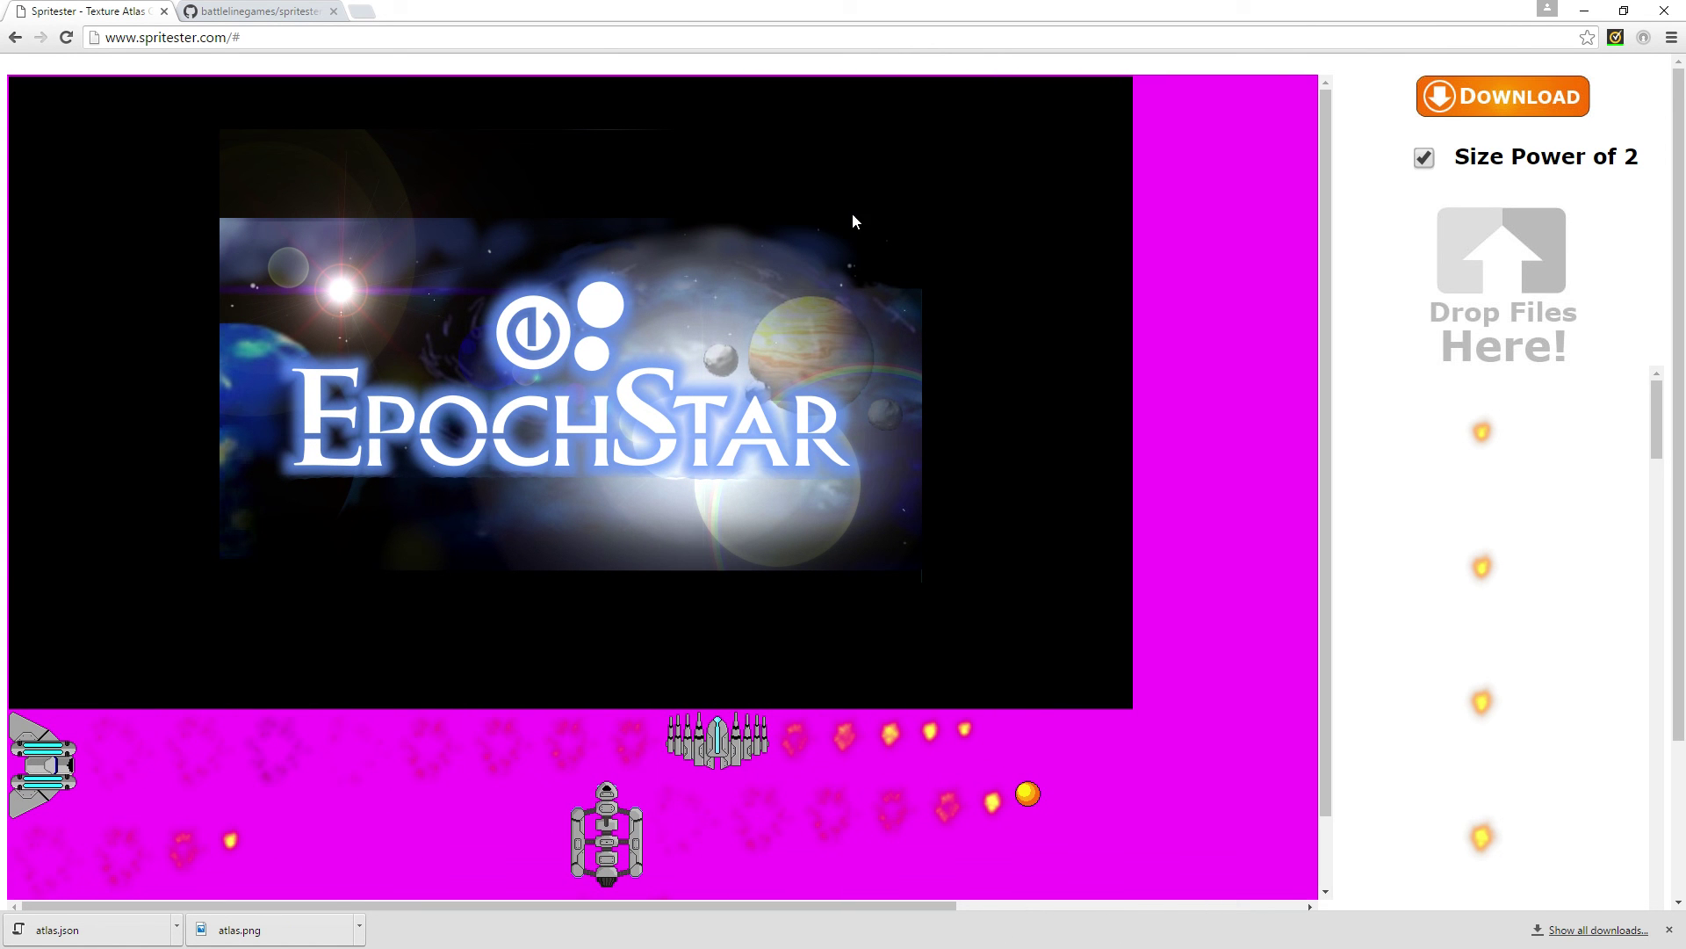